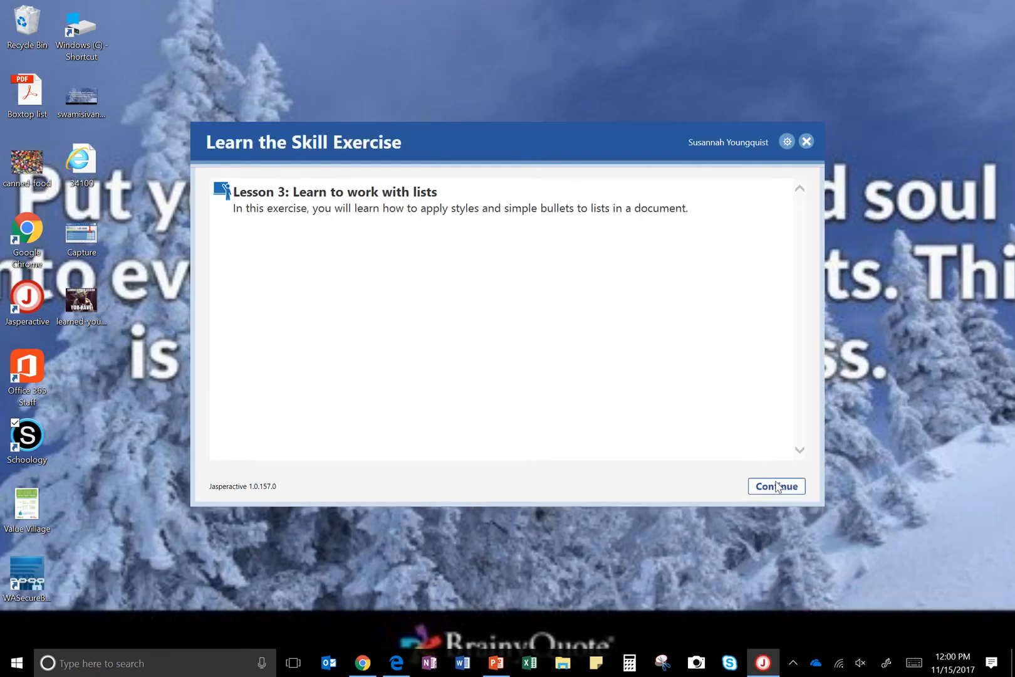
Start the Lesson 3 exercise and clear the answered mark from all six tasks.
{"action": "left_click", "coordinate": [777, 486]}
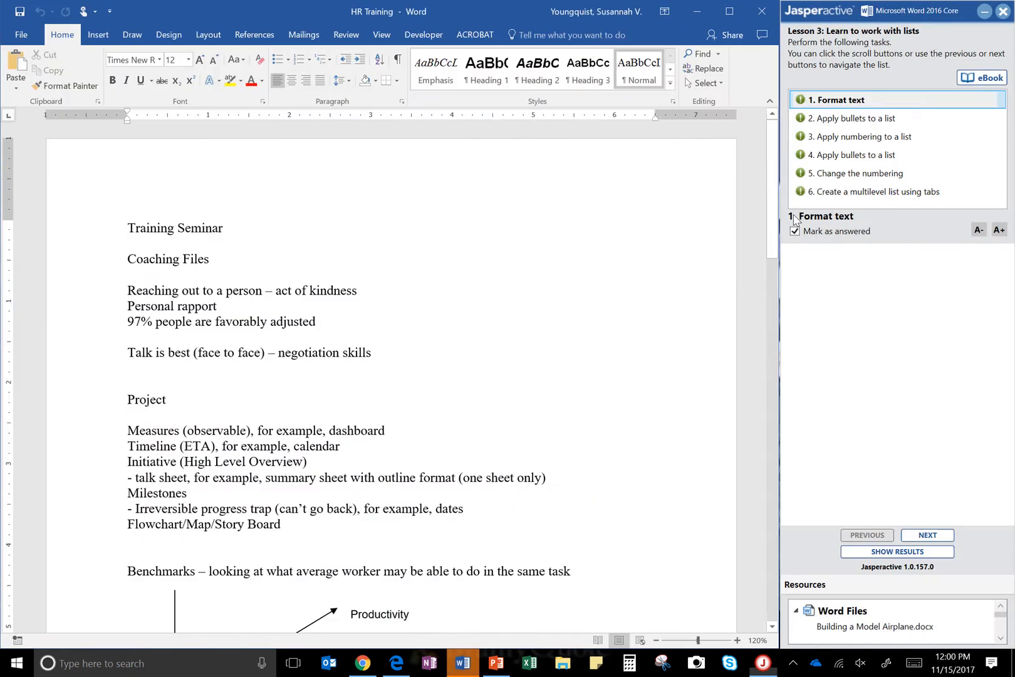
{"action": "left_click", "coordinate": [841, 230]}
{"action": "left_click", "coordinate": [853, 120]}
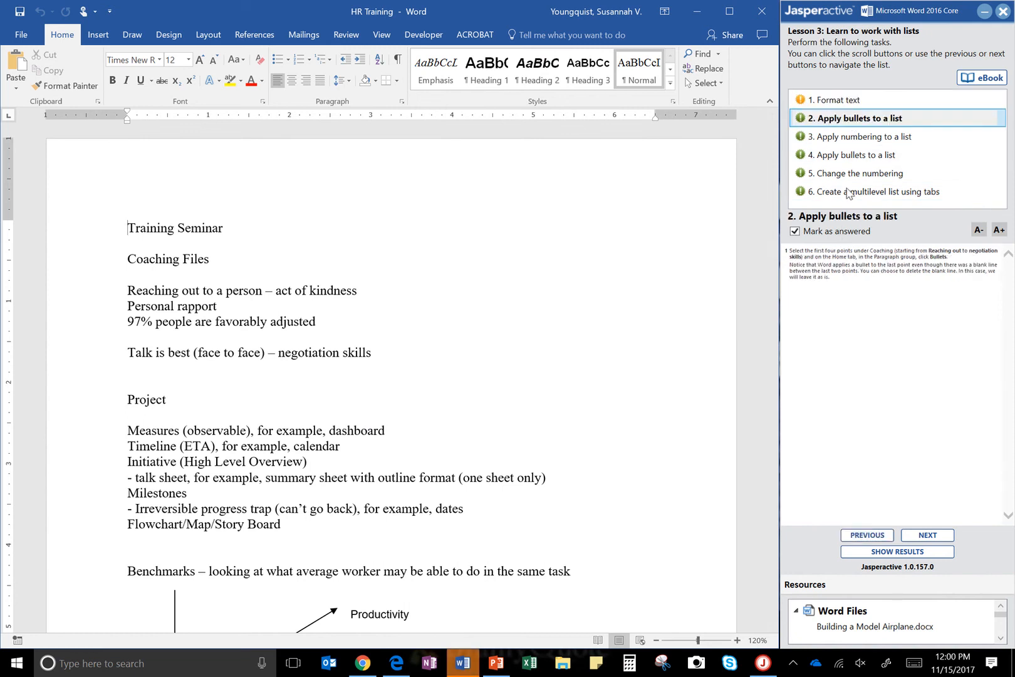
{"action": "left_click", "coordinate": [841, 232]}
{"action": "left_click", "coordinate": [846, 136]}
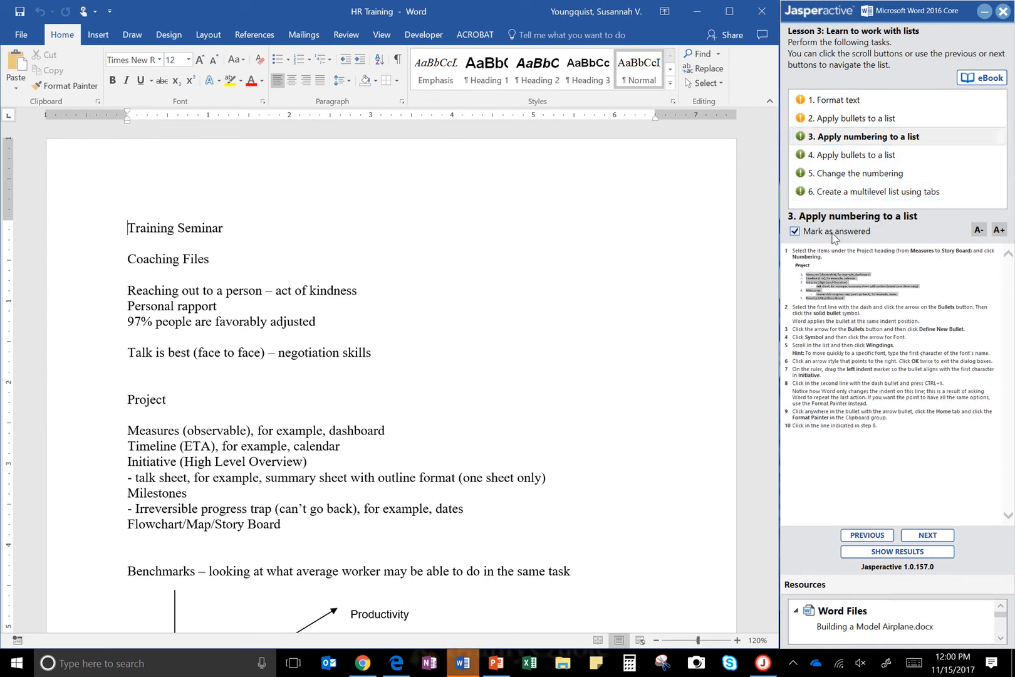
{"action": "left_click", "coordinate": [838, 157]}
{"action": "left_click", "coordinate": [841, 231]}
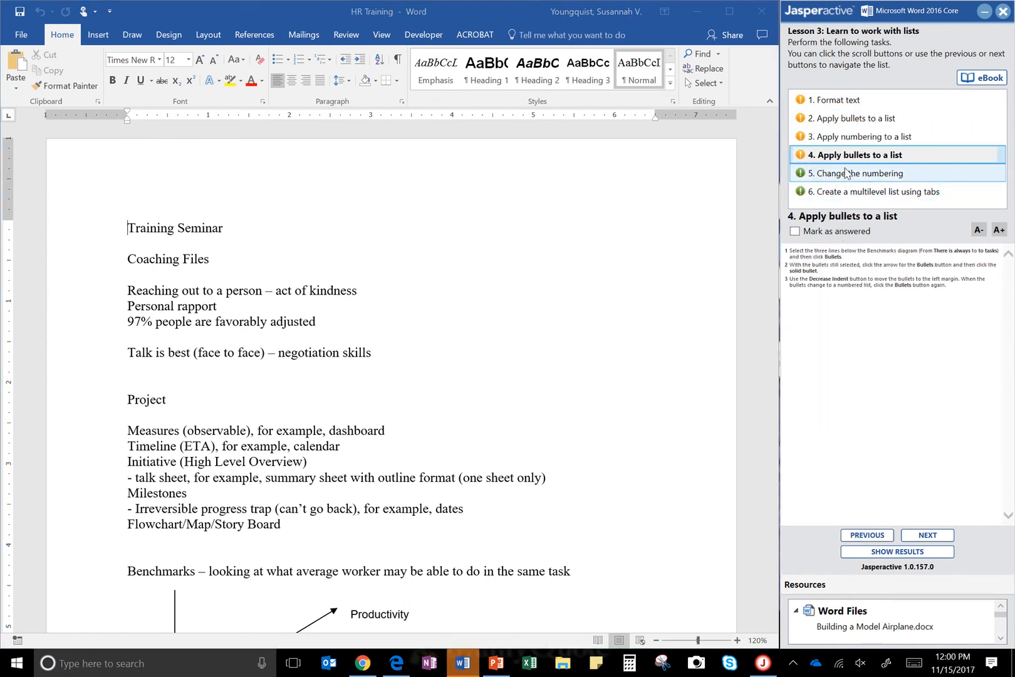
{"action": "left_click", "coordinate": [845, 173]}
{"action": "left_click", "coordinate": [847, 232]}
{"action": "left_click", "coordinate": [852, 191]}
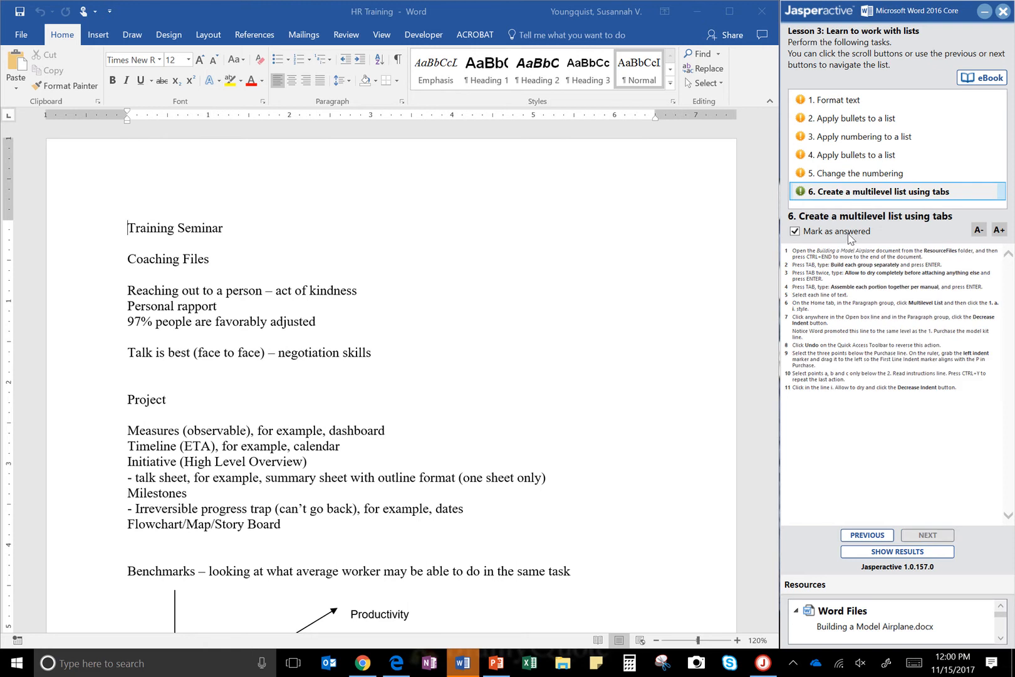
{"action": "left_click", "coordinate": [843, 231]}
Return to the Format text task and enlarge its instruction text.
{"action": "left_click", "coordinate": [839, 101]}
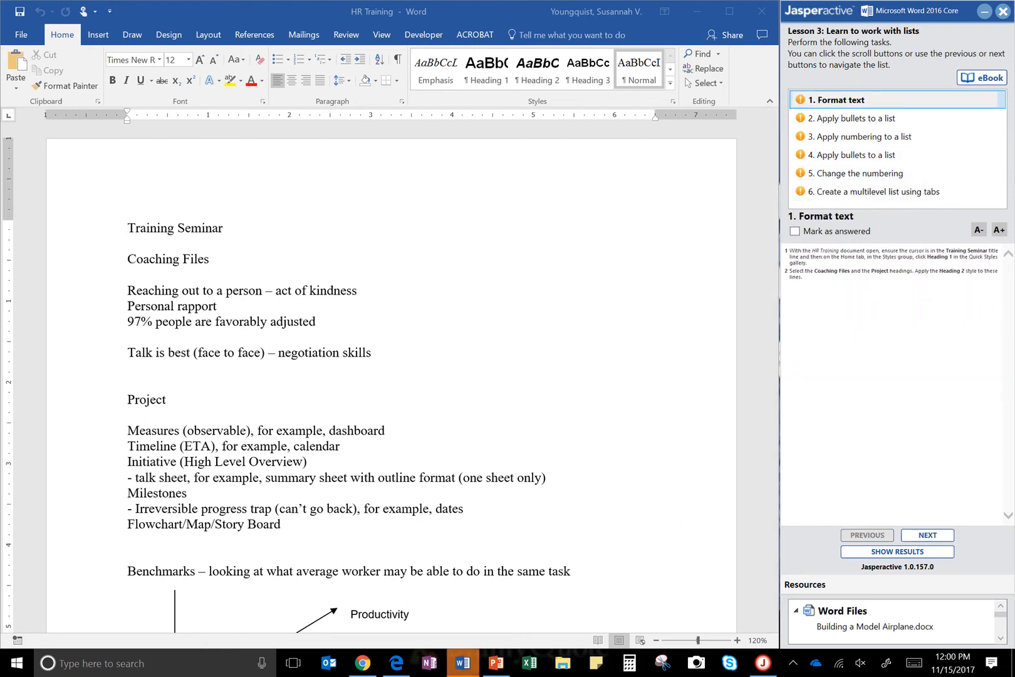
{"action": "left_click", "coordinate": [999, 230]}
{"action": "left_click", "coordinate": [999, 229]}
{"action": "left_click", "coordinate": [999, 230]}
{"action": "left_click", "coordinate": [1000, 234]}
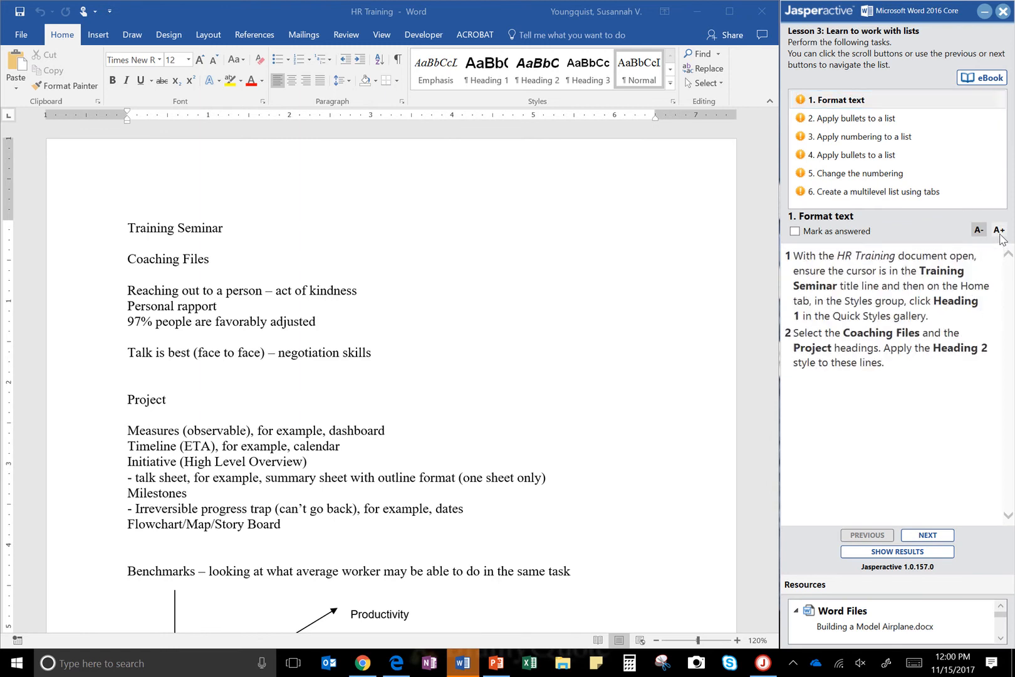
{"action": "left_click", "coordinate": [1000, 234]}
{"action": "left_click", "coordinate": [1000, 234]}
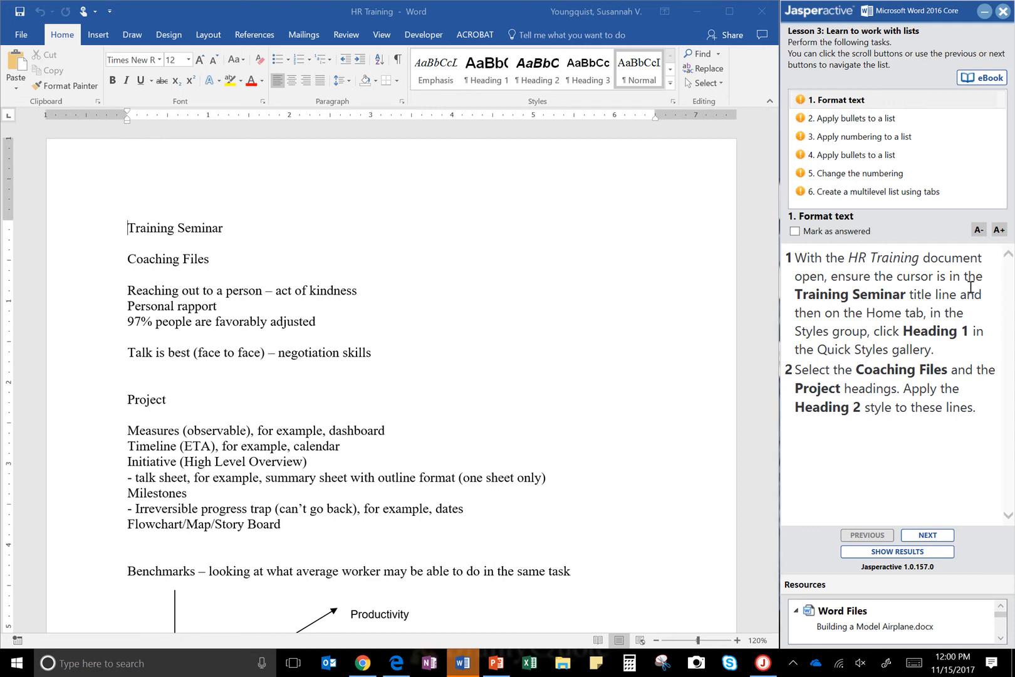
Apply the Heading 1 style to the Training Seminar title line.
{"action": "left_click", "coordinate": [128, 228]}
{"action": "left_click", "coordinate": [496, 216]}
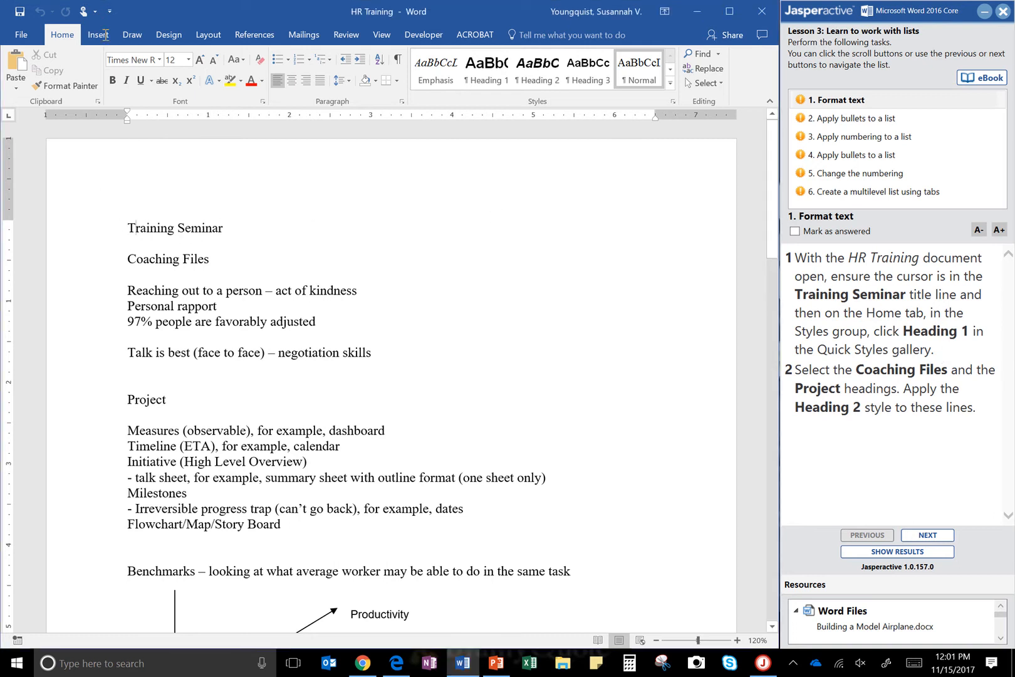
{"action": "left_click", "coordinate": [61, 38]}
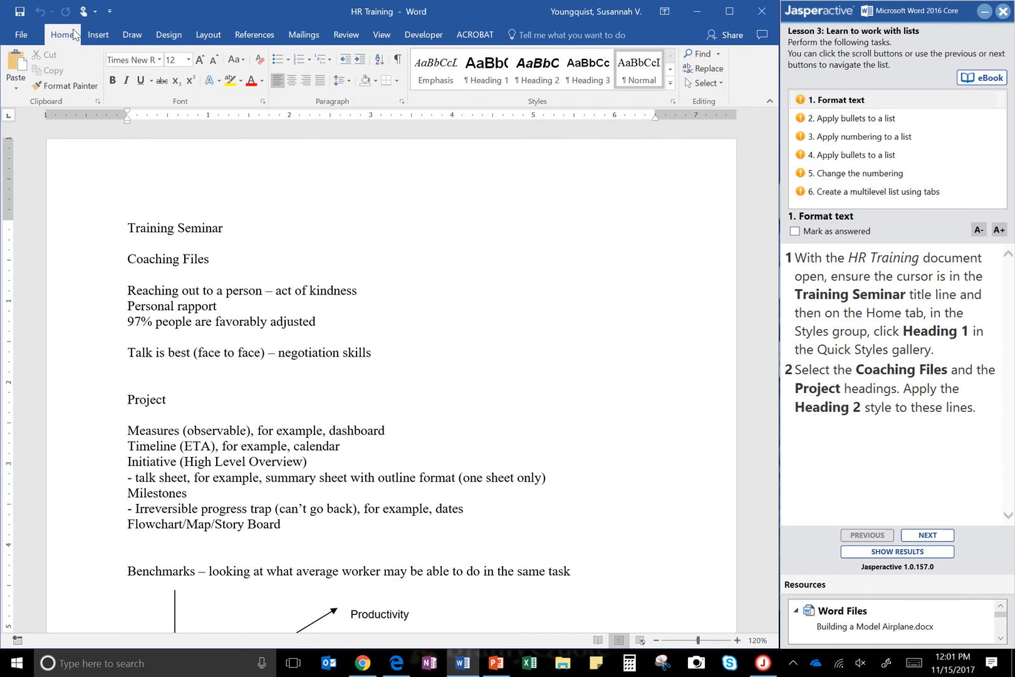
{"action": "left_click", "coordinate": [45, 104]}
{"action": "left_click", "coordinate": [349, 99]}
{"action": "left_click", "coordinate": [348, 98]}
{"action": "left_click", "coordinate": [539, 104]}
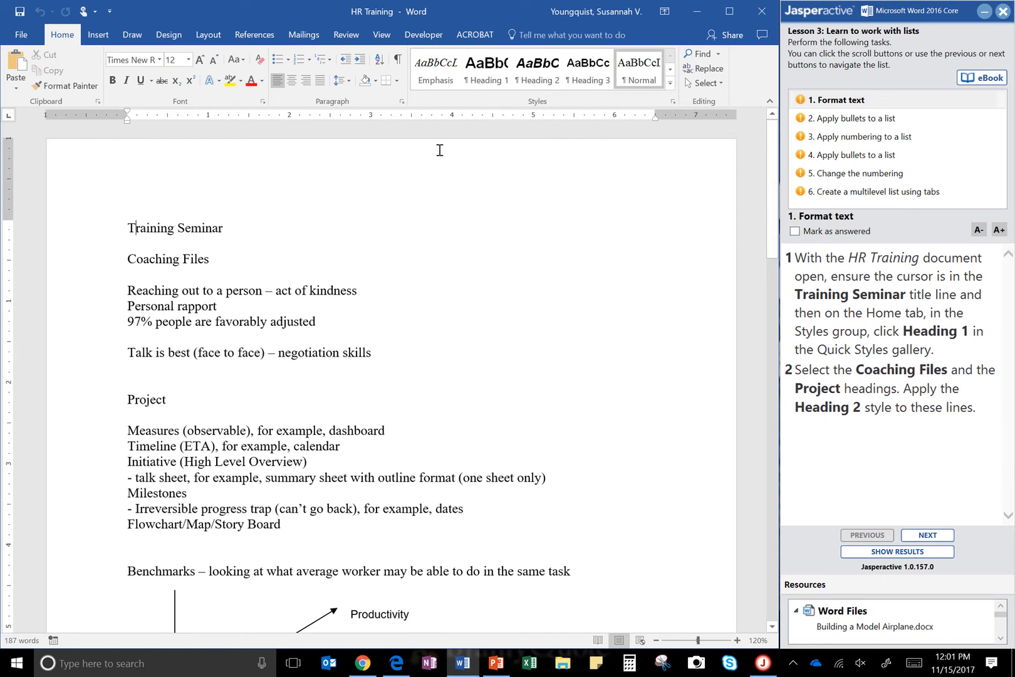
{"action": "left_click", "coordinate": [486, 74]}
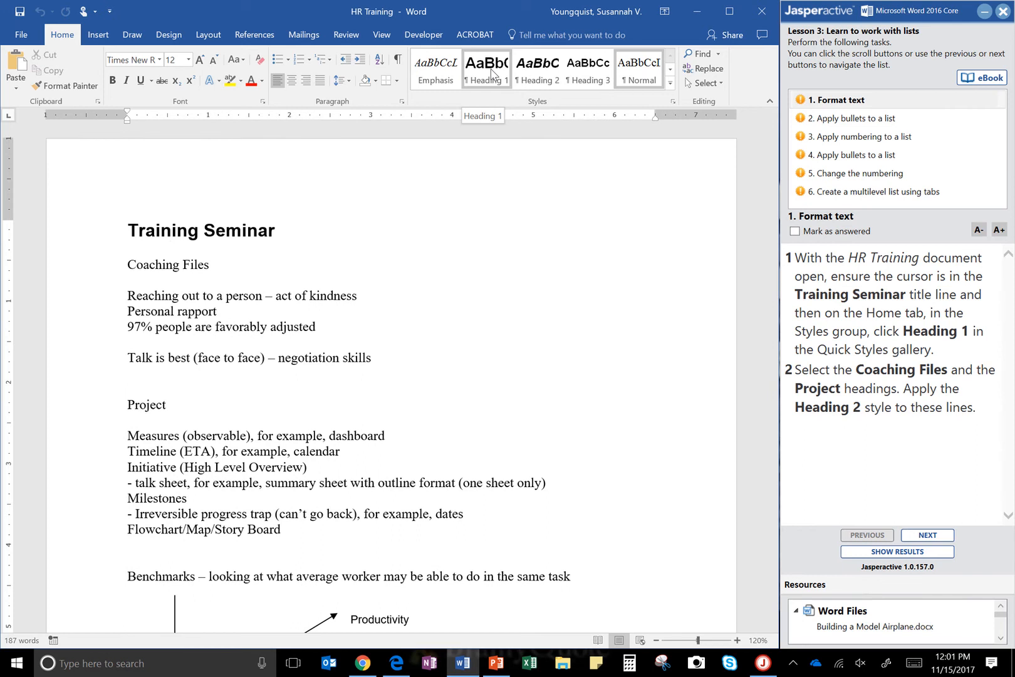
{"action": "left_click", "coordinate": [493, 75]}
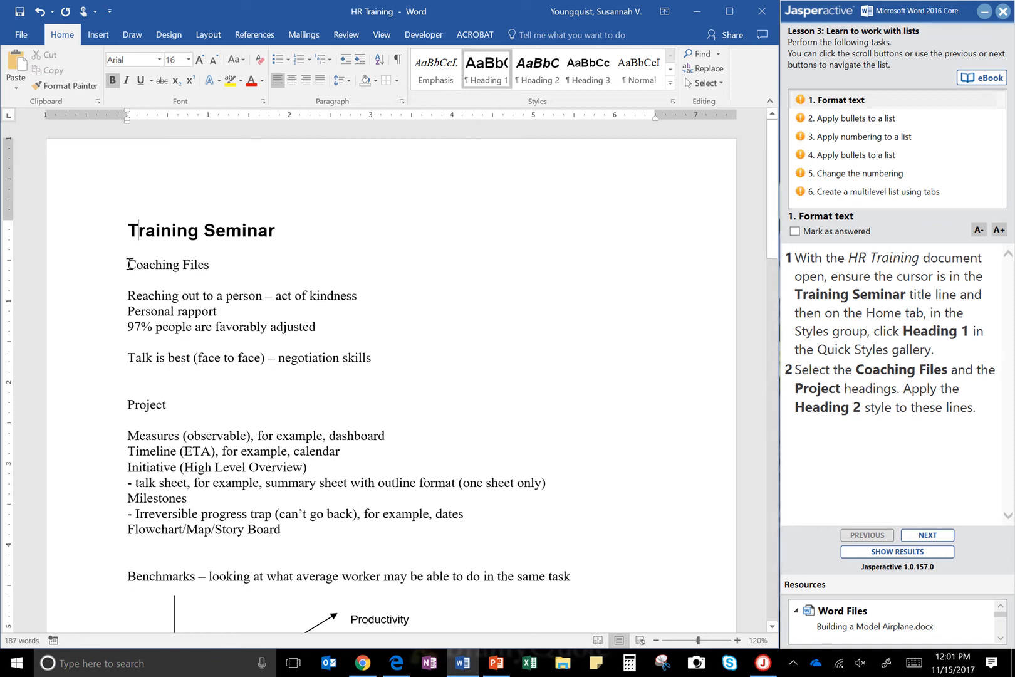
Apply the Heading 2 style to the Coaching Files and Project headings together.
{"action": "left_click_drag", "start_coordinate": [128, 264], "coordinate": [209, 263]}
{"action": "key", "text": "Right"}
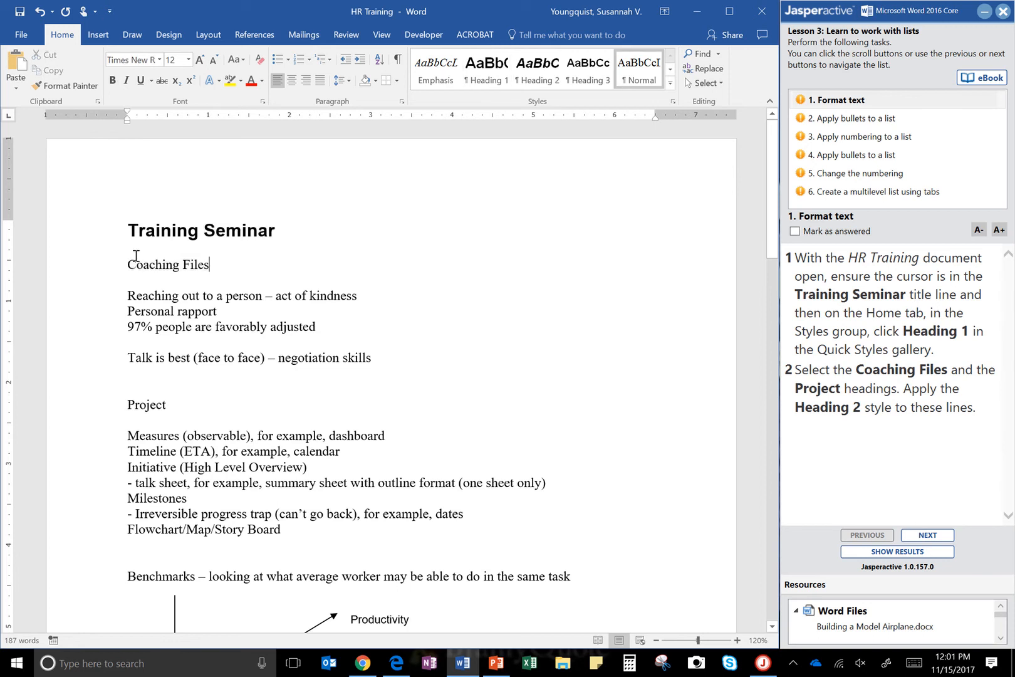
{"action": "left_click_drag", "start_coordinate": [128, 264], "coordinate": [213, 266]}
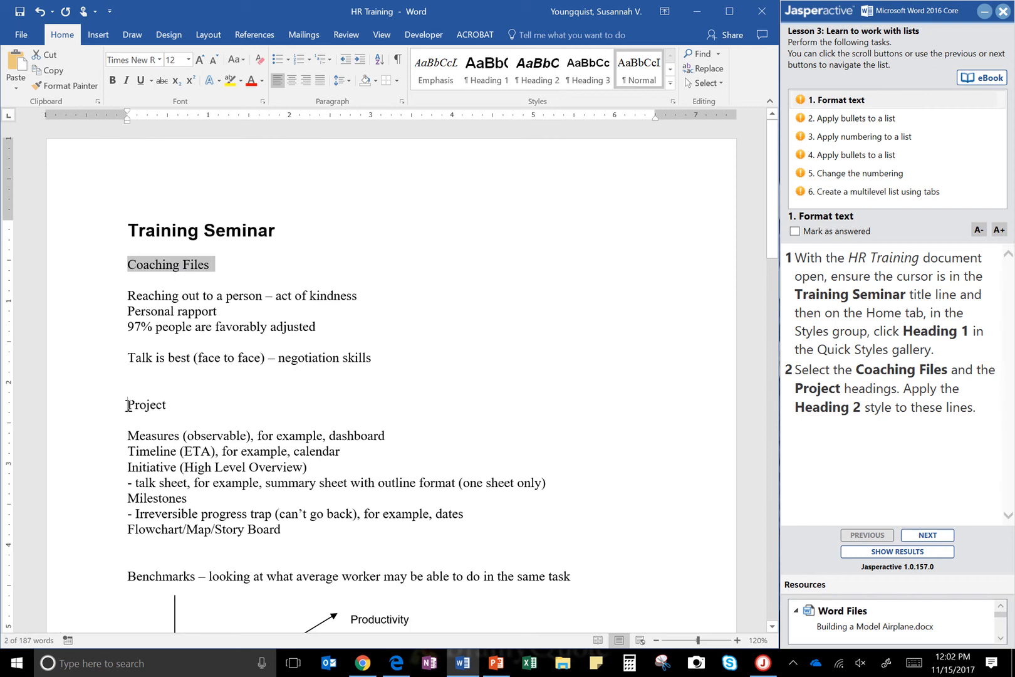
{"action": "left_click_drag", "start_coordinate": [128, 405], "coordinate": [178, 406]}
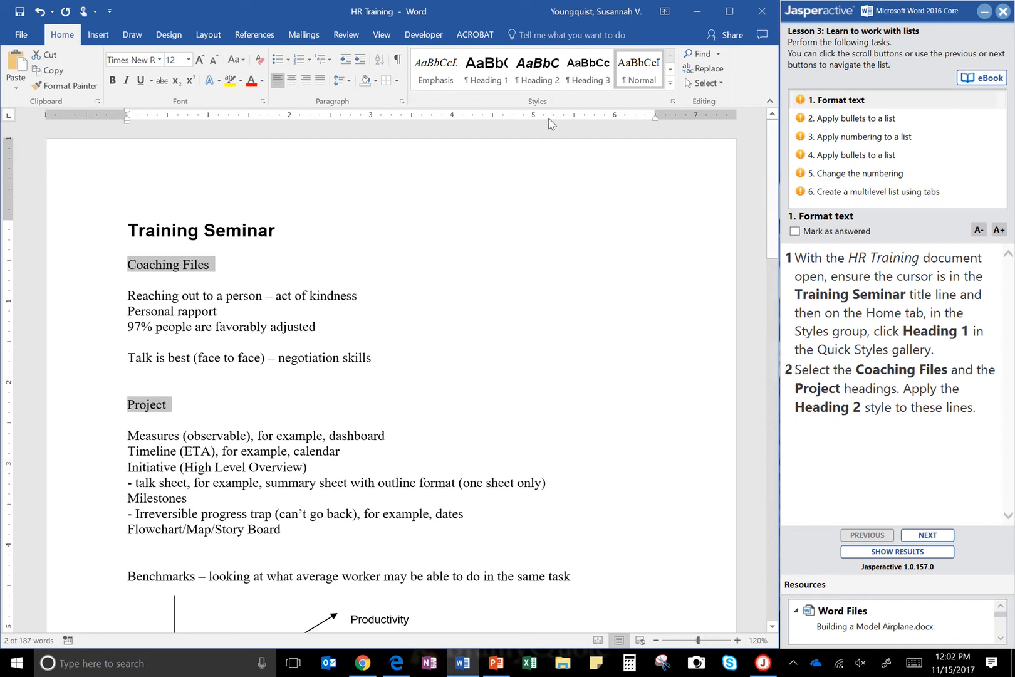
{"action": "left_click", "coordinate": [549, 76]}
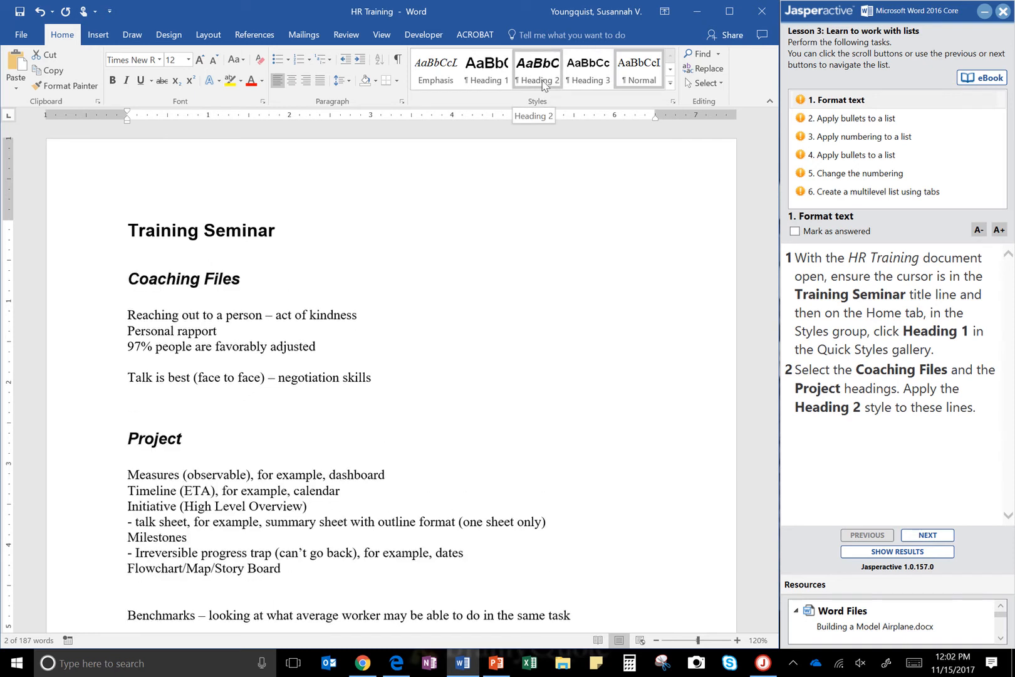
{"action": "left_click", "coordinate": [544, 75]}
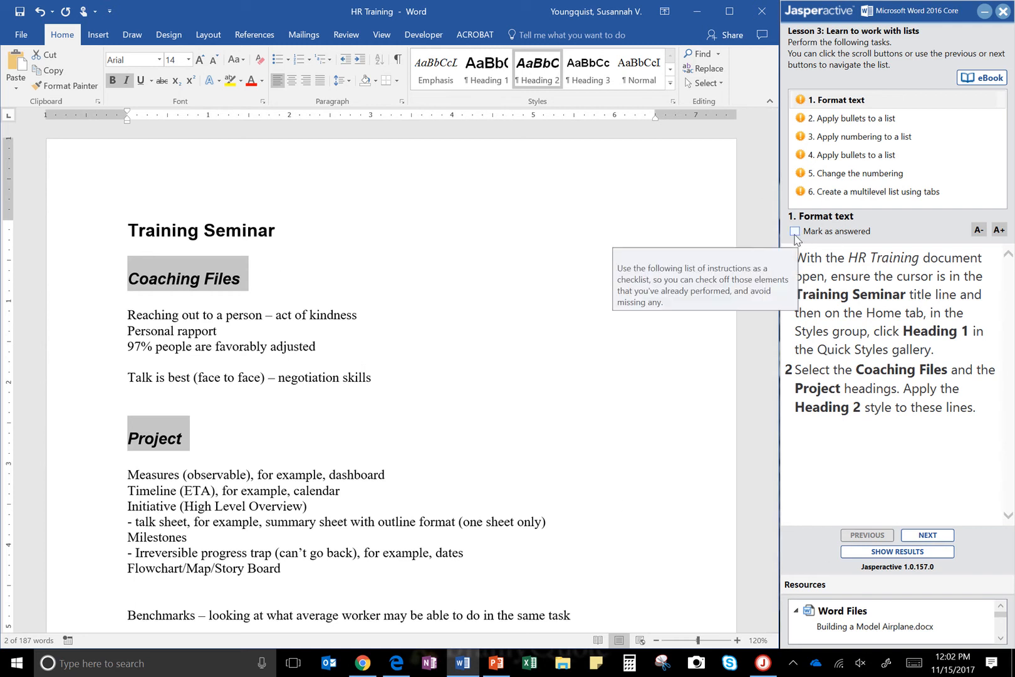
Mark the Format text task as answered and read through the instructions of task 2, Apply bullets to a list.
{"action": "left_click", "coordinate": [794, 232]}
{"action": "left_click", "coordinate": [926, 536]}
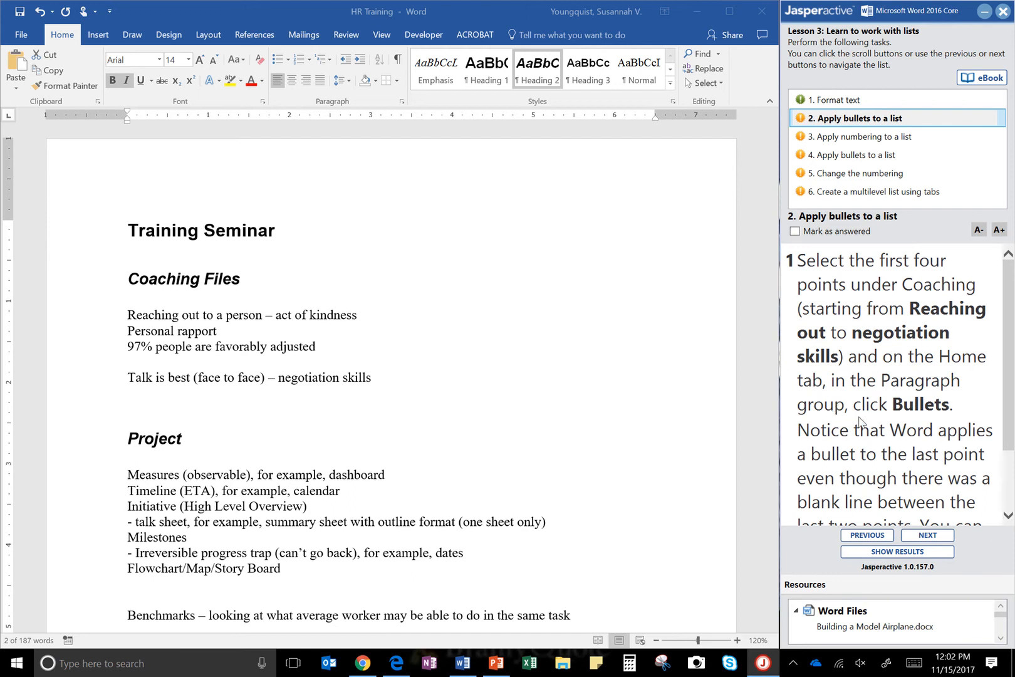
{"action": "scroll", "coordinate": [858, 421], "scroll_direction": "down", "scroll_amount": 1}
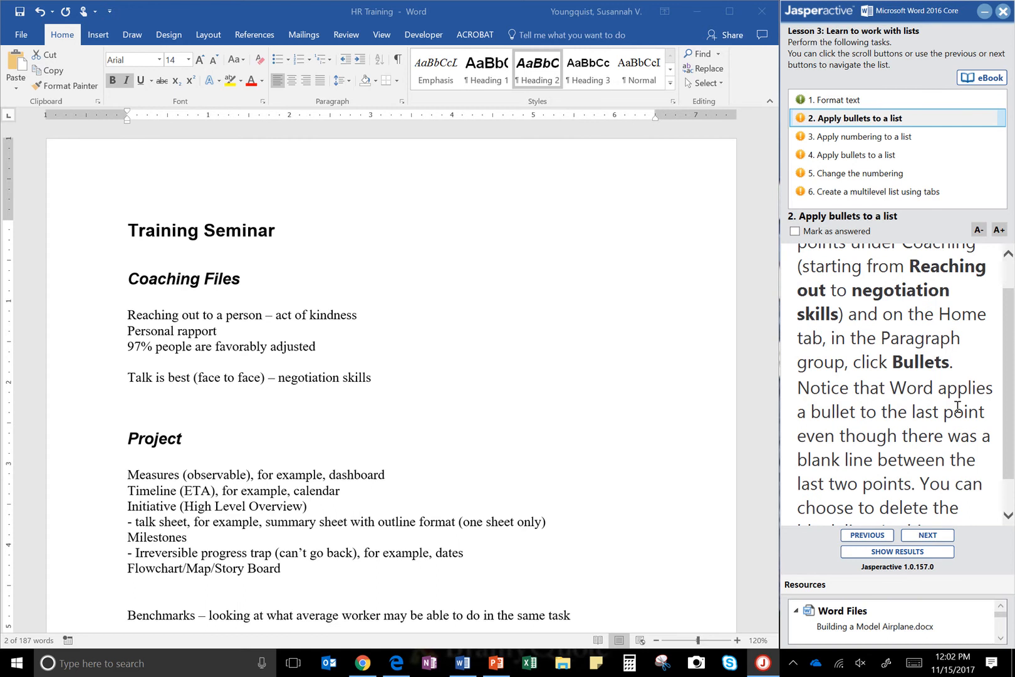
{"action": "scroll", "coordinate": [958, 406], "scroll_direction": "down", "scroll_amount": 1}
{"action": "scroll", "coordinate": [909, 393], "scroll_direction": "down", "scroll_amount": 1}
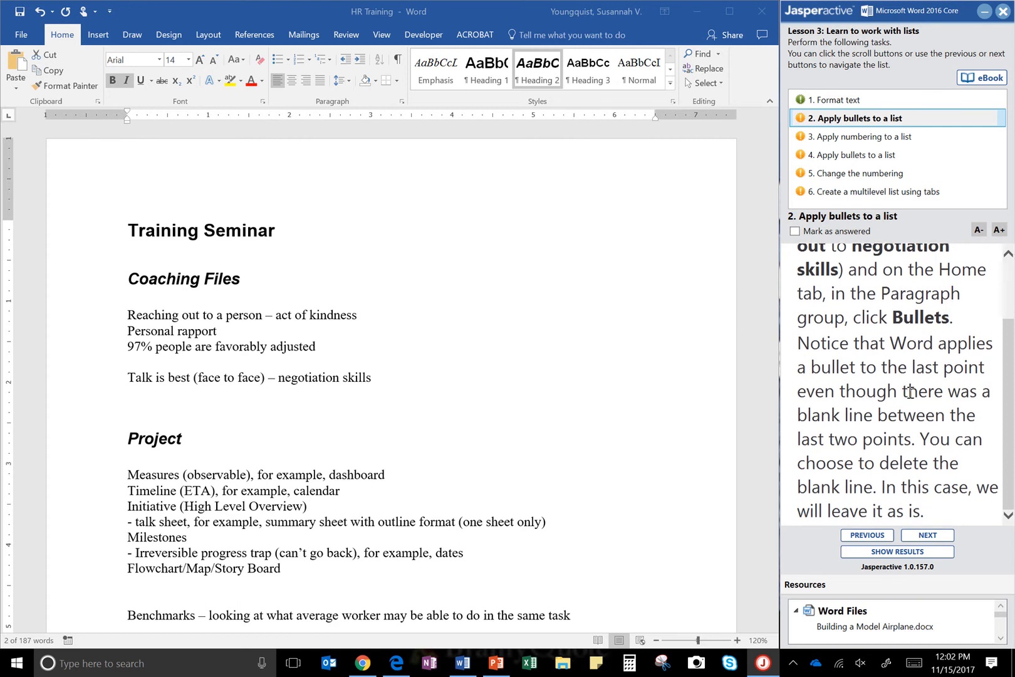
{"action": "scroll", "coordinate": [908, 393], "scroll_direction": "up", "scroll_amount": 2}
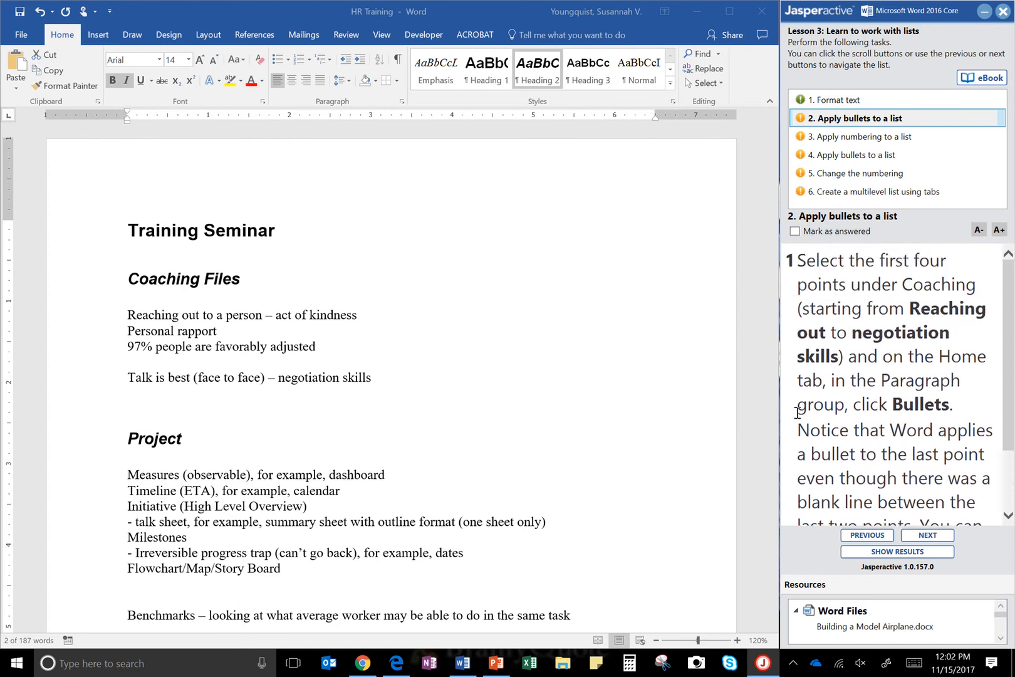
Apply bullets to the four points under Coaching Files, from Reaching out to negotiation skills.
{"action": "left_click", "coordinate": [130, 315]}
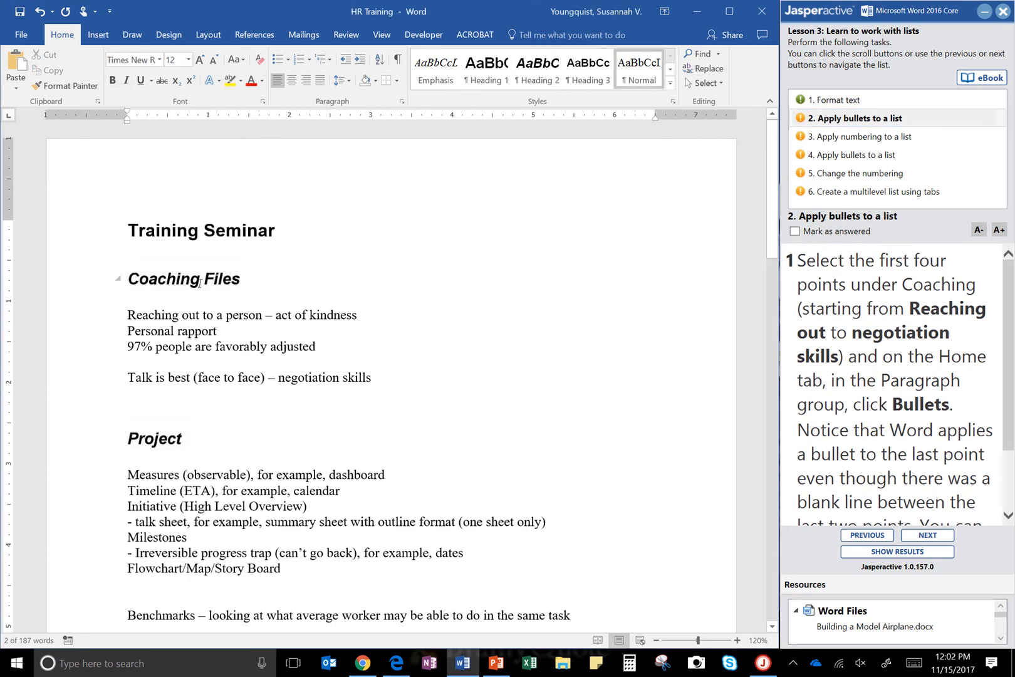
{"action": "left_click_drag", "start_coordinate": [129, 315], "coordinate": [378, 380]}
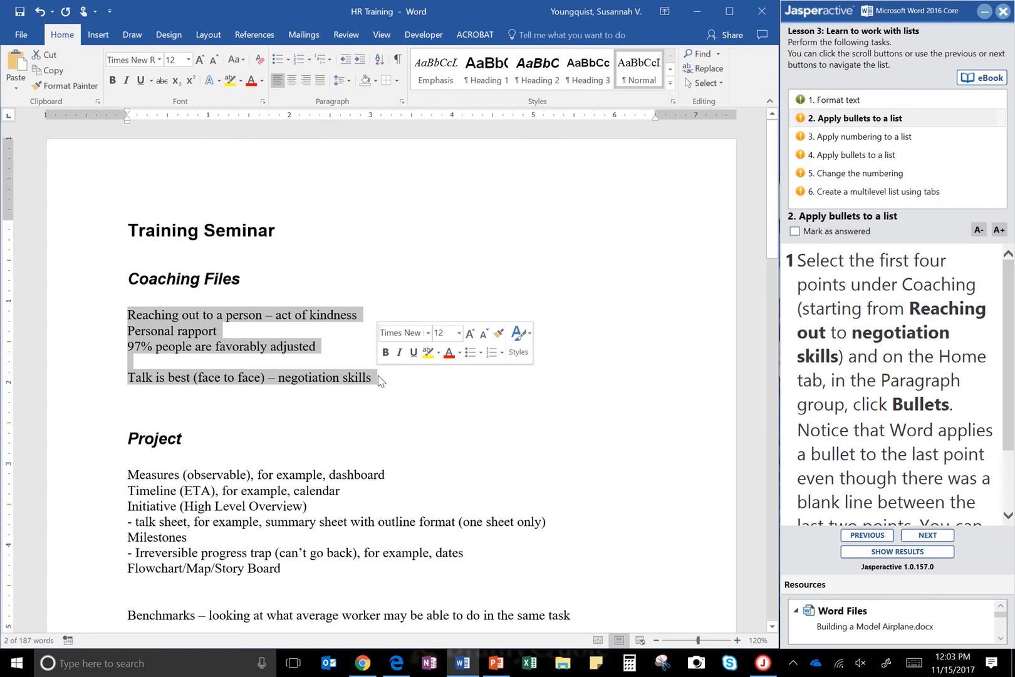
{"action": "left_click", "coordinate": [66, 40]}
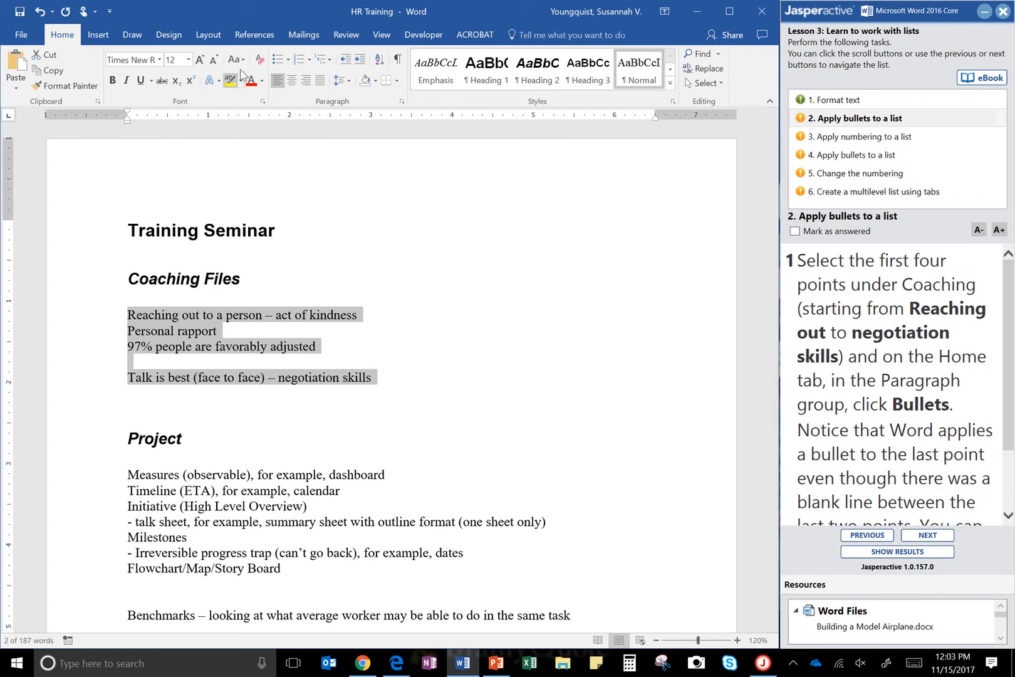
{"action": "left_click", "coordinate": [277, 60]}
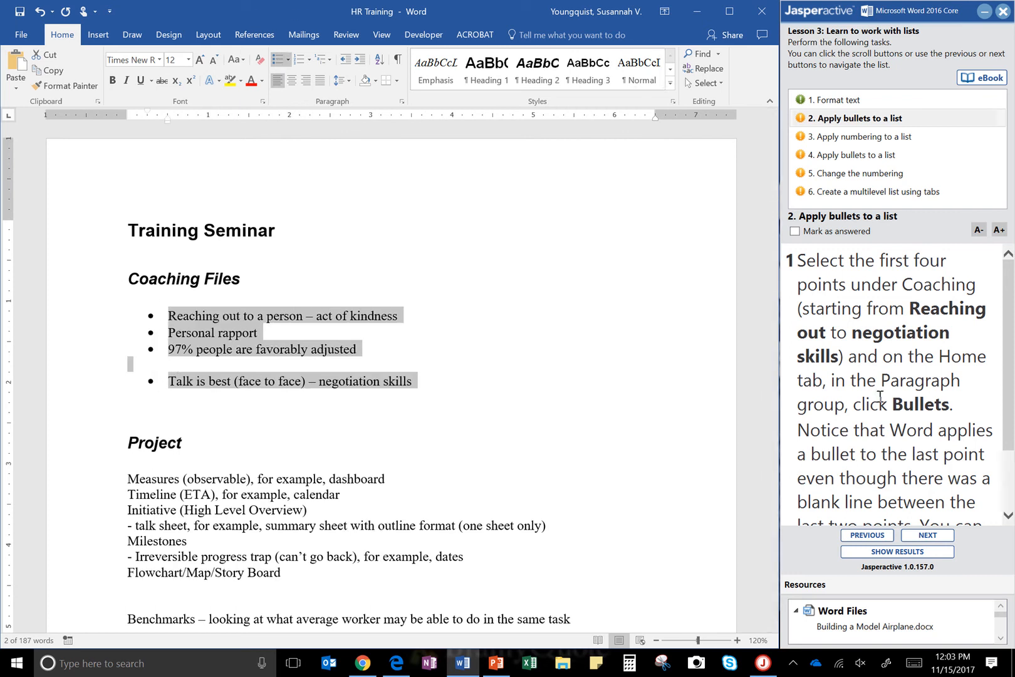
Mark task 2, Apply bullets to a list, as answered and advance to task 3, Apply numbering to a list.
{"action": "scroll", "coordinate": [881, 396], "scroll_direction": "down", "scroll_amount": 3}
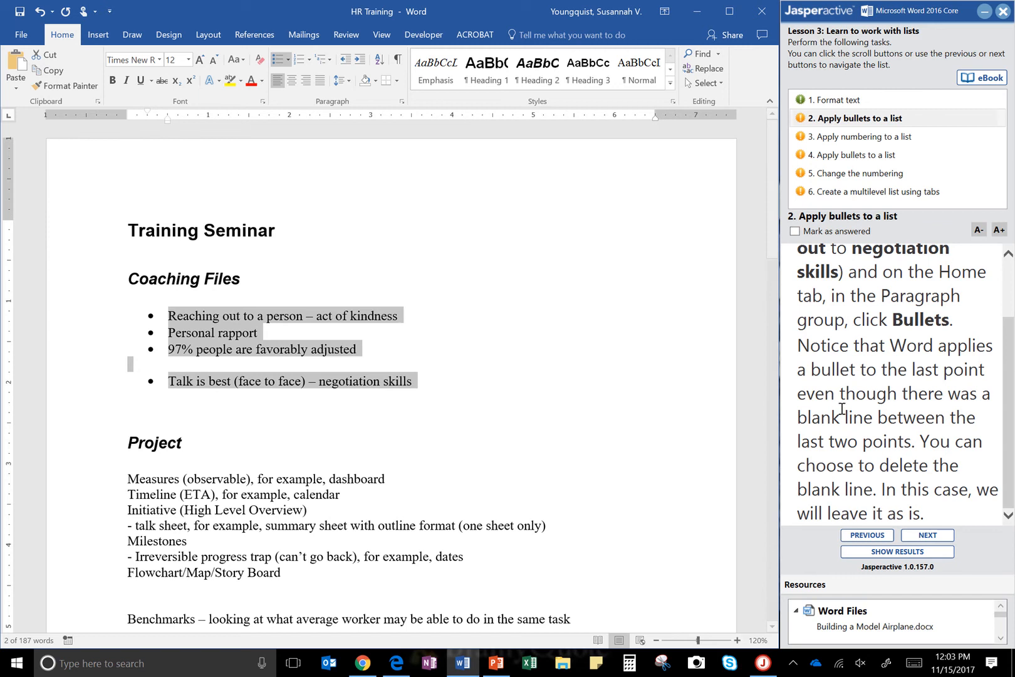
{"action": "scroll", "coordinate": [863, 433], "scroll_direction": "down", "scroll_amount": 1}
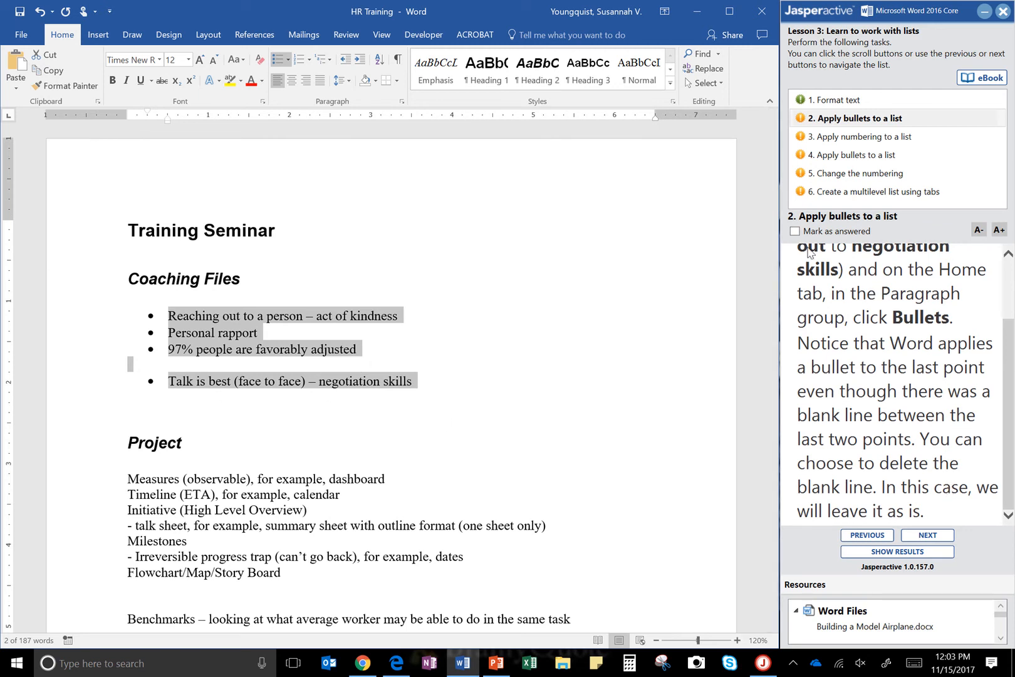
{"action": "scroll", "coordinate": [897, 370], "scroll_direction": "up", "scroll_amount": 3}
{"action": "scroll", "coordinate": [902, 366], "scroll_direction": "down", "scroll_amount": 3}
{"action": "left_click", "coordinate": [795, 233]}
{"action": "left_click", "coordinate": [795, 231]}
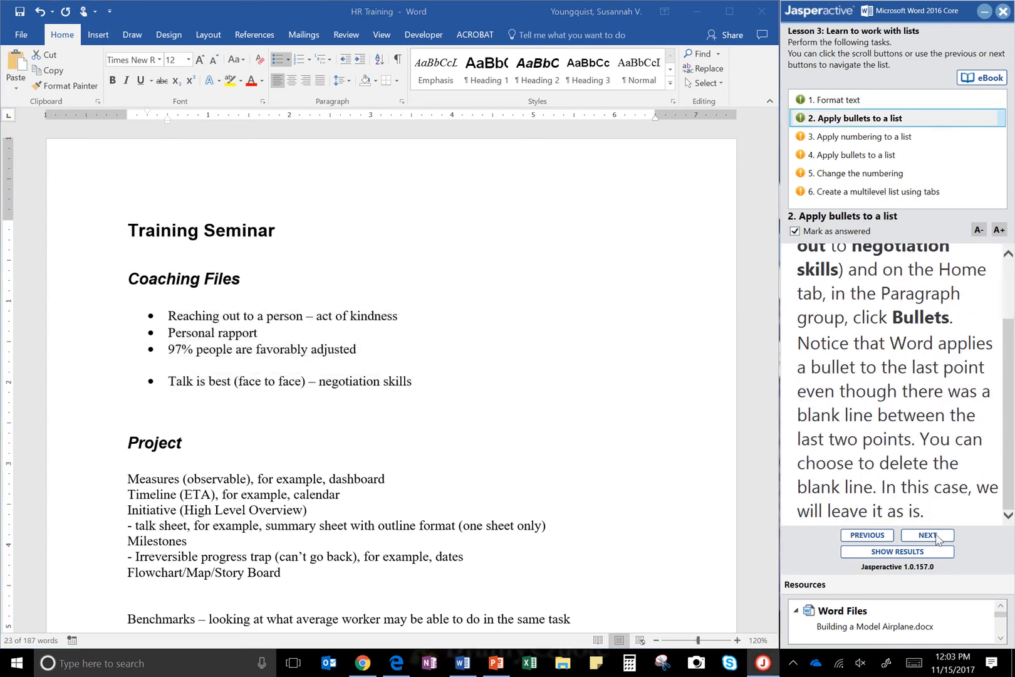
{"action": "left_click", "coordinate": [936, 537]}
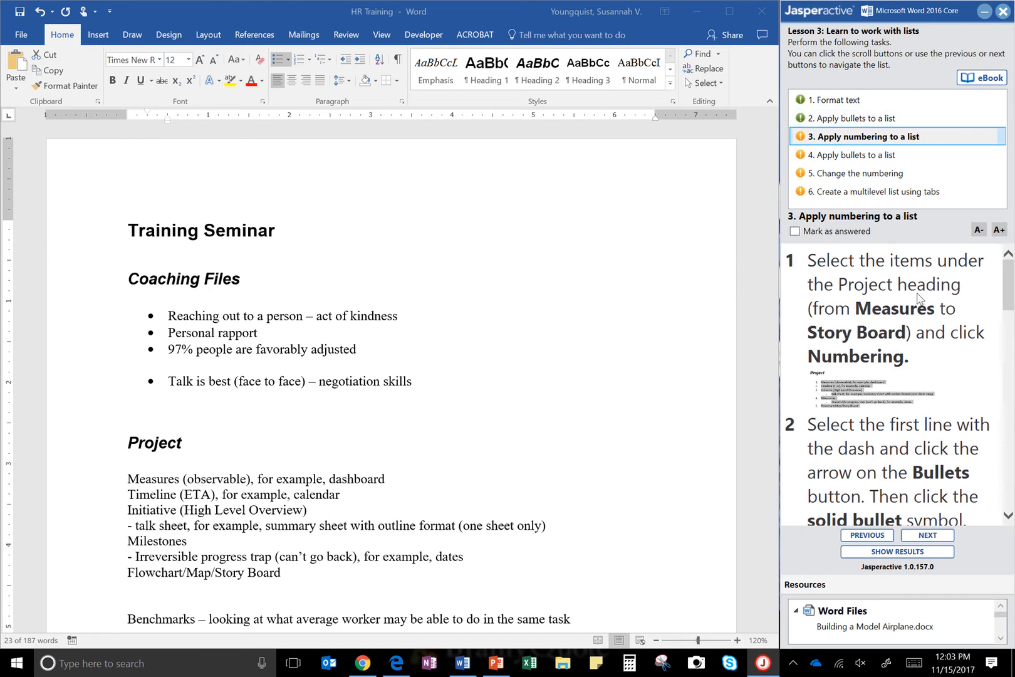
Bring the Project list into view and enlarge the task's example picture of the numbered list to examine it.
{"action": "scroll", "coordinate": [155, 411], "scroll_direction": "down", "scroll_amount": 2}
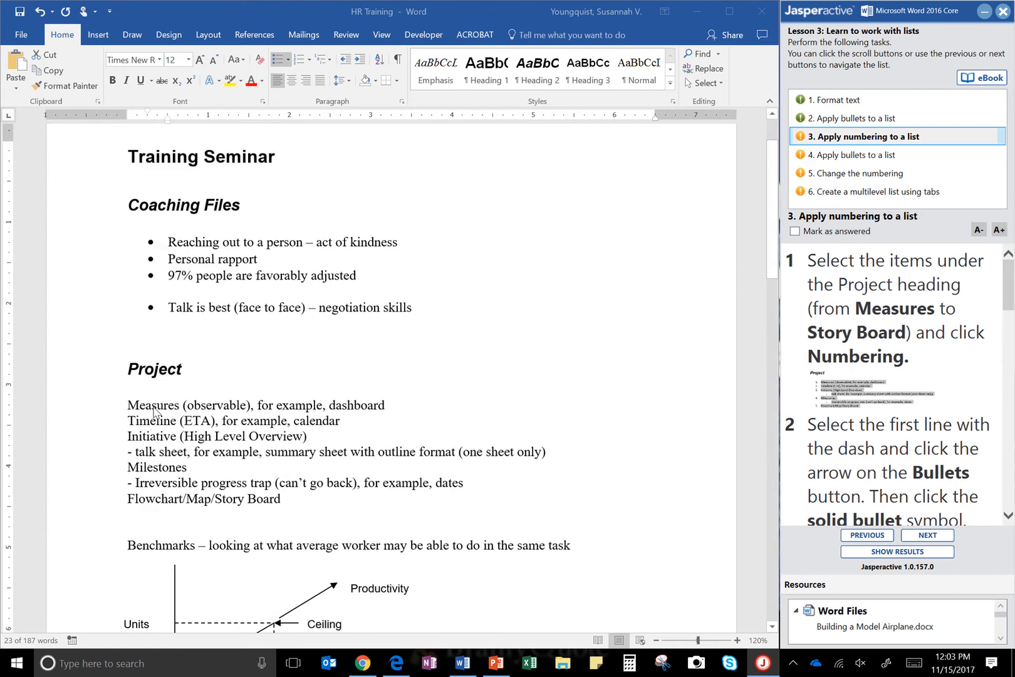
{"action": "scroll", "coordinate": [155, 410], "scroll_direction": "down", "scroll_amount": 1}
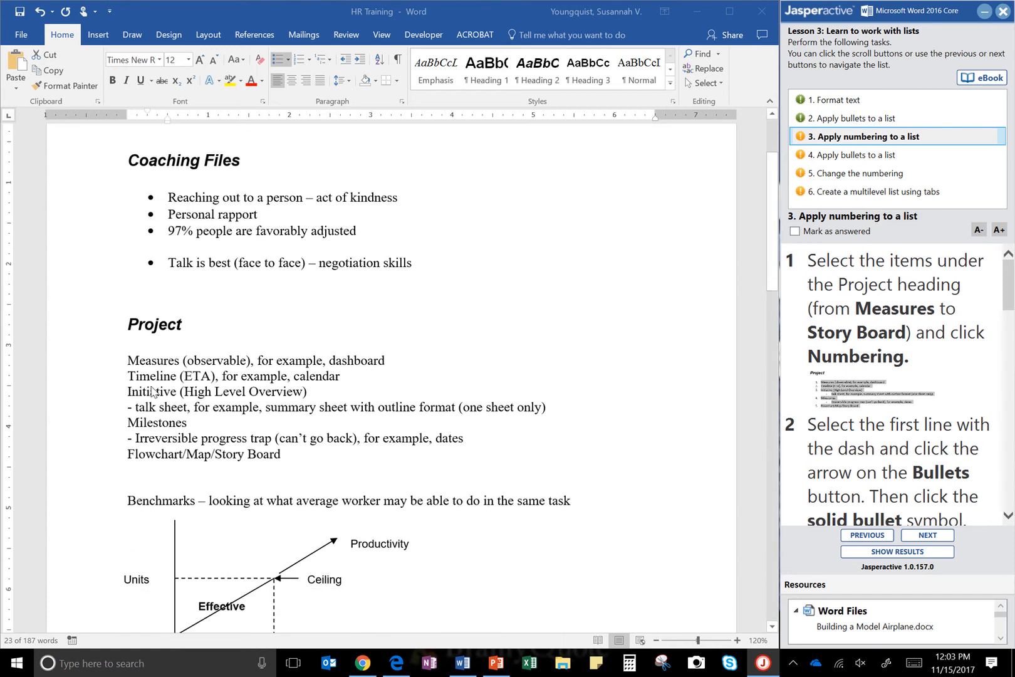
{"action": "left_click", "coordinate": [844, 400]}
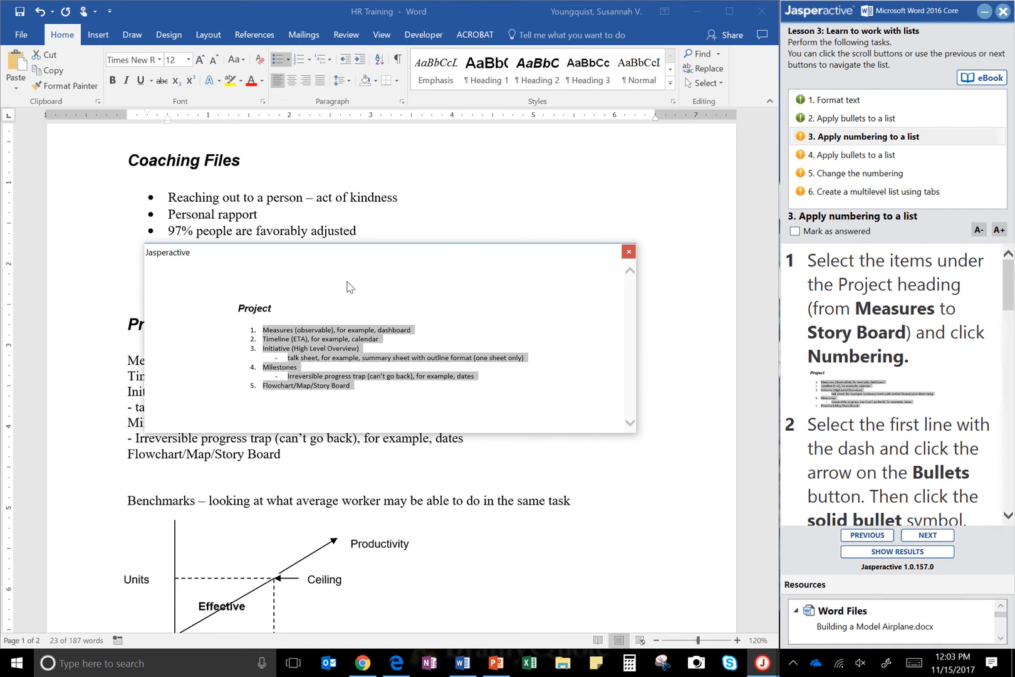
{"action": "left_click", "coordinate": [353, 356]}
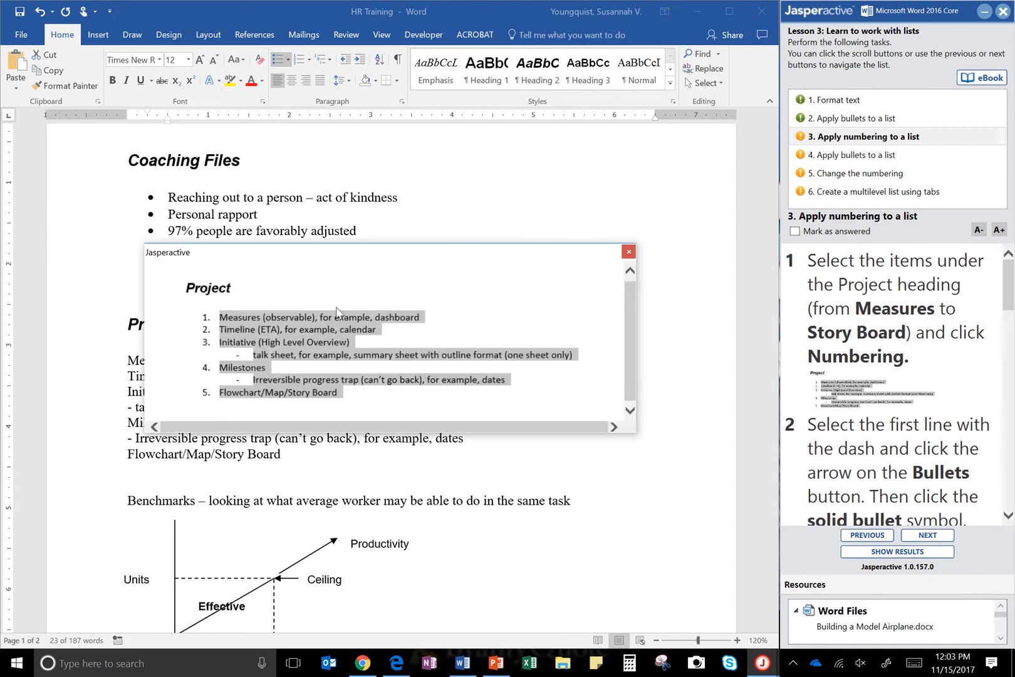
{"action": "left_click", "coordinate": [316, 367]}
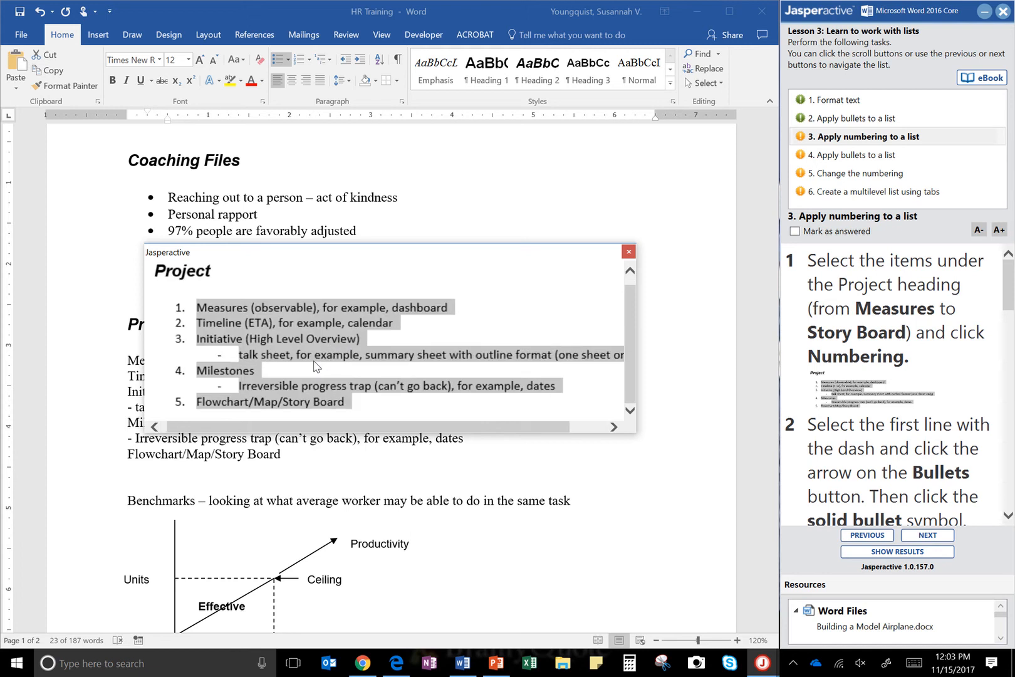
Close the enlarged example picture and apply numbering to the Project items from Measures to Flowchart/Map/Story Board.
{"action": "left_click", "coordinate": [316, 366]}
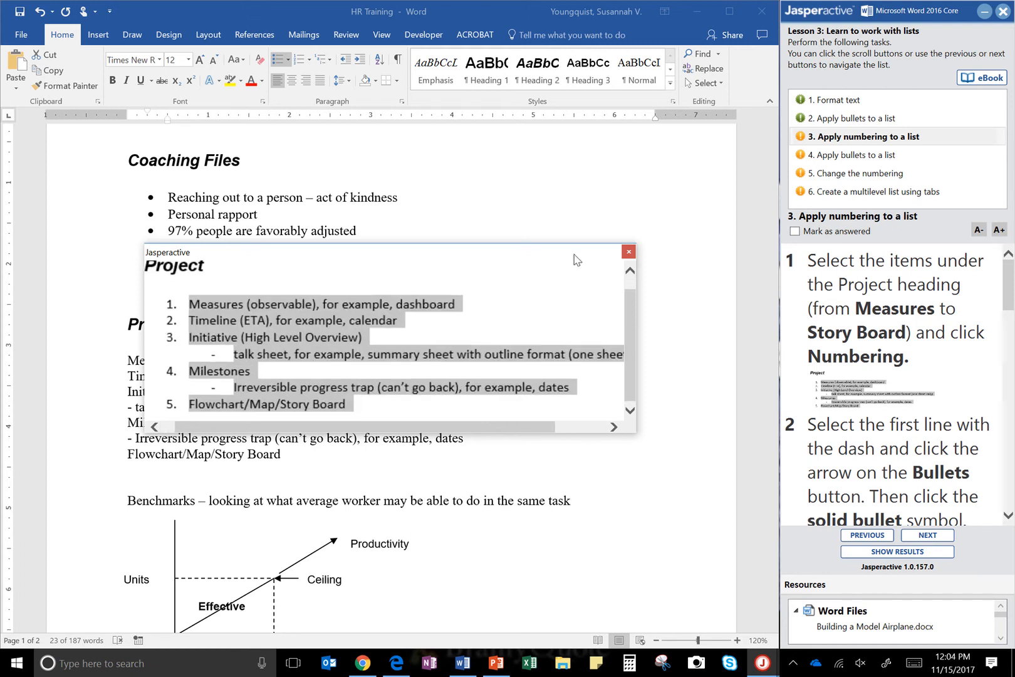
{"action": "left_click", "coordinate": [629, 253]}
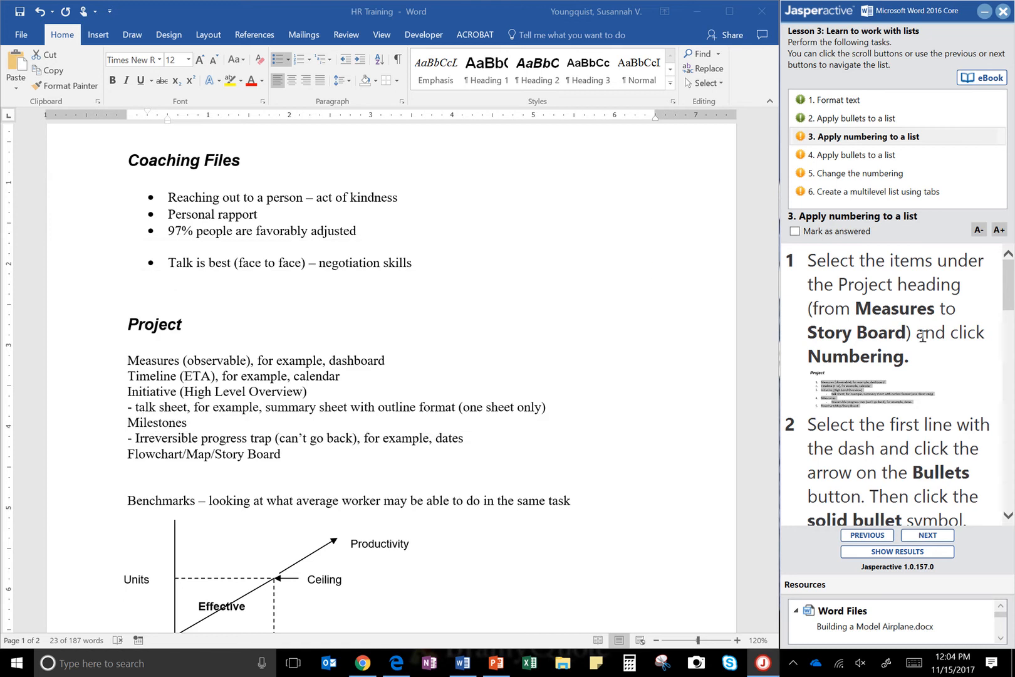
{"action": "left_click", "coordinate": [130, 359]}
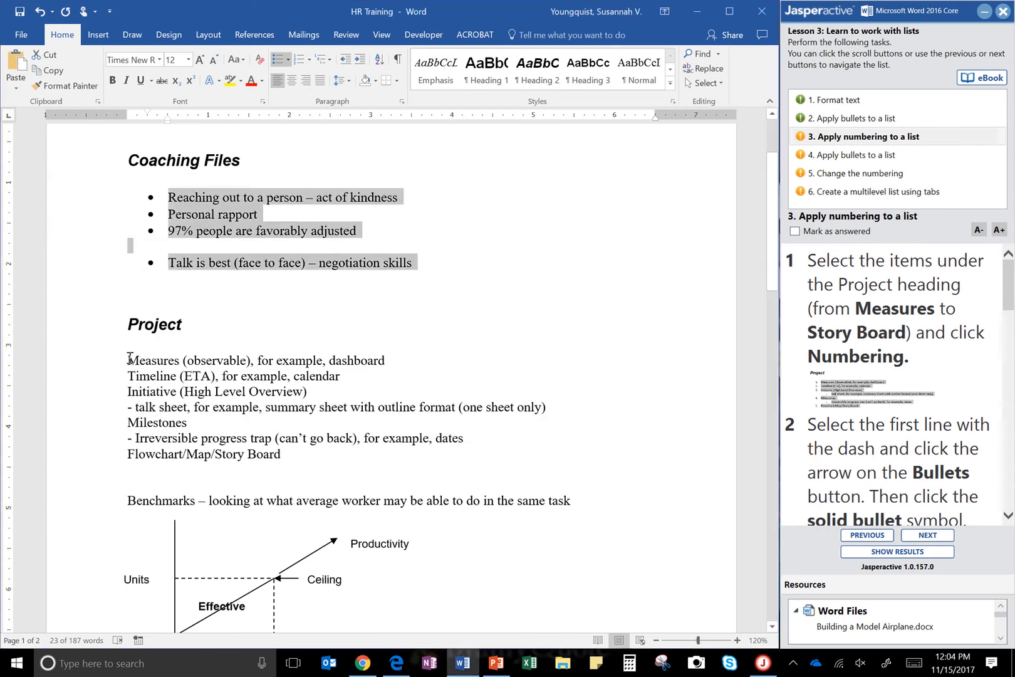
{"action": "left_click", "coordinate": [129, 358]}
{"action": "left_click_drag", "start_coordinate": [130, 358], "coordinate": [285, 456]}
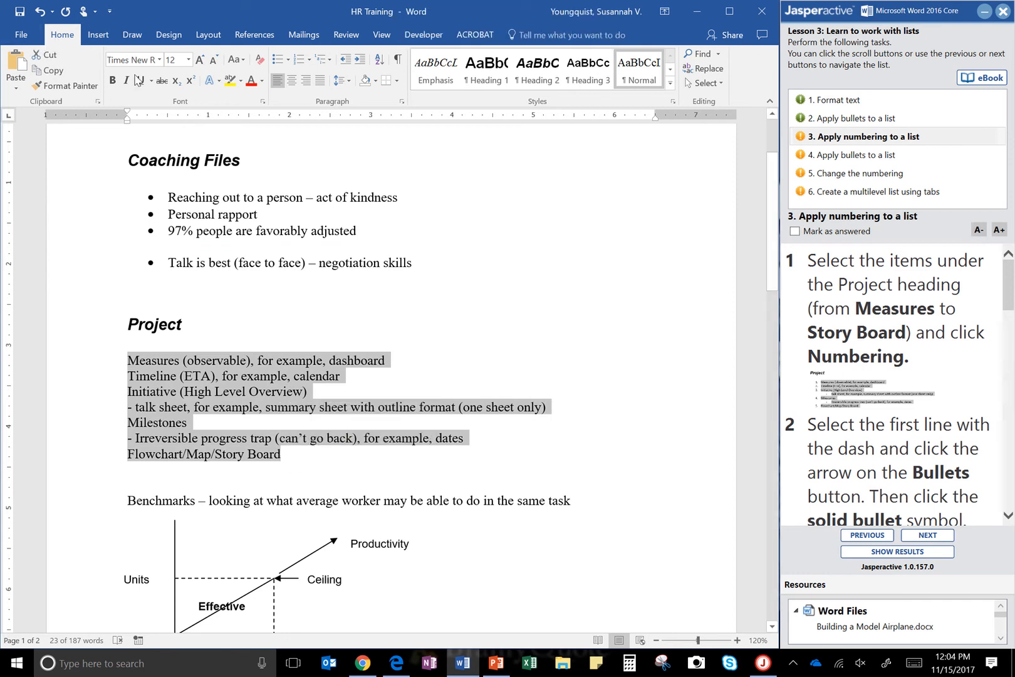
{"action": "left_click", "coordinate": [299, 61]}
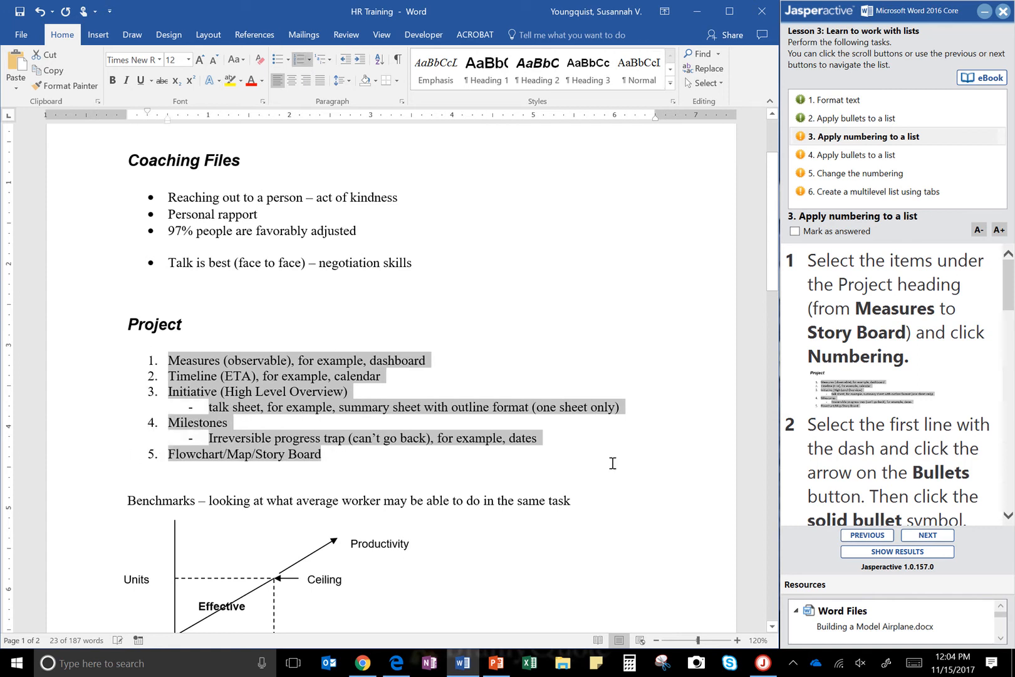
Change the dash in front of the talk sheet line under Initiative to the solid bullet symbol.
{"action": "scroll", "coordinate": [925, 396], "scroll_direction": "down", "scroll_amount": 2}
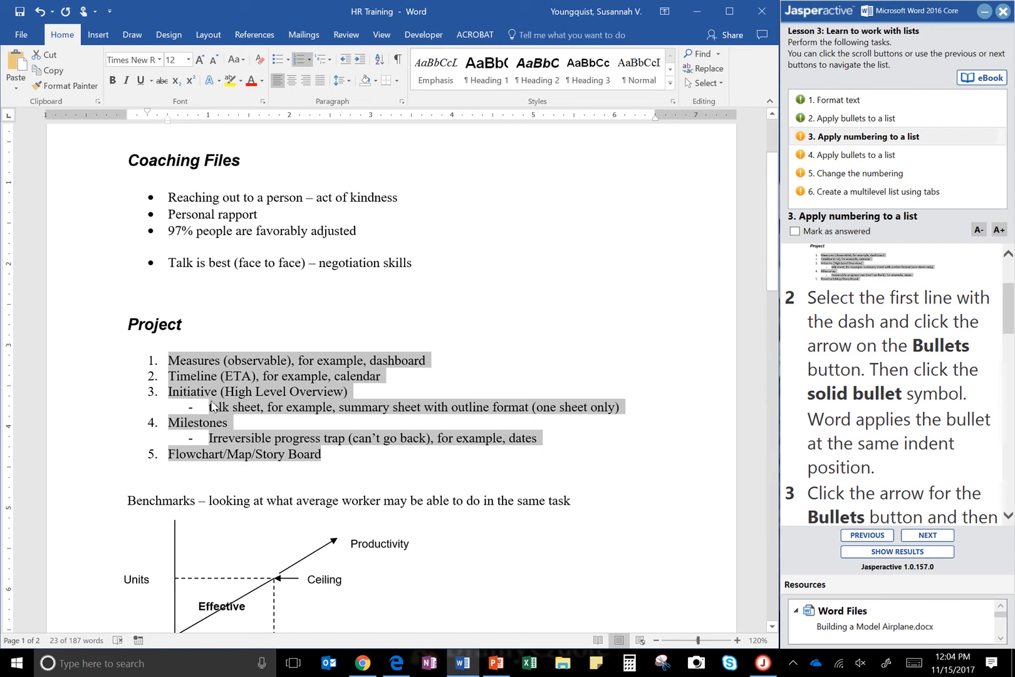
{"action": "left_click", "coordinate": [190, 410]}
{"action": "left_click", "coordinate": [364, 387]}
{"action": "left_click", "coordinate": [178, 409]}
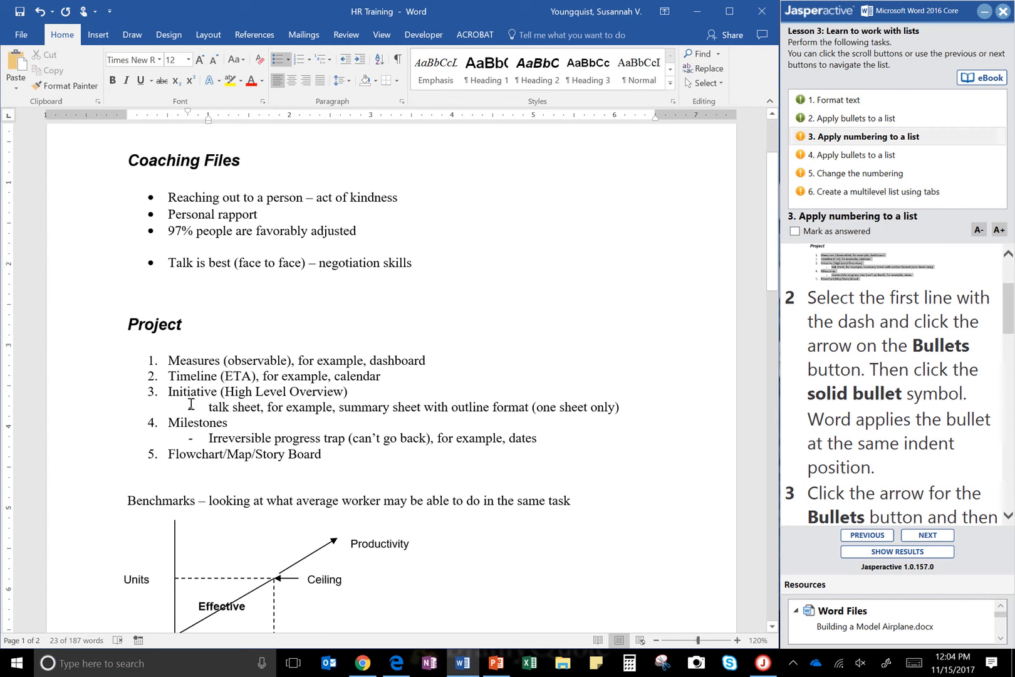
{"action": "key", "text": "ctrl"}
{"action": "left_click_drag", "start_coordinate": [207, 408], "coordinate": [622, 408]}
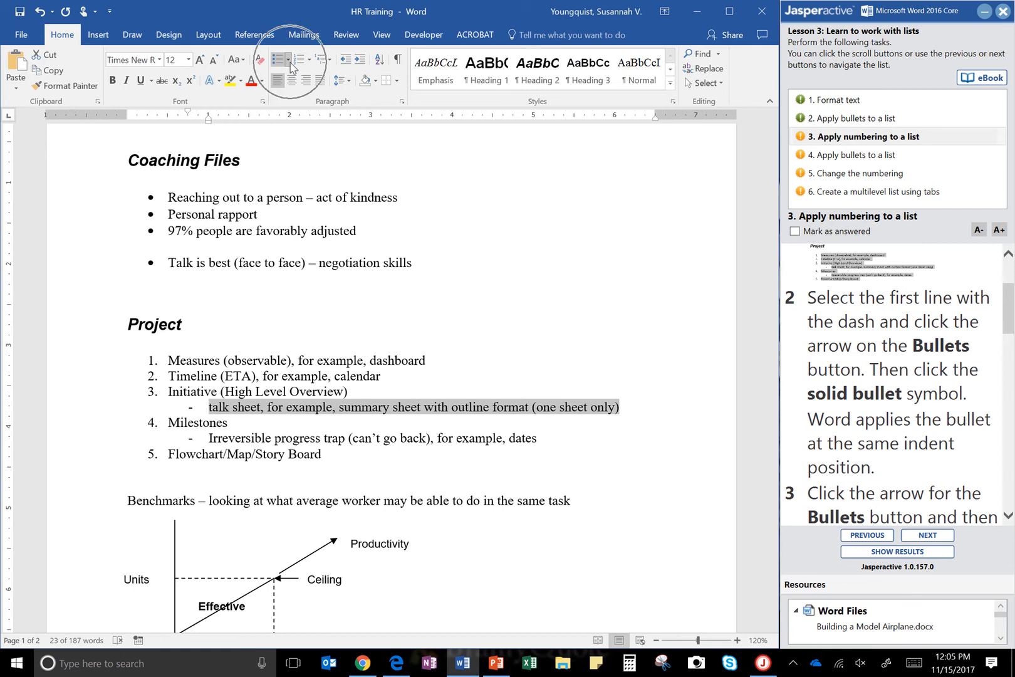
{"action": "left_click", "coordinate": [289, 61]}
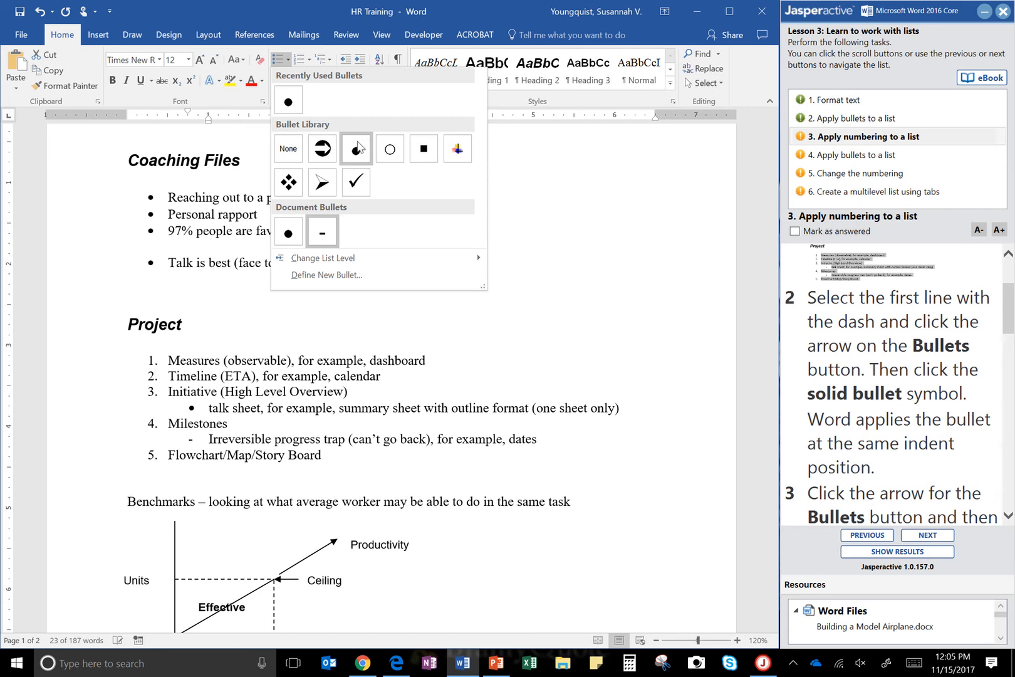
{"action": "left_click", "coordinate": [295, 101]}
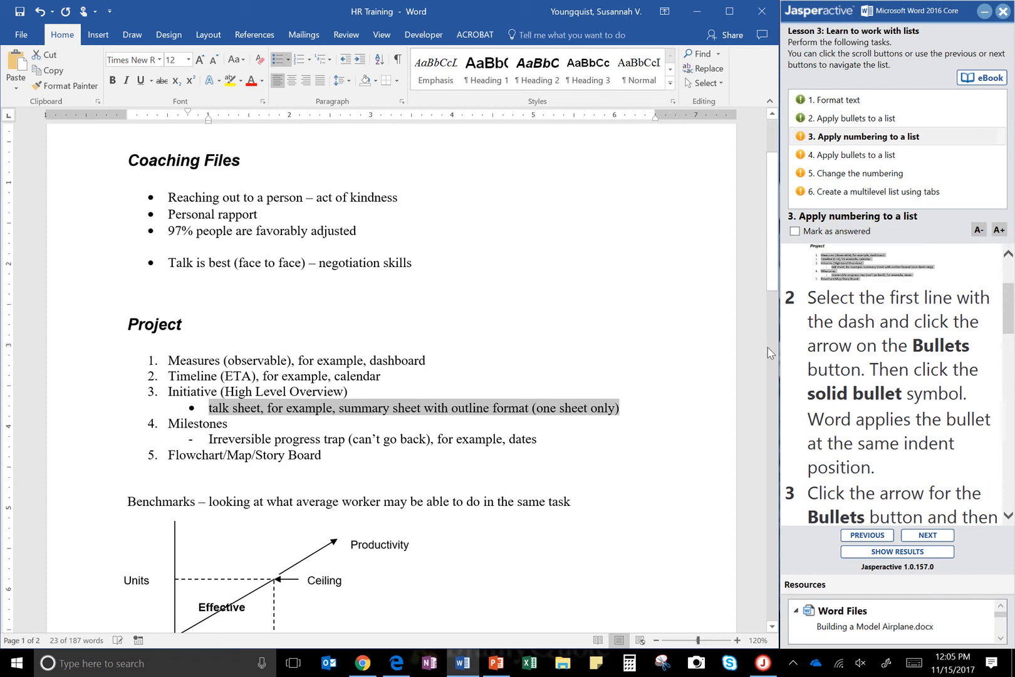
Start defining a new symbol bullet for the talk sheet line and set the symbol font to Wingdings.
{"action": "scroll", "coordinate": [940, 327], "scroll_direction": "down", "scroll_amount": 3}
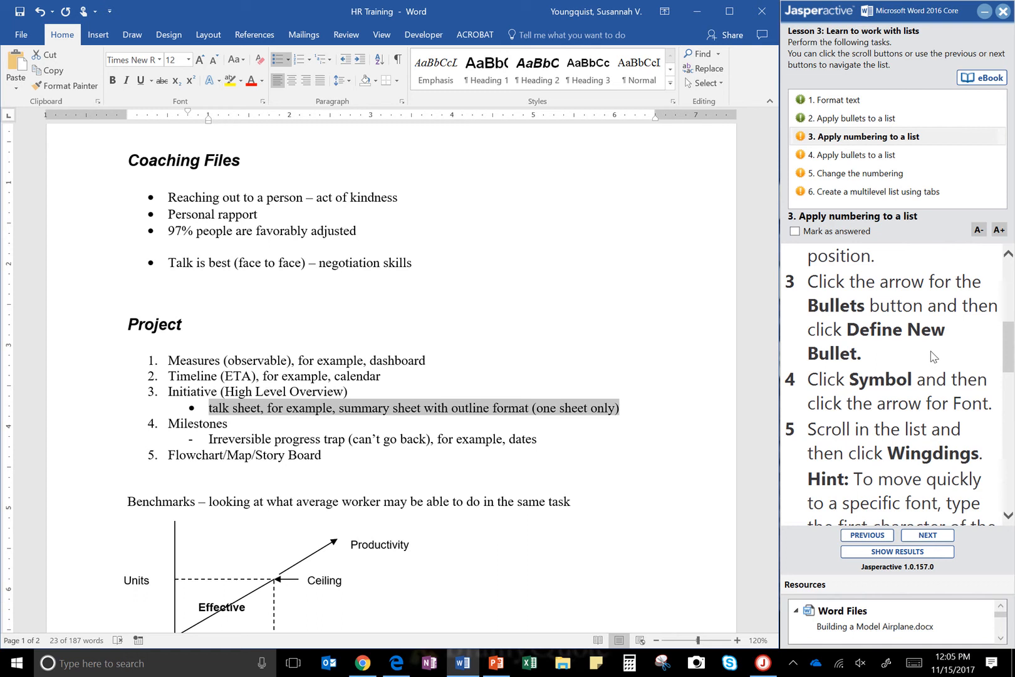
{"action": "left_click", "coordinate": [289, 60]}
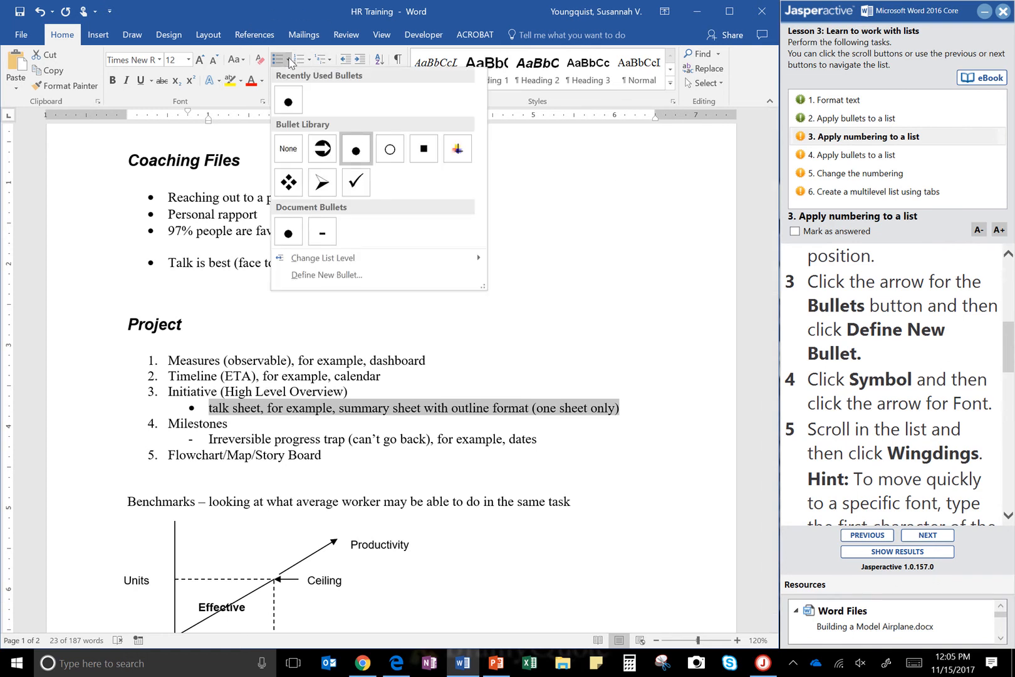
{"action": "left_click", "coordinate": [326, 276]}
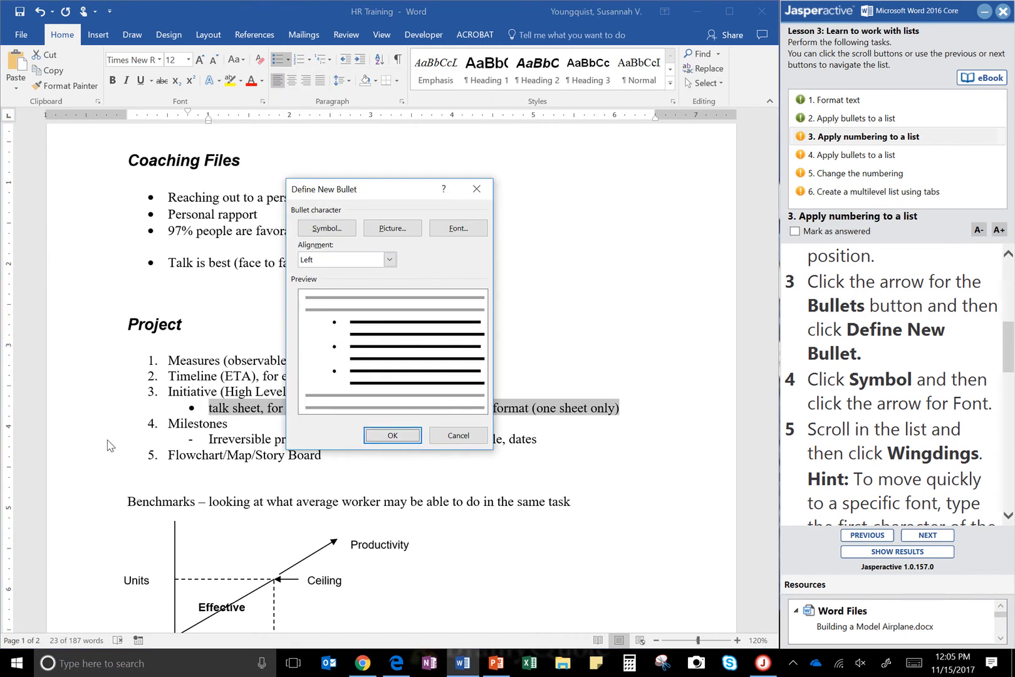
{"action": "left_click", "coordinate": [343, 236]}
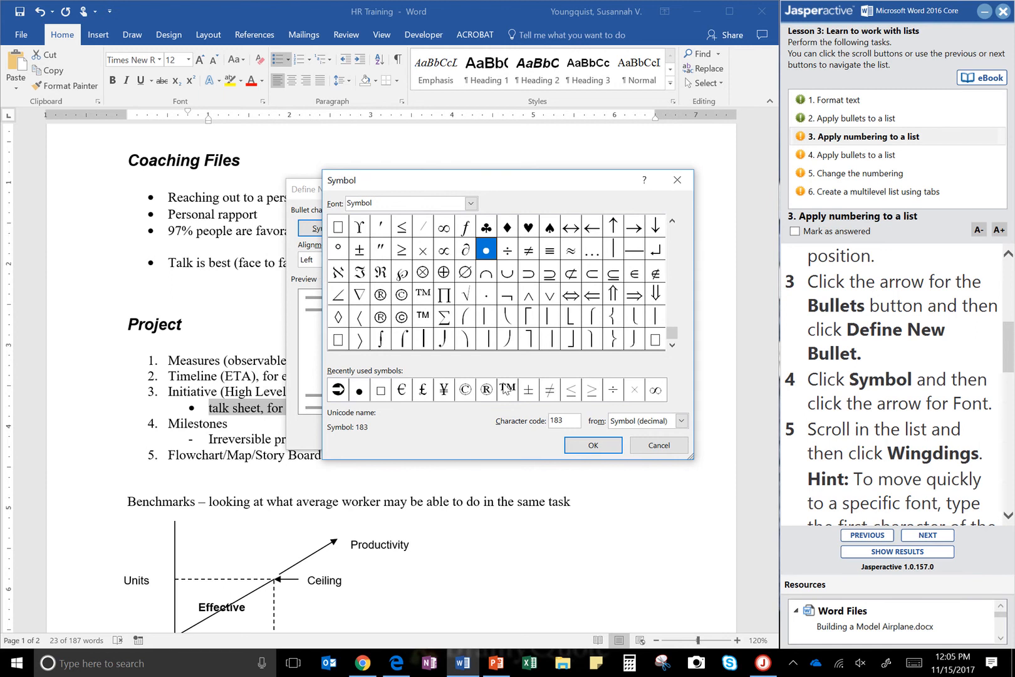
{"action": "left_click", "coordinate": [470, 203]}
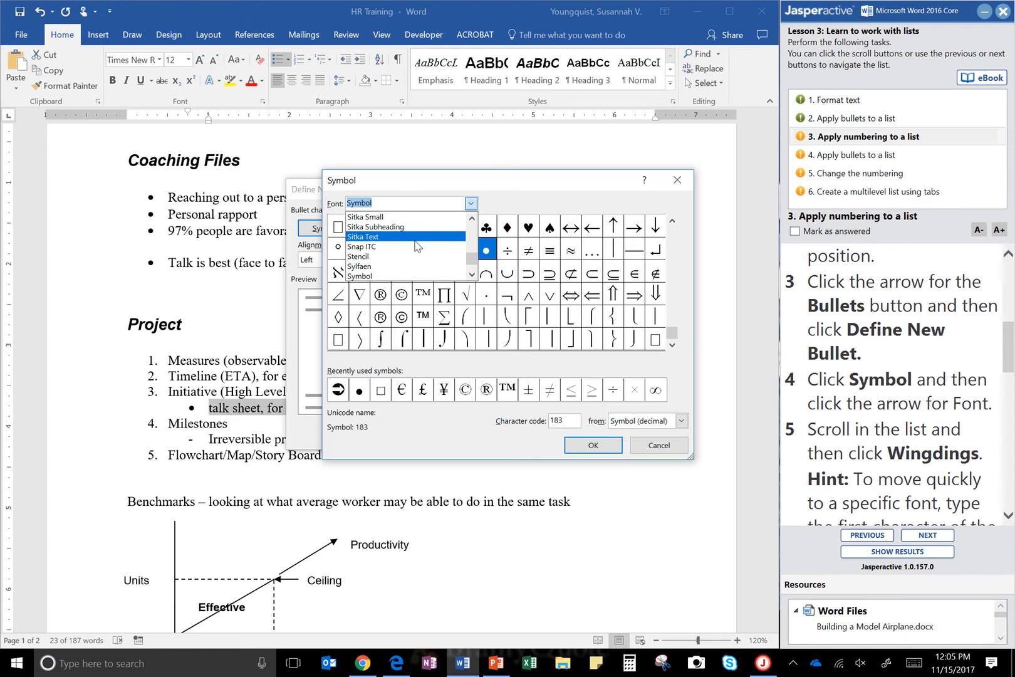
{"action": "scroll", "coordinate": [416, 245], "scroll_direction": "down", "scroll_amount": 6}
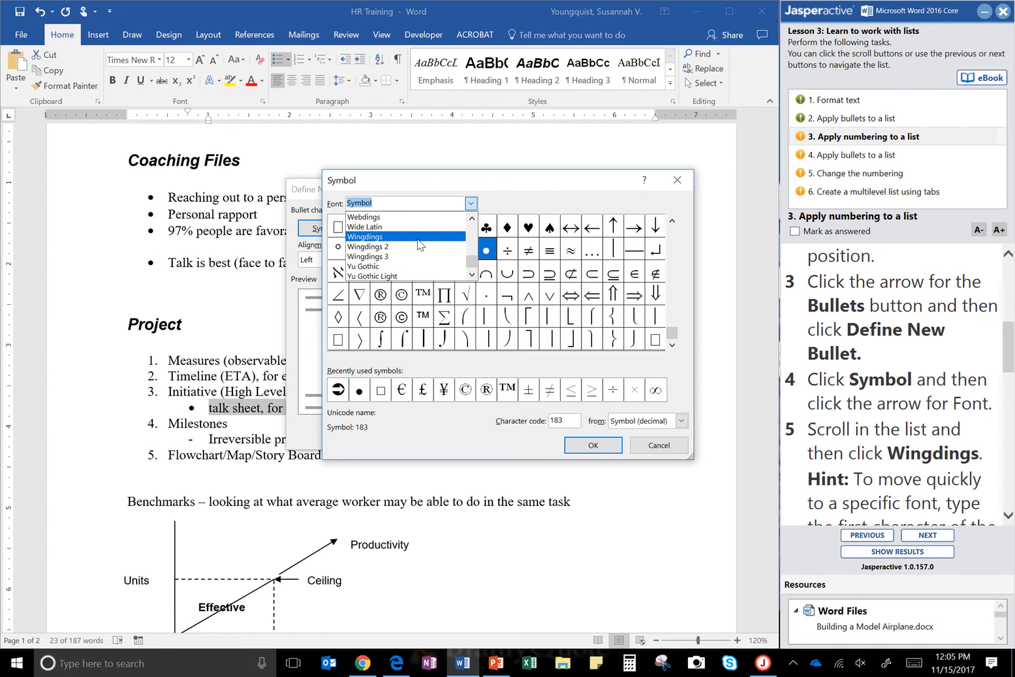
{"action": "scroll", "coordinate": [922, 379], "scroll_direction": "down", "scroll_amount": 2}
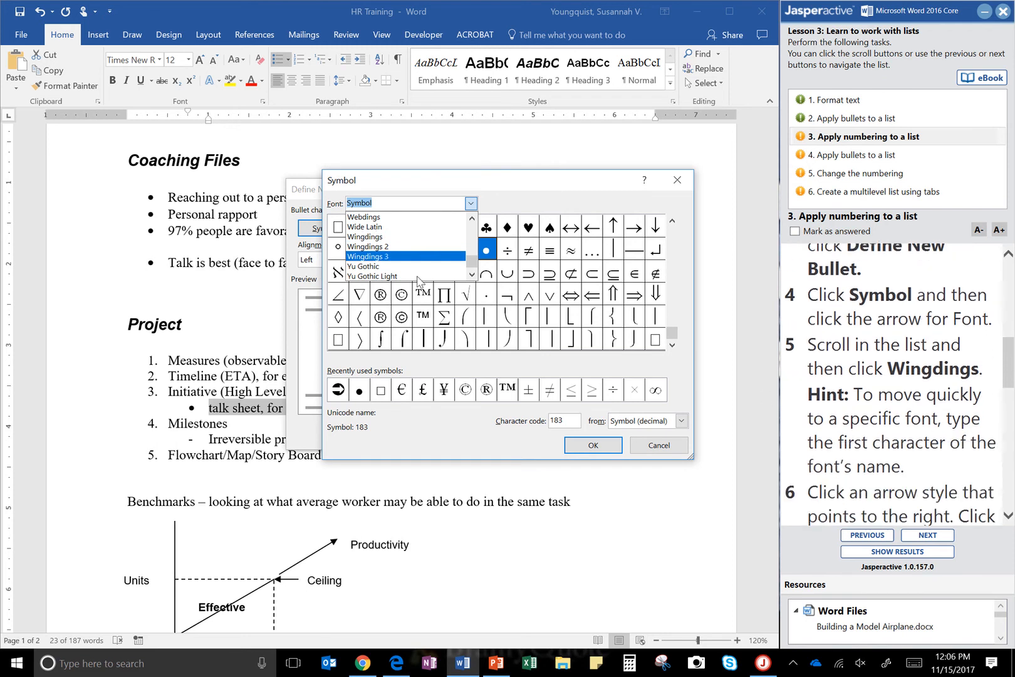
{"action": "scroll", "coordinate": [424, 250], "scroll_direction": "up", "scroll_amount": 5}
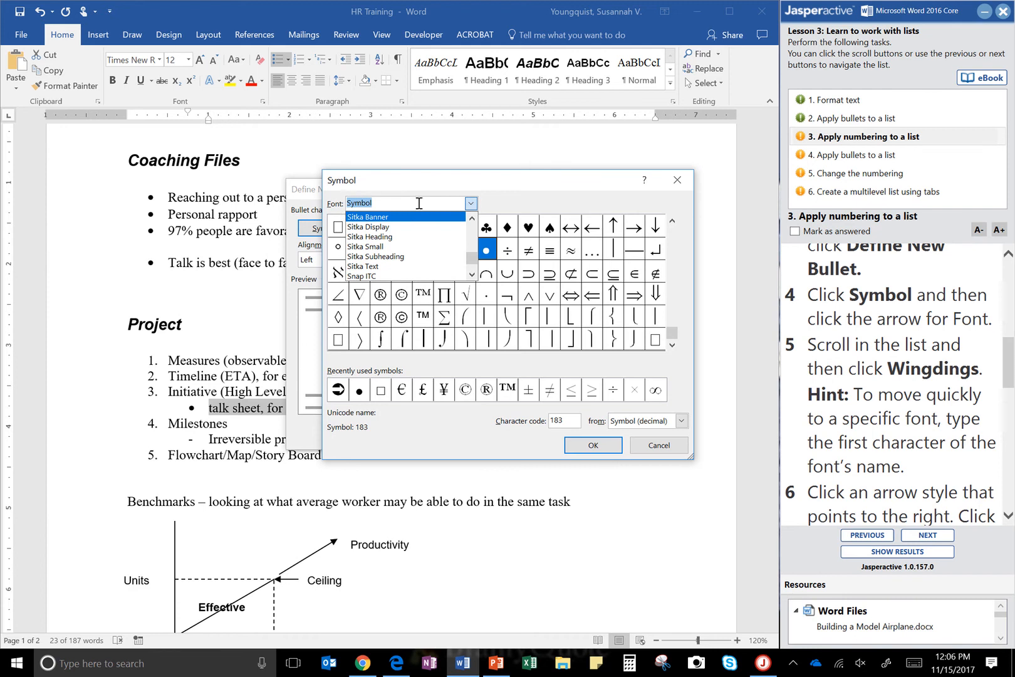
{"action": "type", "text": "W"}
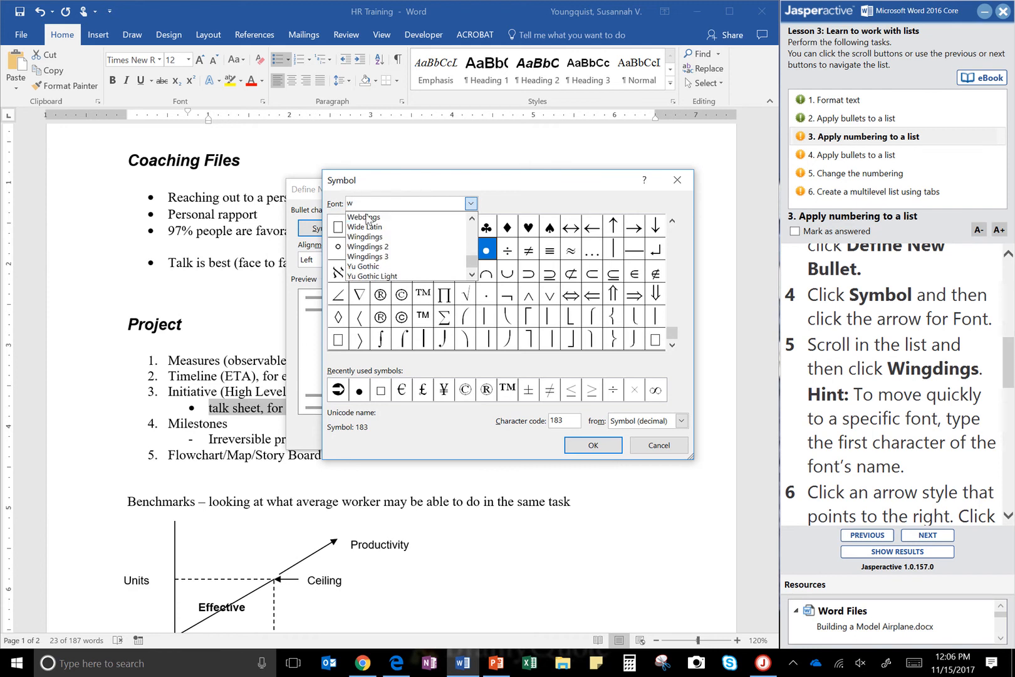
{"action": "type", "text": "i"}
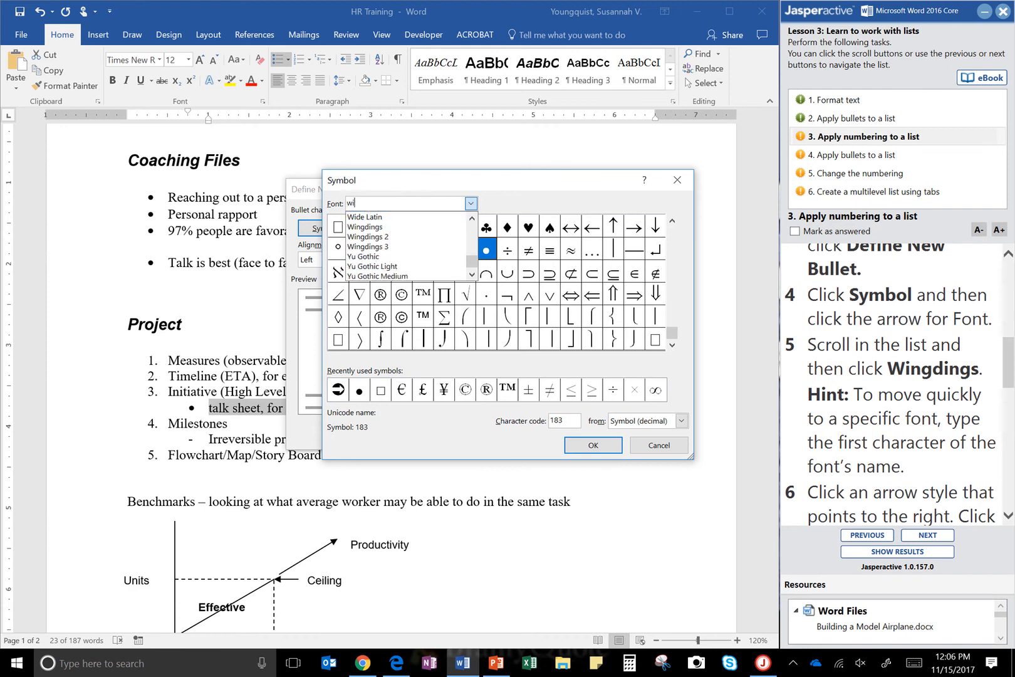
{"action": "type", "text": "n"}
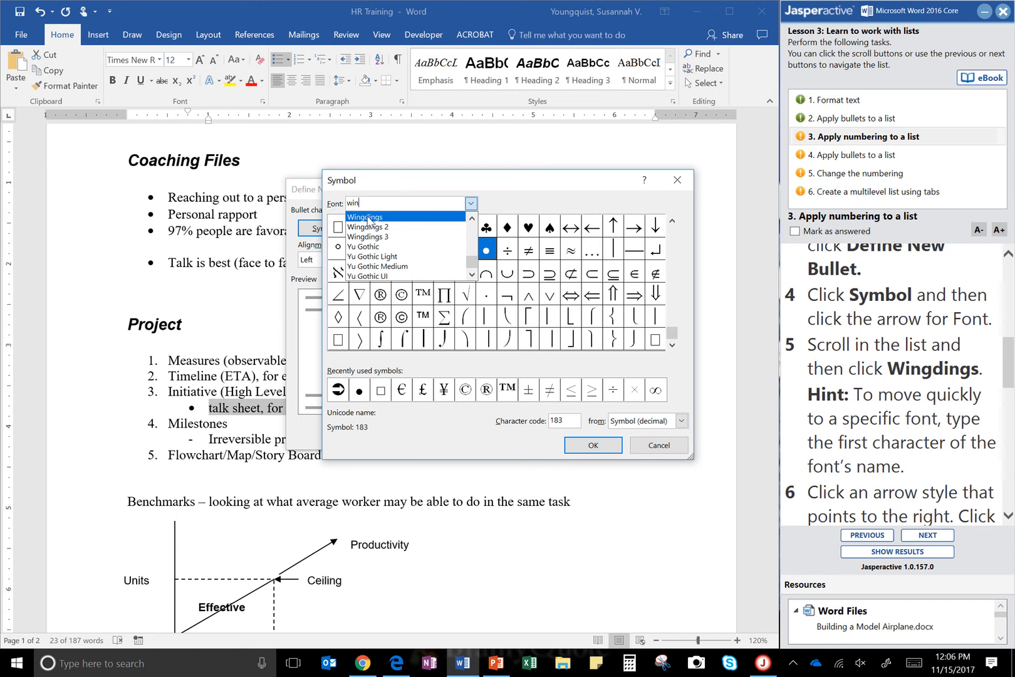
{"action": "left_click", "coordinate": [369, 218]}
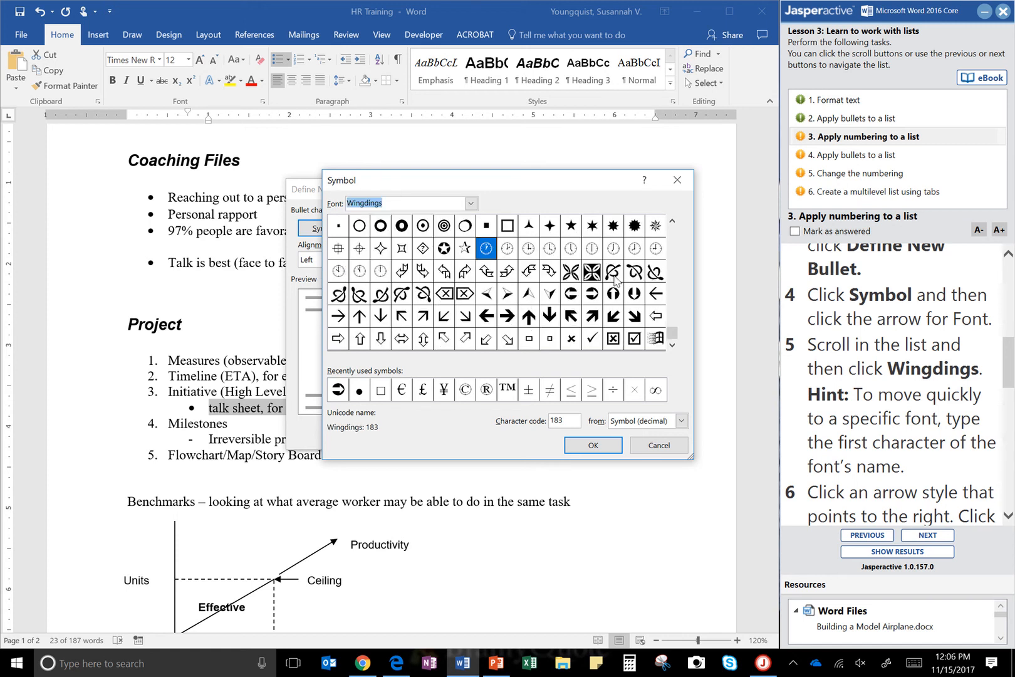
Choose the circled arrow that points right, character code 220, and apply it as the talk sheet line's bullet.
{"action": "scroll", "coordinate": [953, 398], "scroll_direction": "down", "scroll_amount": 3}
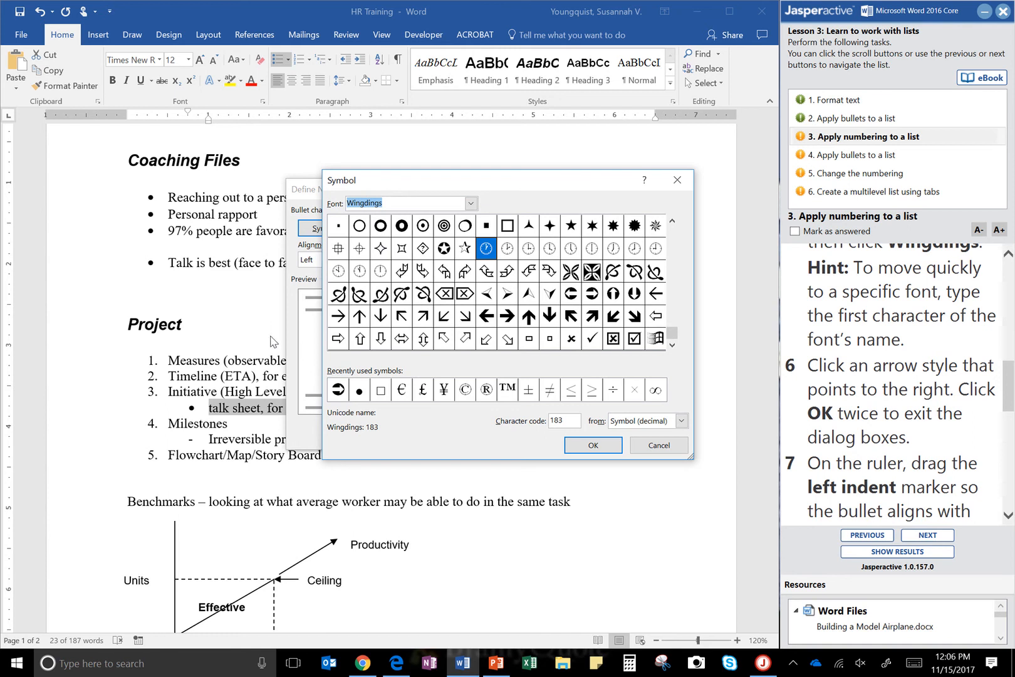
{"action": "left_click", "coordinate": [593, 295]}
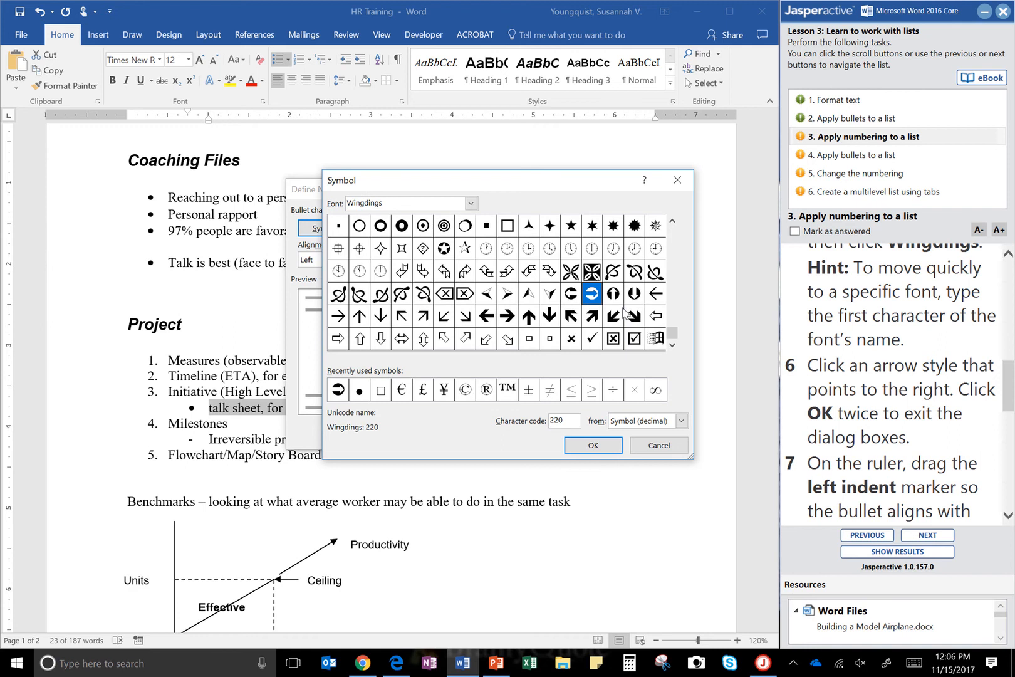
{"action": "left_click", "coordinate": [592, 446]}
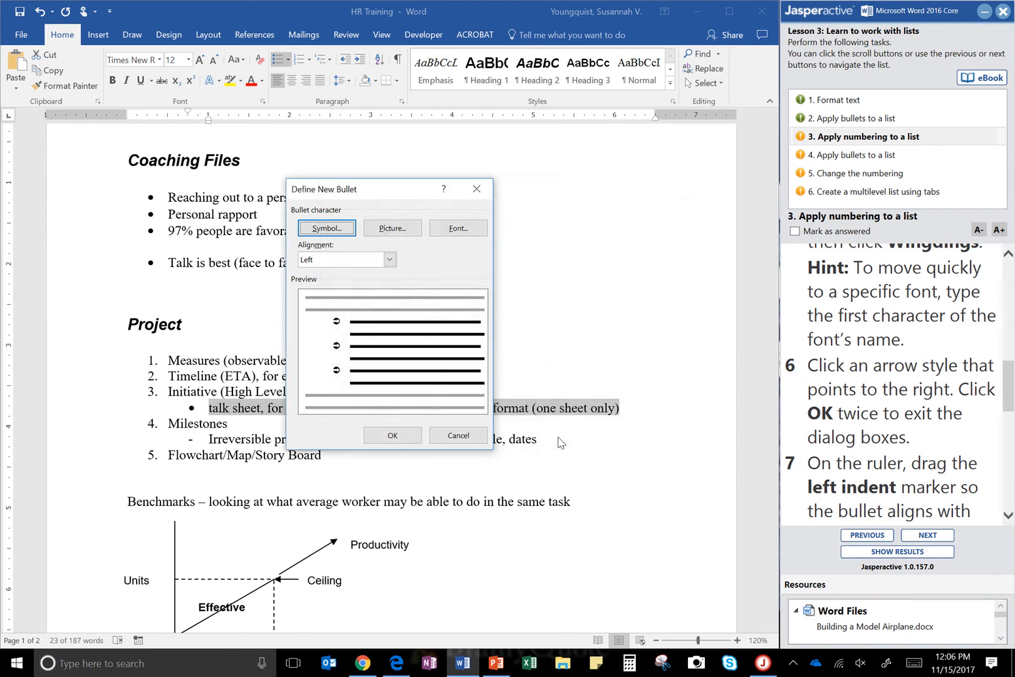
{"action": "left_click", "coordinate": [408, 442]}
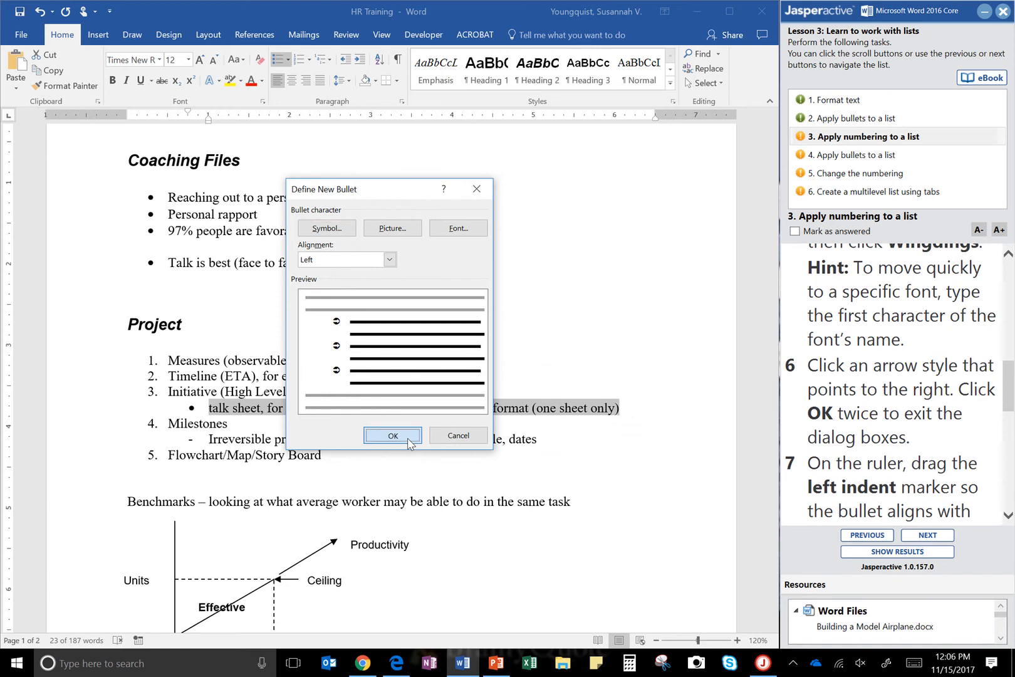
{"action": "left_click", "coordinate": [196, 411]}
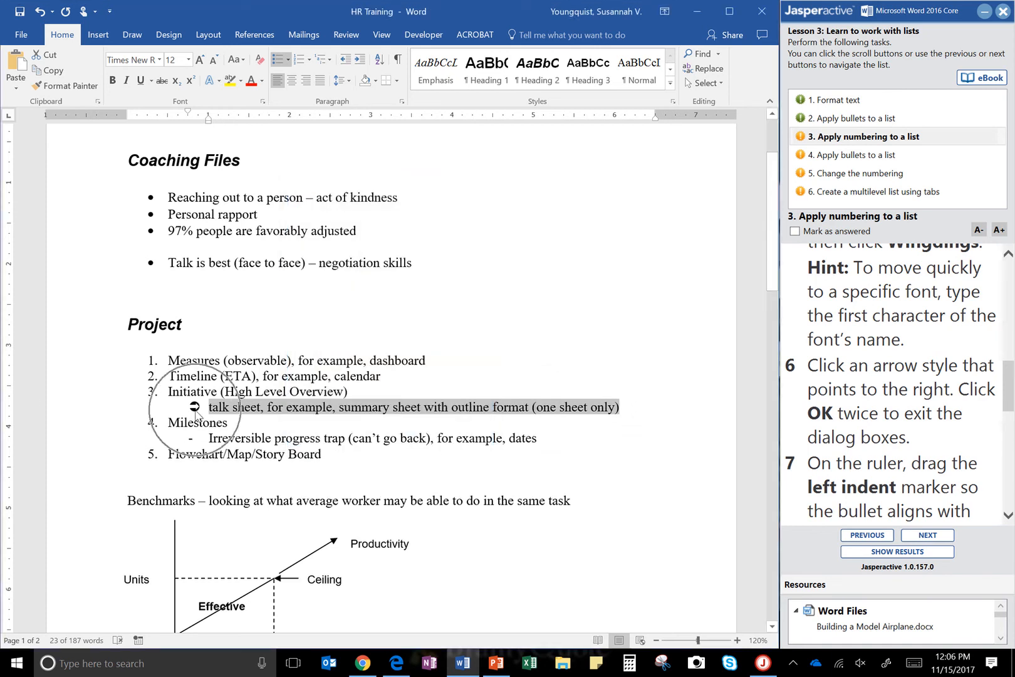
Read instruction 7 about the left indent marker, then hide the ruler and show it again.
{"action": "scroll", "coordinate": [915, 384], "scroll_direction": "down", "scroll_amount": 2}
{"action": "scroll", "coordinate": [915, 385], "scroll_direction": "down", "scroll_amount": 1}
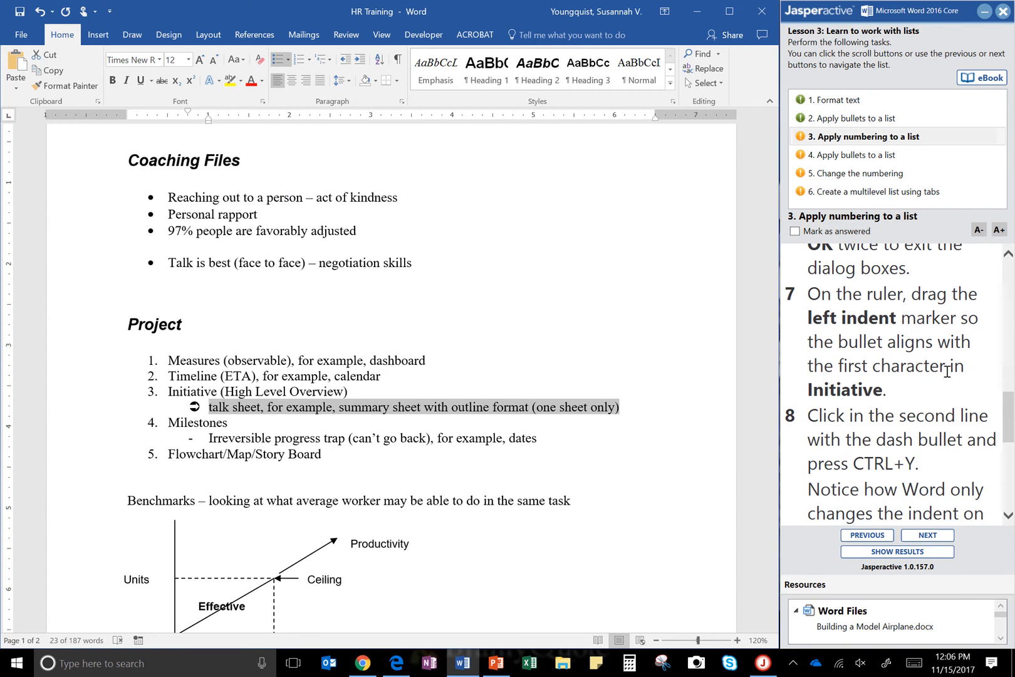
{"action": "scroll", "coordinate": [967, 380], "scroll_direction": "up", "scroll_amount": 1}
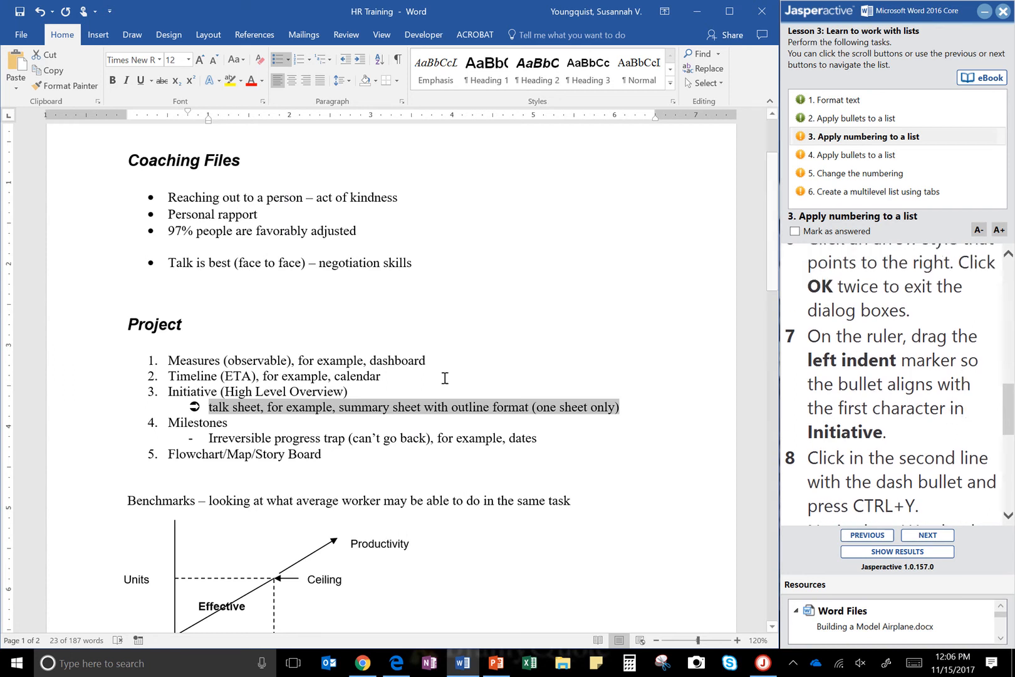
{"action": "key", "text": "ctrl"}
{"action": "key", "text": "ctrl"}
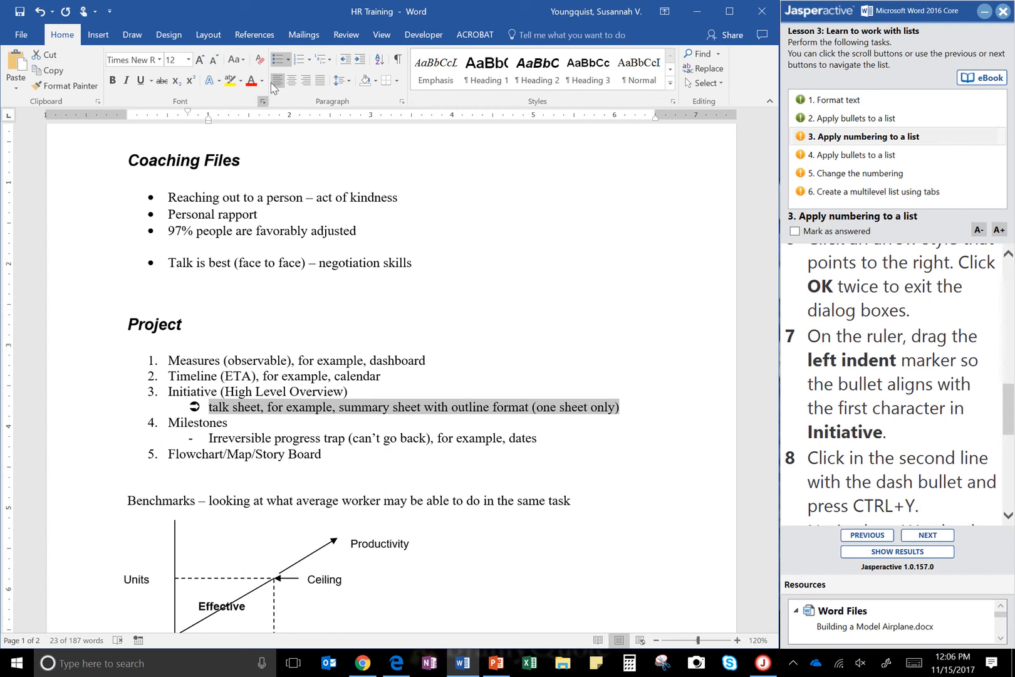
{"action": "left_click", "coordinate": [383, 36]}
{"action": "key", "text": "ctrl"}
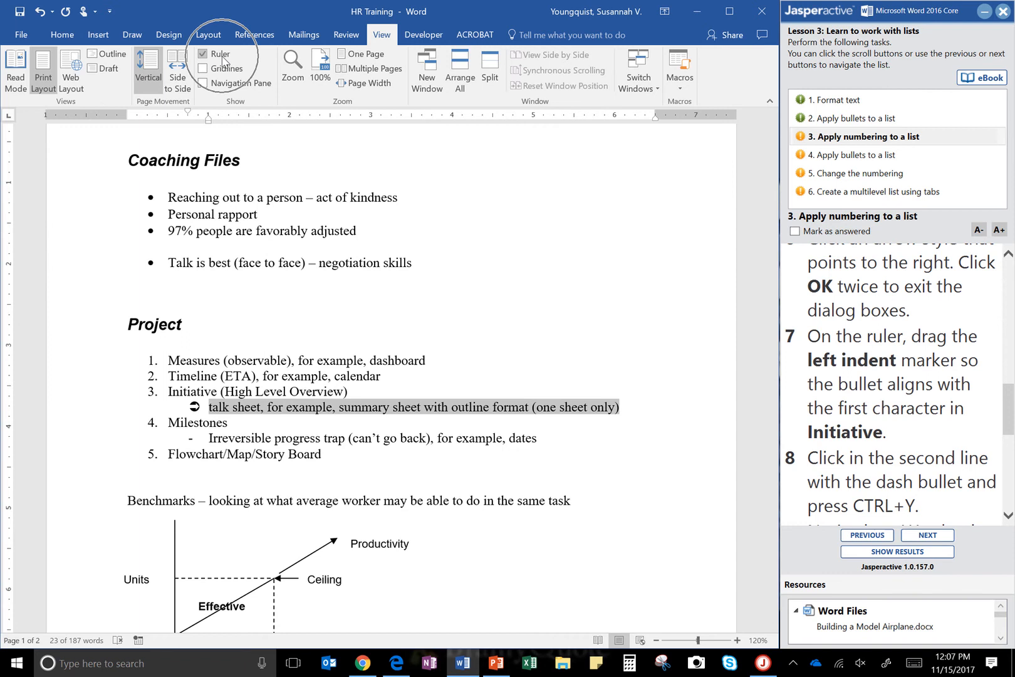
{"action": "left_click", "coordinate": [223, 58]}
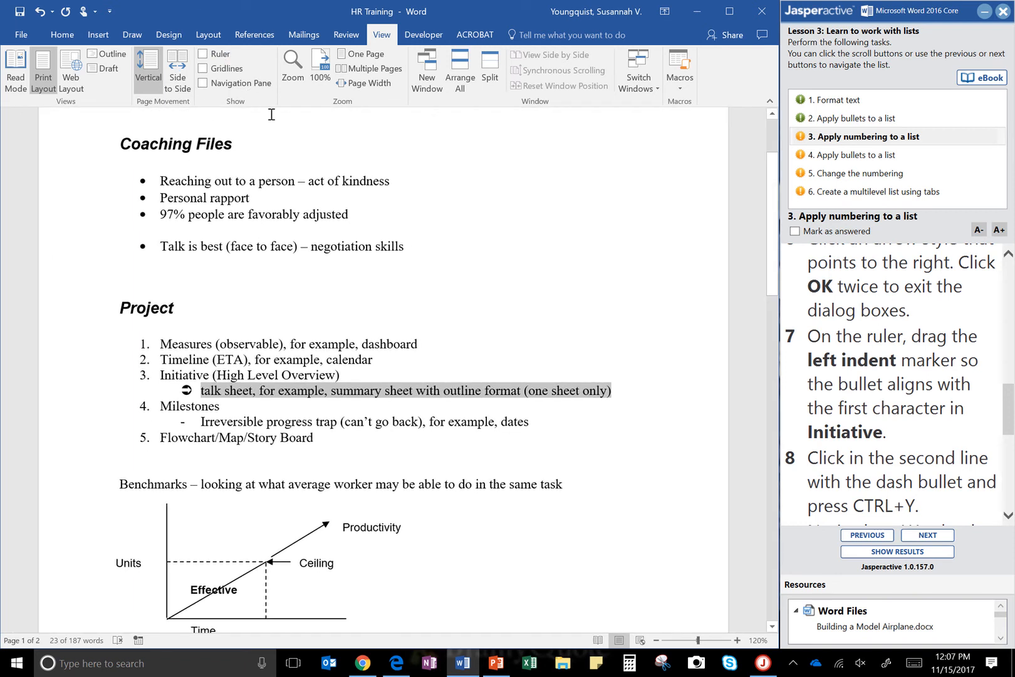
{"action": "left_click", "coordinate": [202, 54]}
{"action": "key", "text": "ctrl"}
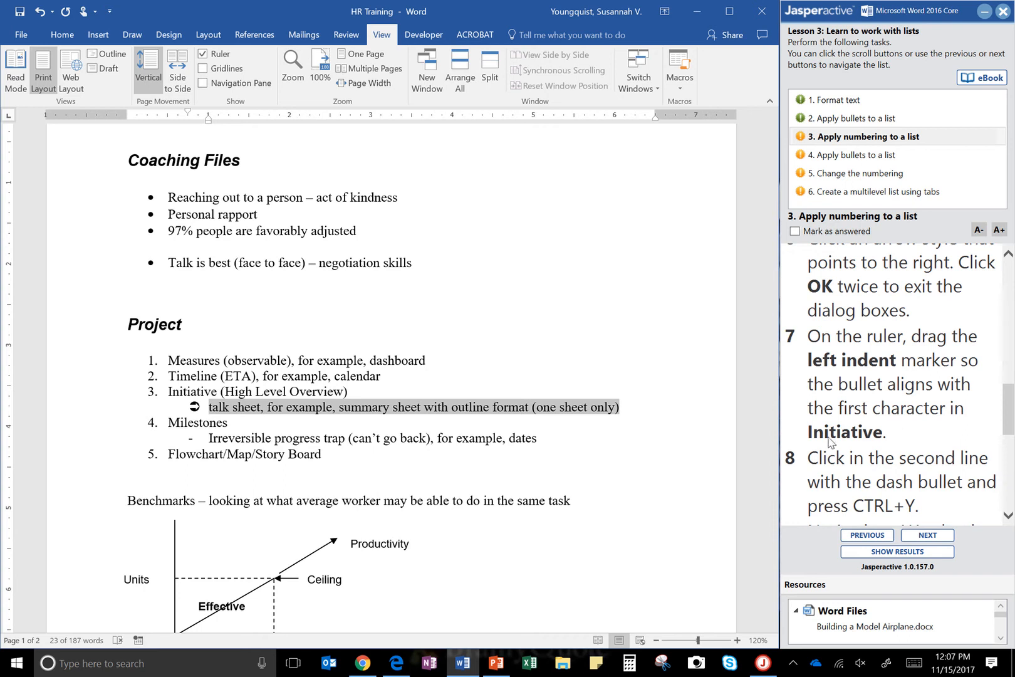
Move the talk sheet line's left indent to about 0.75 inch so its arrow bullet aligns with the first character of Initiative.
{"action": "key", "text": "ctrl"}
{"action": "key", "text": "ctrl"}
{"action": "key", "text": "ctrl"}
{"action": "left_click_drag", "start_coordinate": [207, 123], "coordinate": [188, 122]}
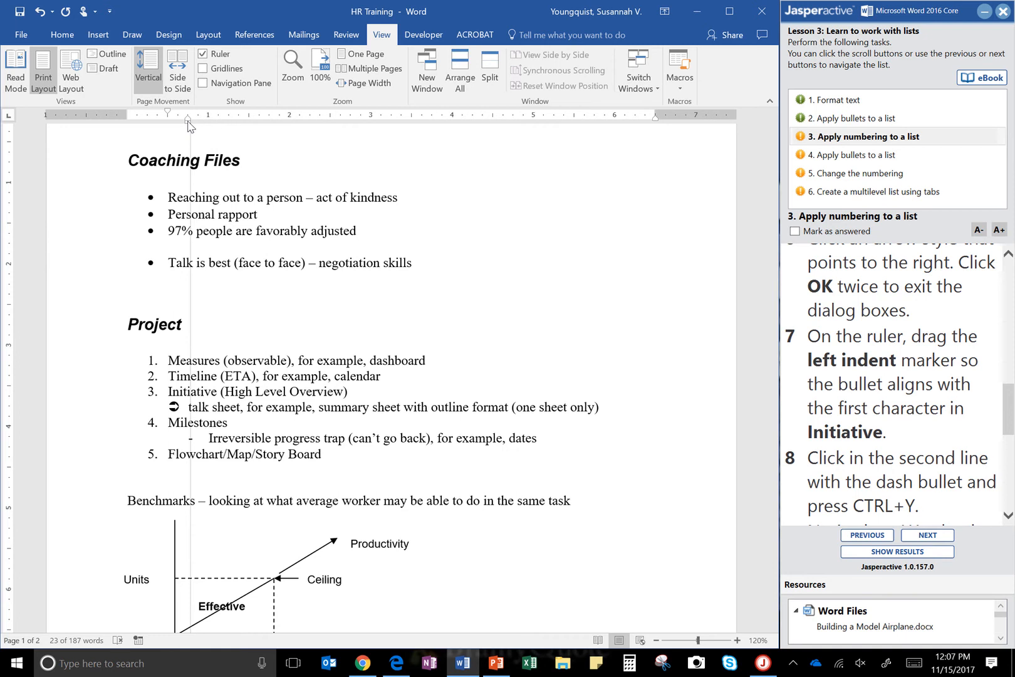
{"action": "left_click_drag", "start_coordinate": [188, 123], "coordinate": [188, 124]}
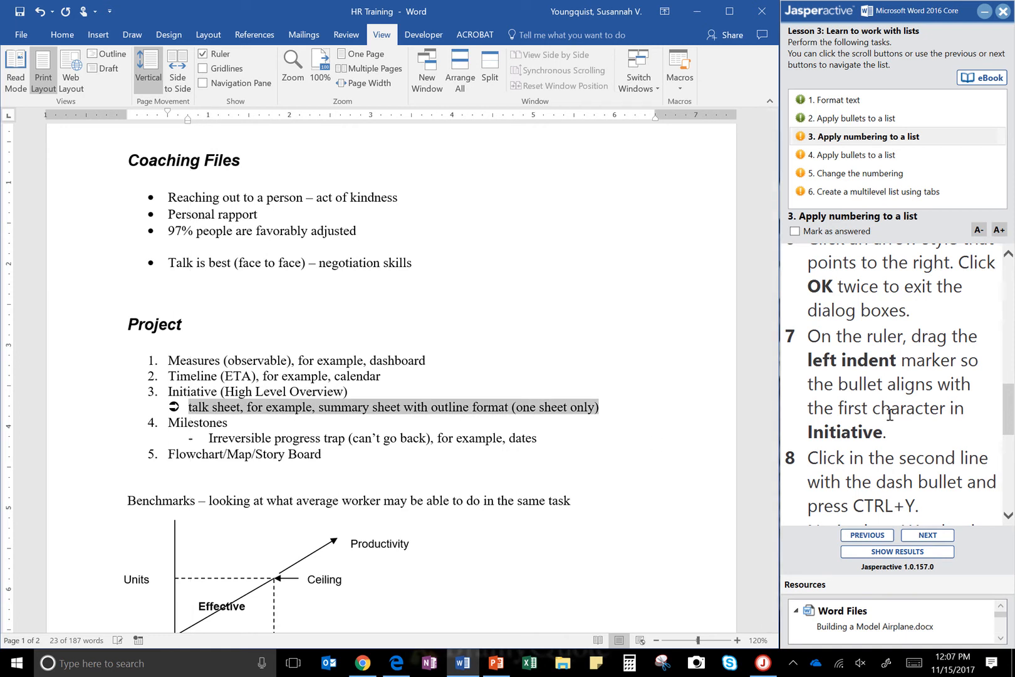
Repeat the last indent change on the dash-bulleted line Irreversible progress trap under Milestones.
{"action": "scroll", "coordinate": [888, 415], "scroll_direction": "down", "scroll_amount": 3}
{"action": "scroll", "coordinate": [889, 416], "scroll_direction": "up", "scroll_amount": 1}
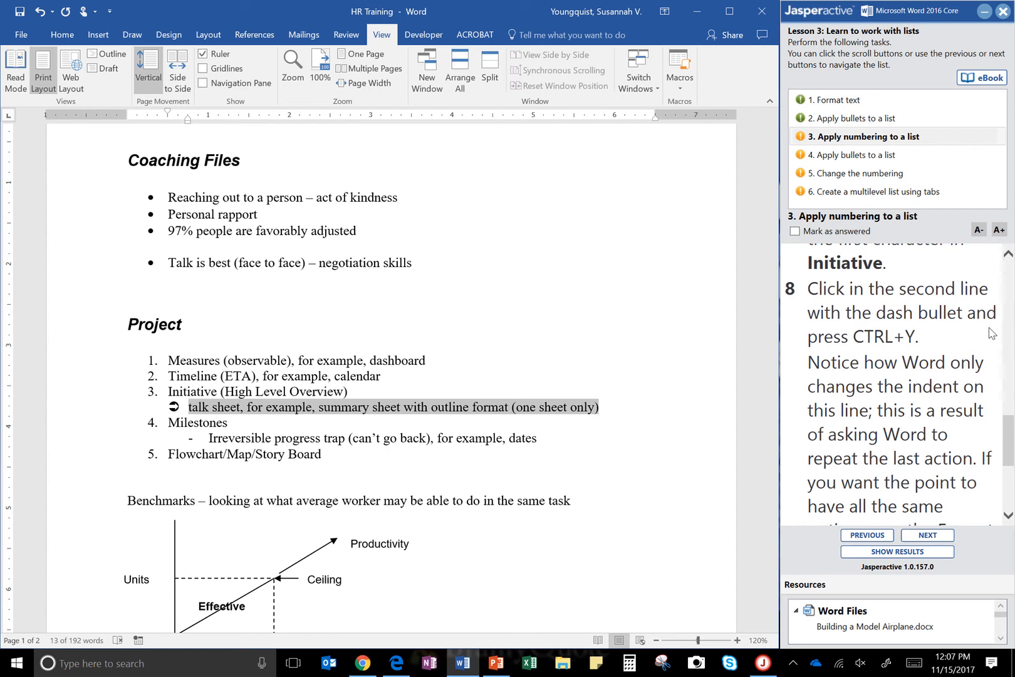
{"action": "left_click", "coordinate": [211, 442]}
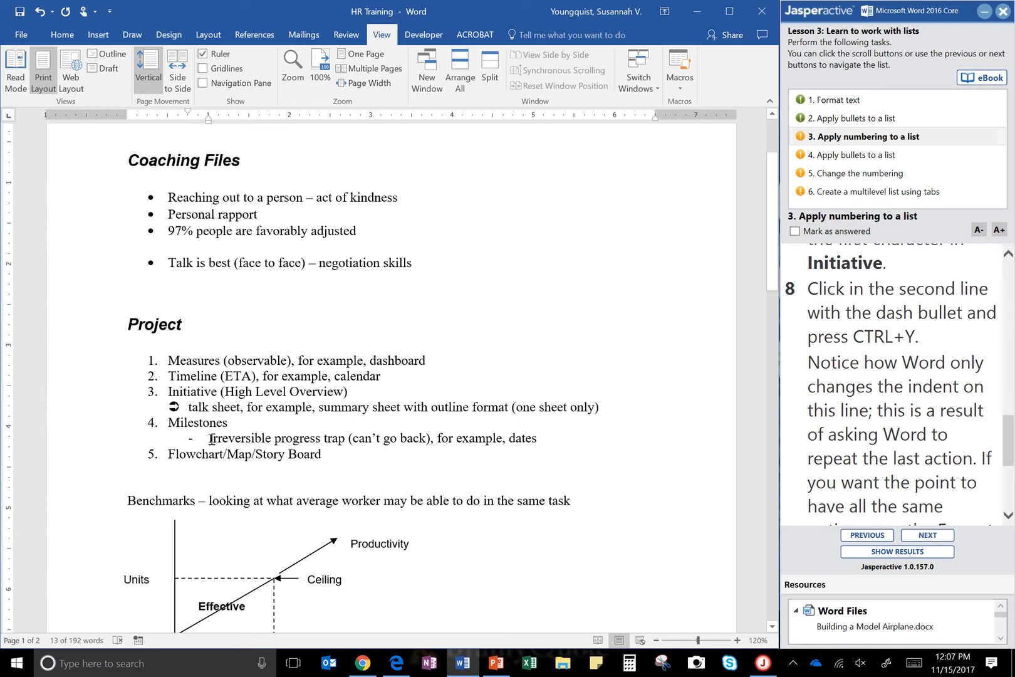
{"action": "key", "text": "ctrl+y"}
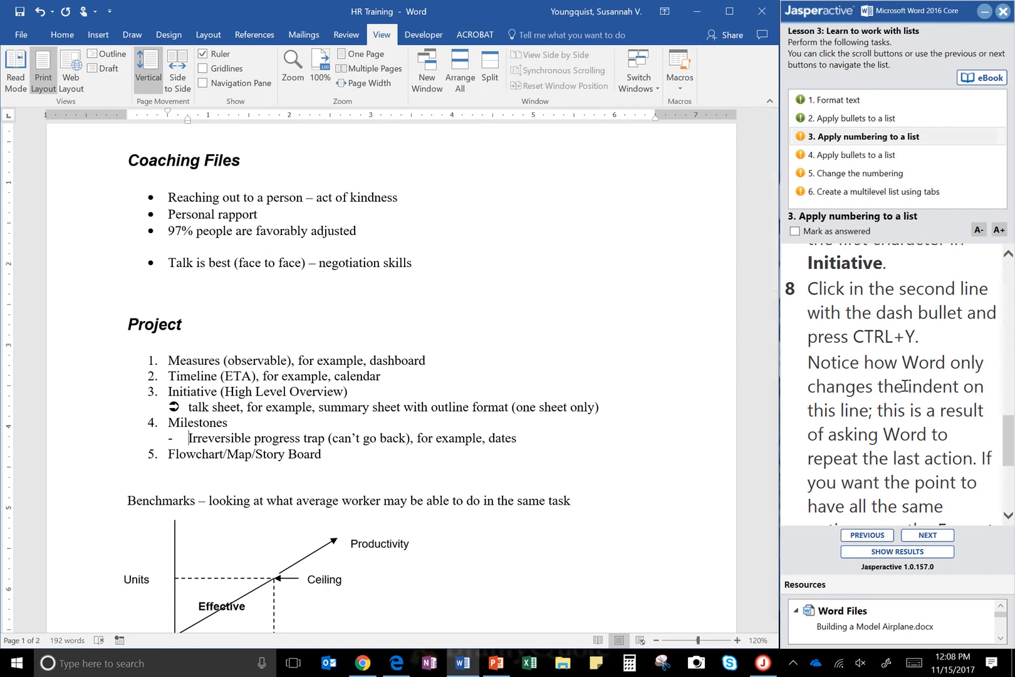
Copy the talk sheet line's arrow bullet formatting to the Irreversible progress trap line with Format Painter.
{"action": "scroll", "coordinate": [907, 386], "scroll_direction": "down", "scroll_amount": 1}
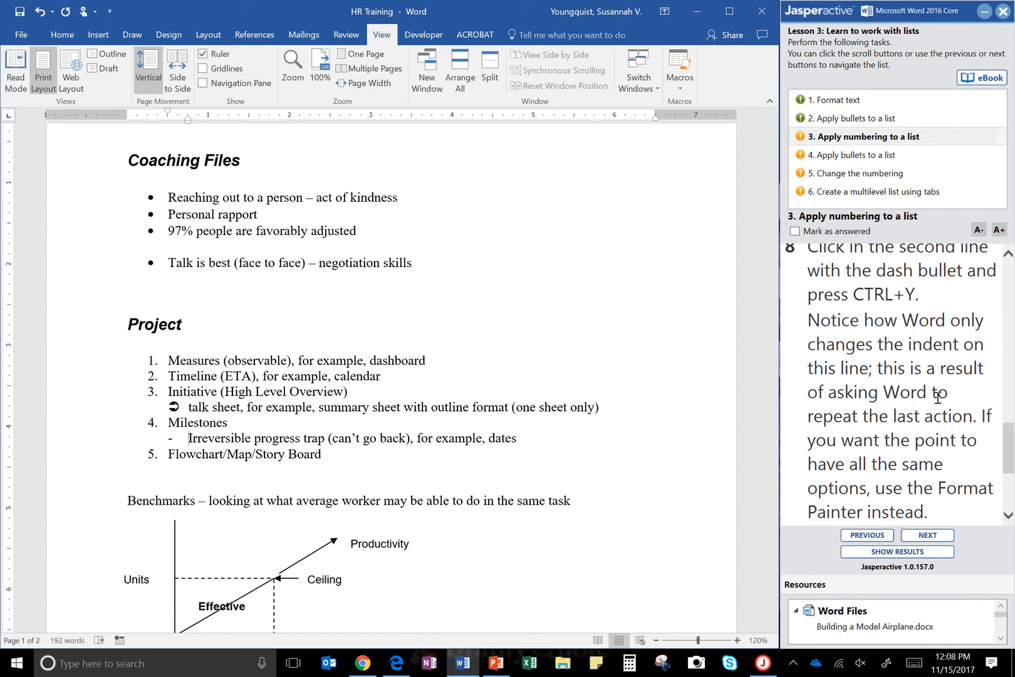
{"action": "scroll", "coordinate": [964, 446], "scroll_direction": "down", "scroll_amount": 1}
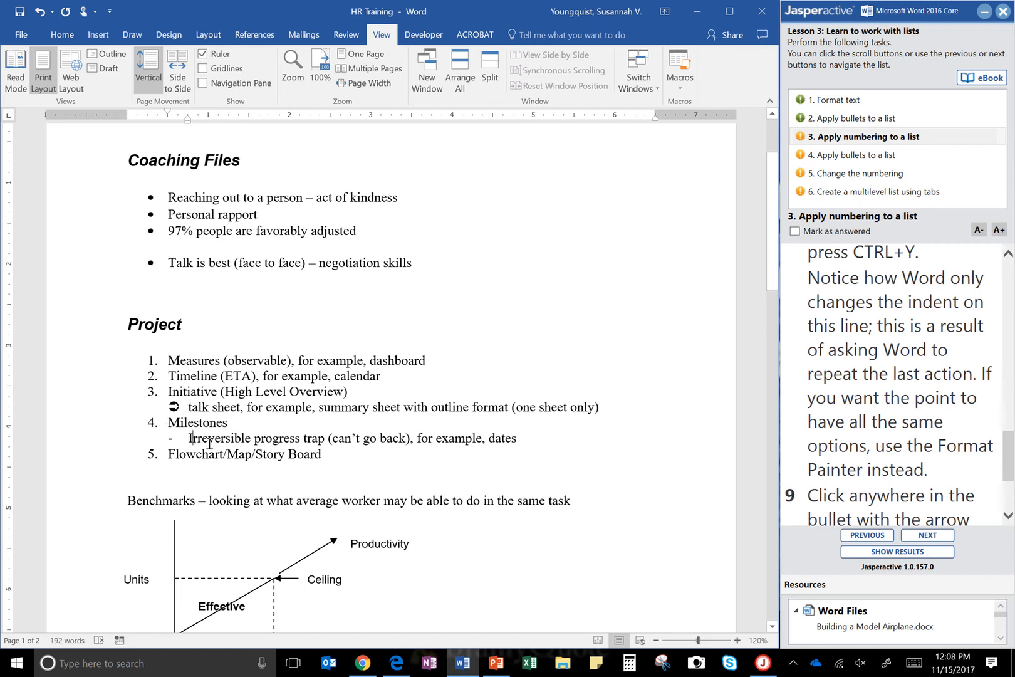
{"action": "scroll", "coordinate": [923, 436], "scroll_direction": "down", "scroll_amount": 2}
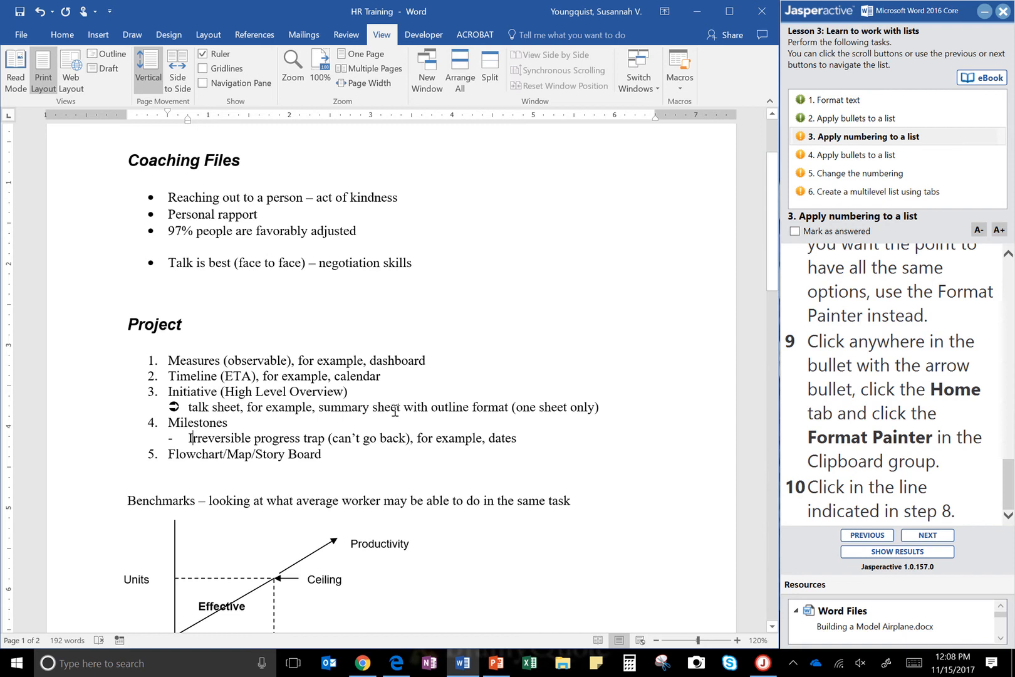
{"action": "left_click", "coordinate": [196, 408]}
{"action": "left_click", "coordinate": [54, 38]}
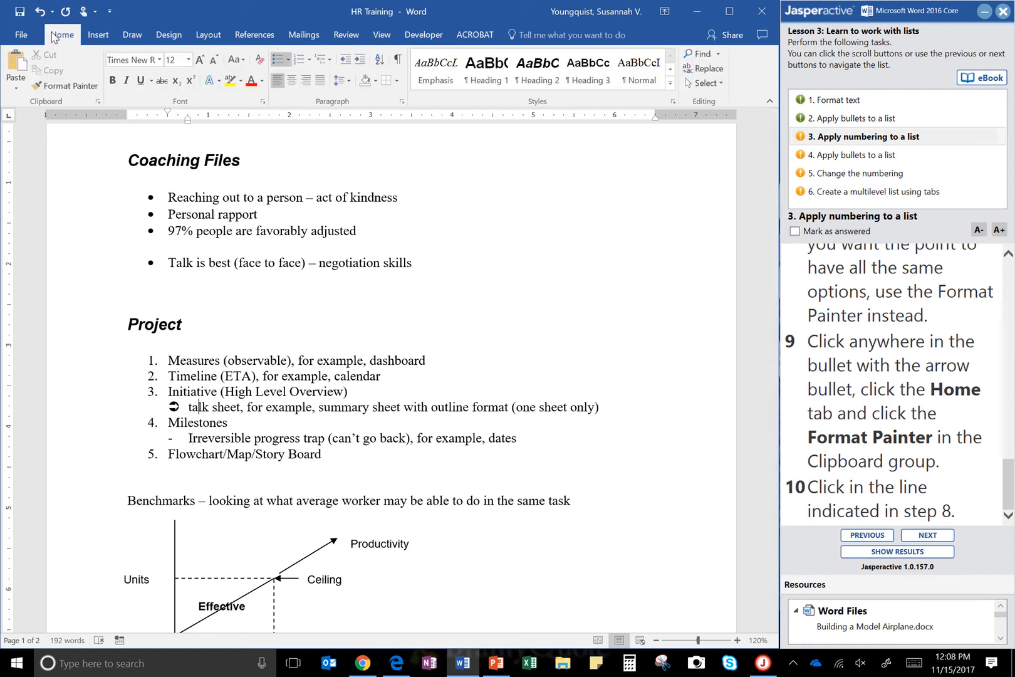
{"action": "left_click", "coordinate": [63, 90]}
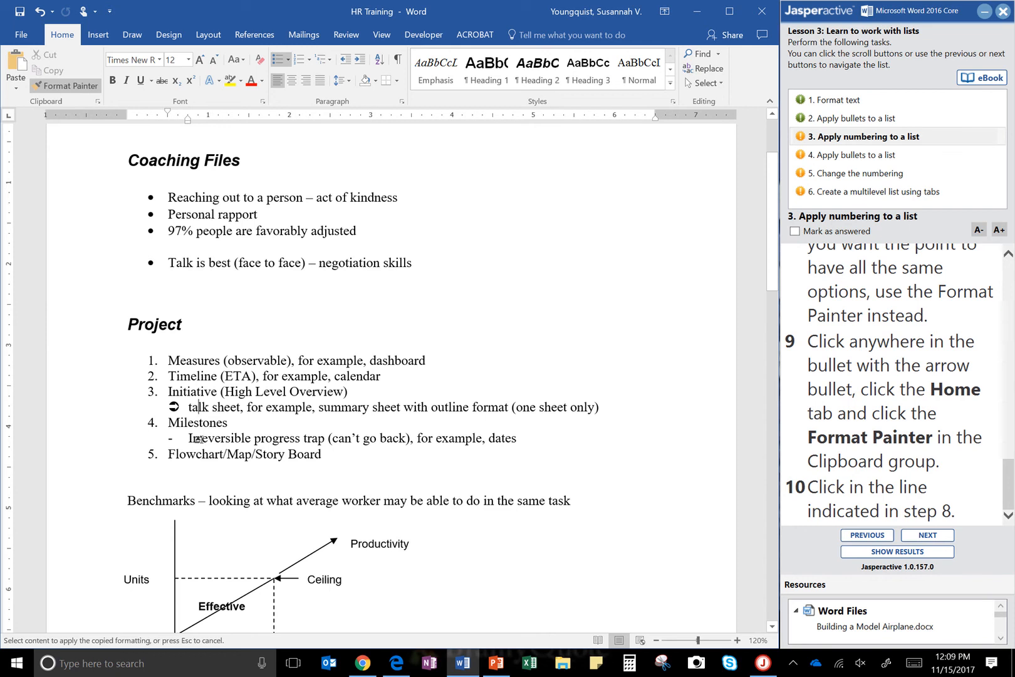
{"action": "left_click", "coordinate": [197, 439]}
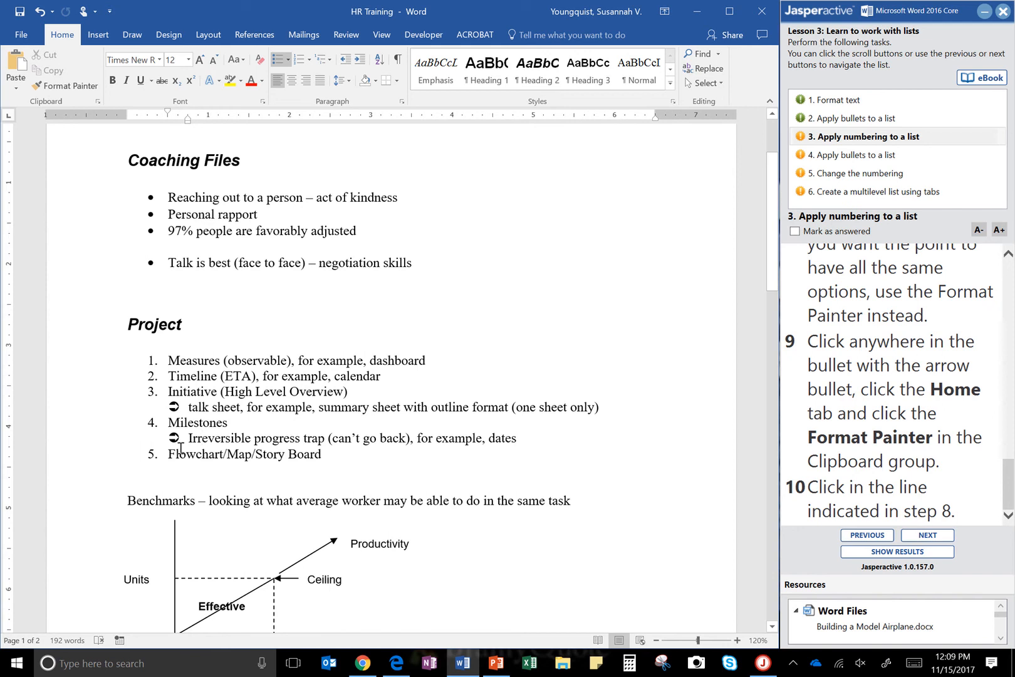
Mark task 3, Apply numbering to a list, as answered and open task 4.
{"action": "left_click", "coordinate": [795, 231]}
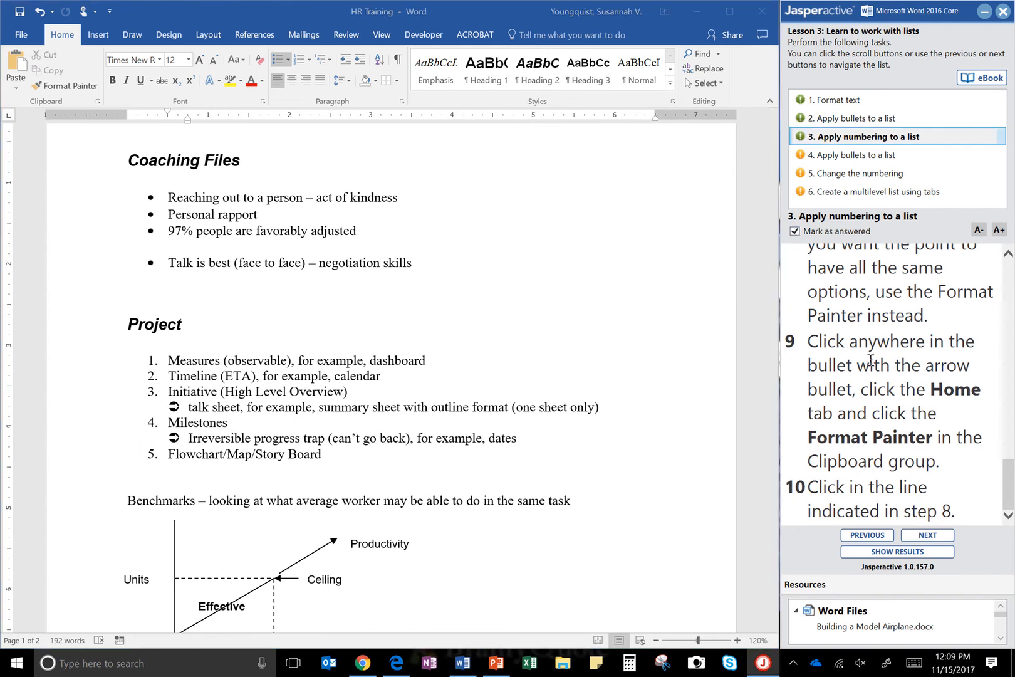
{"action": "left_click", "coordinate": [927, 536]}
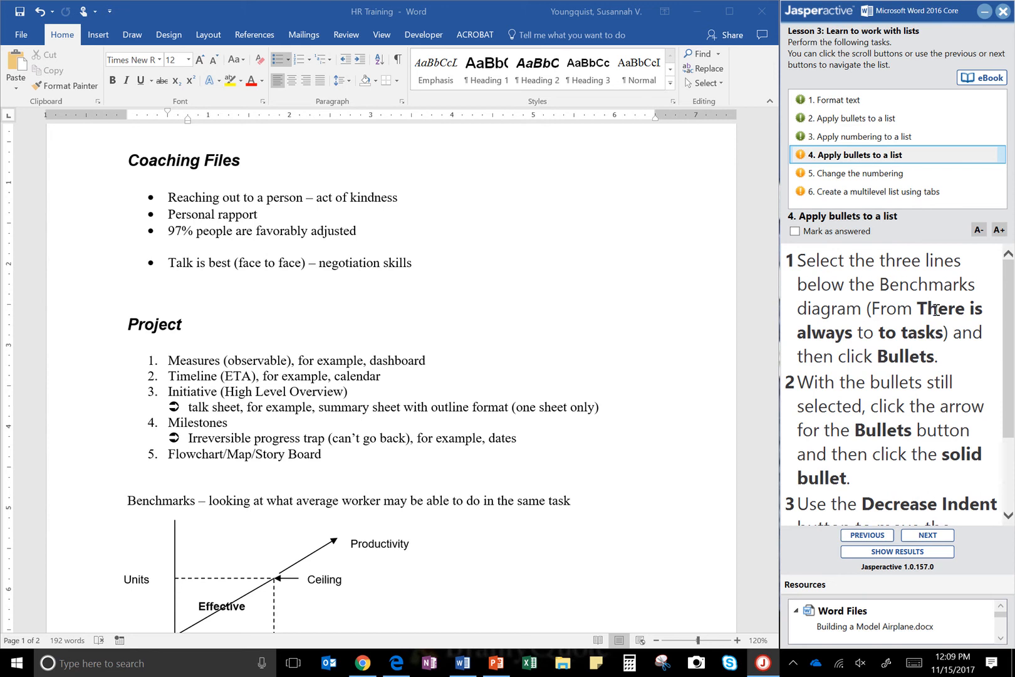
Turn the three lines below the Benchmarks diagram into a bulleted list and change its bullets to the solid bullet.
{"action": "scroll", "coordinate": [188, 288], "scroll_direction": "down", "scroll_amount": 6}
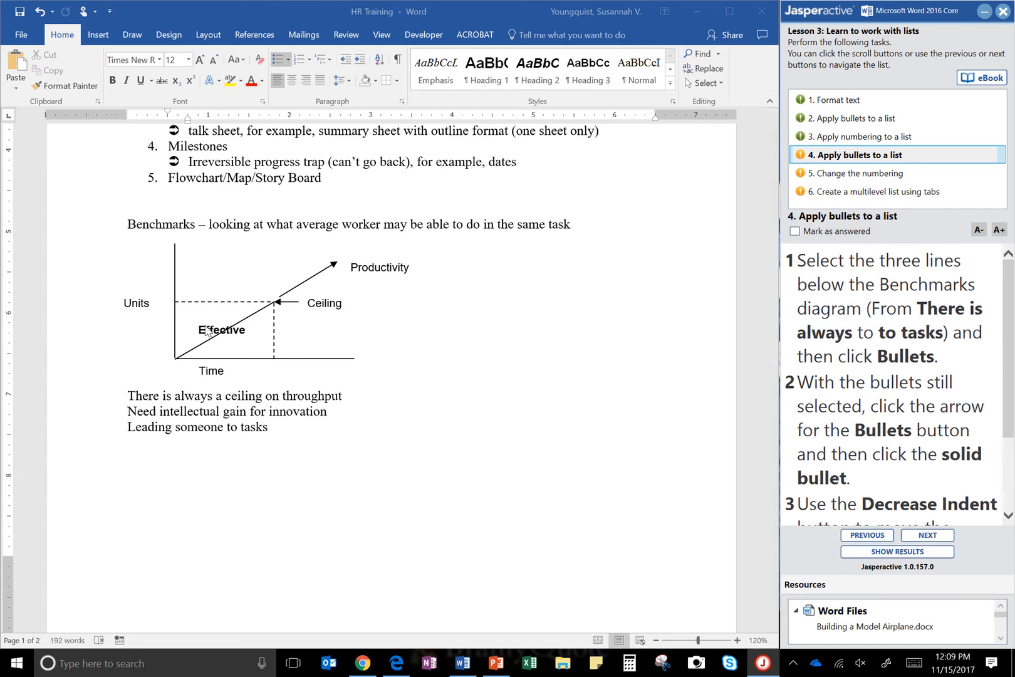
{"action": "left_click", "coordinate": [132, 399]}
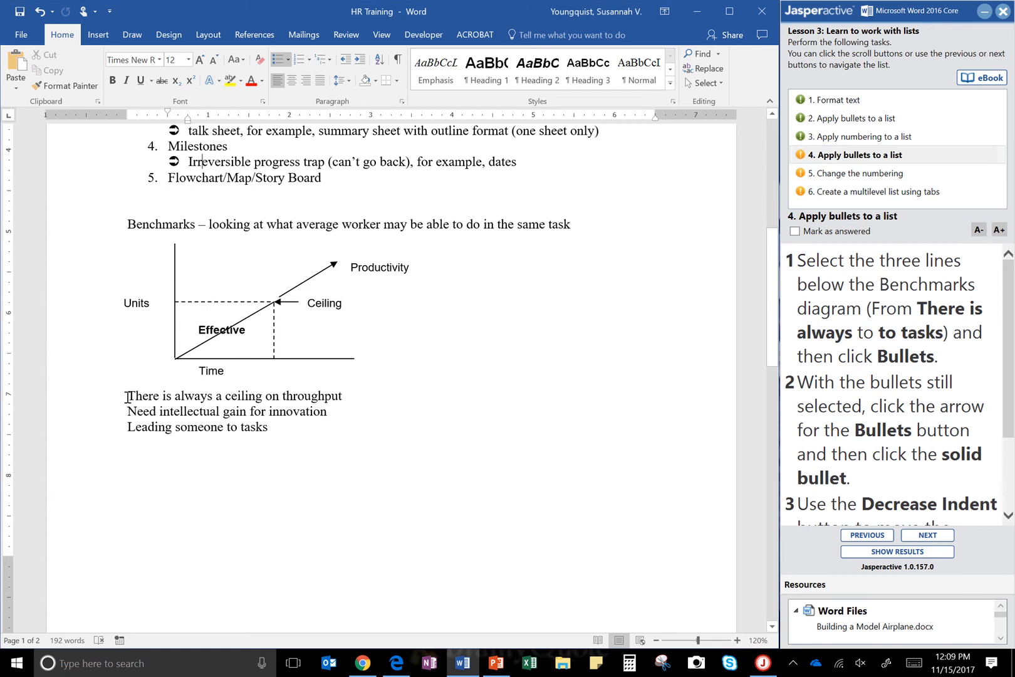
{"action": "left_click", "coordinate": [128, 396]}
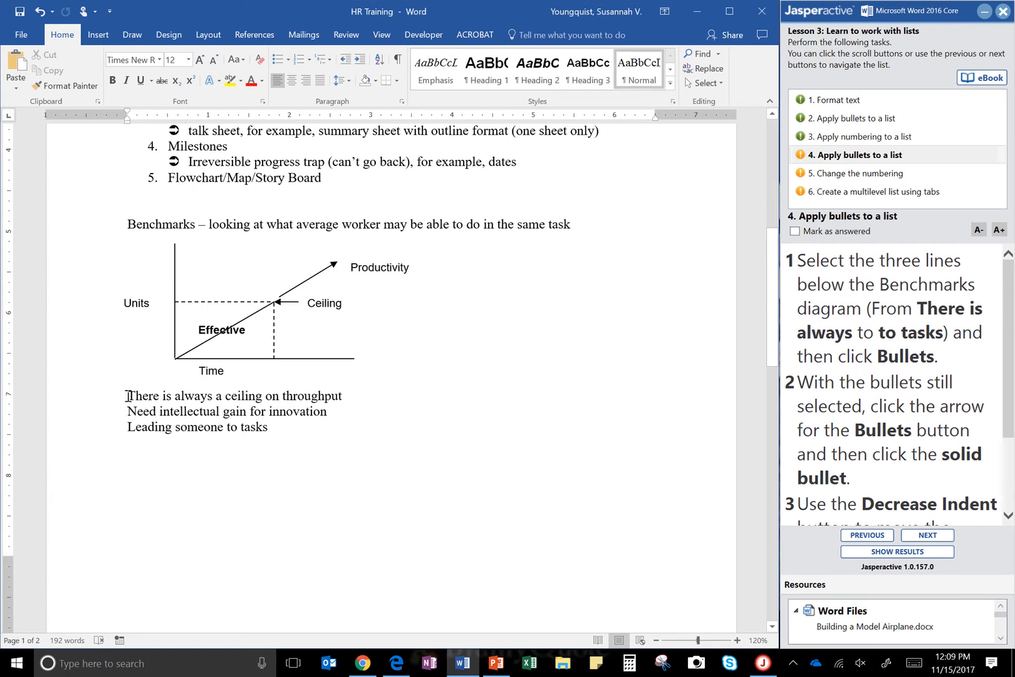
{"action": "left_click_drag", "start_coordinate": [128, 397], "coordinate": [267, 432]}
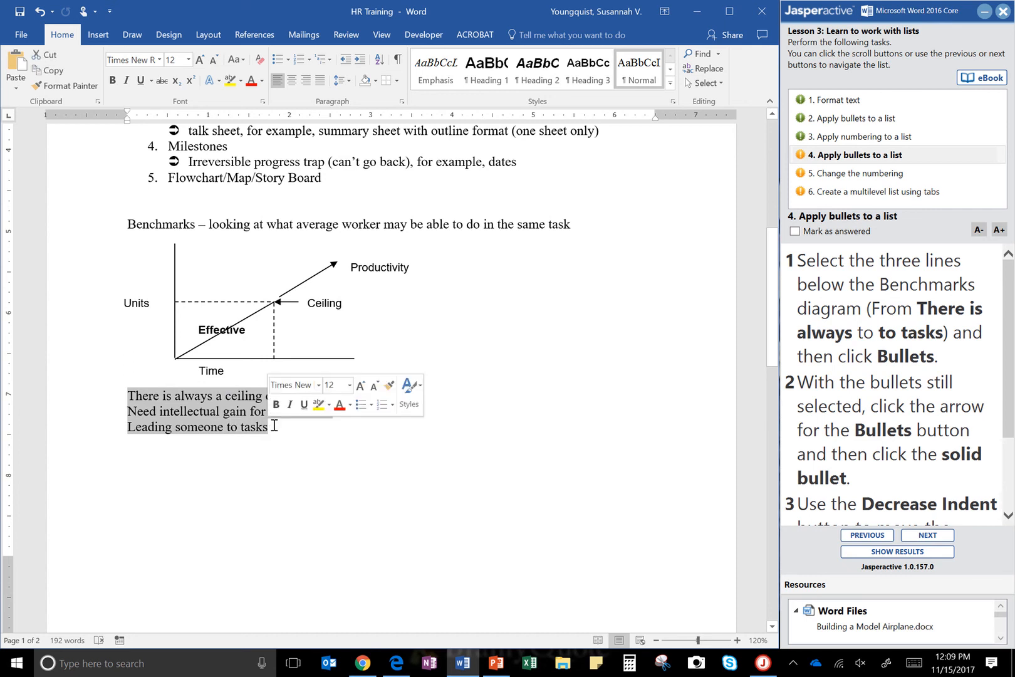
{"action": "left_click", "coordinate": [276, 59]}
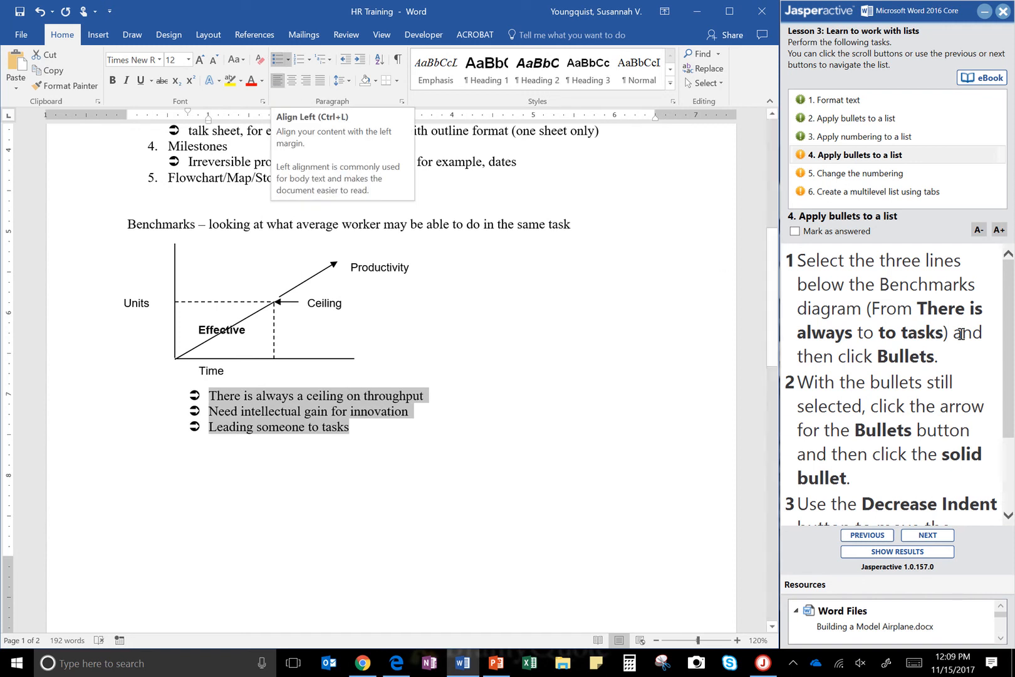
{"action": "scroll", "coordinate": [970, 346], "scroll_direction": "down", "scroll_amount": 2}
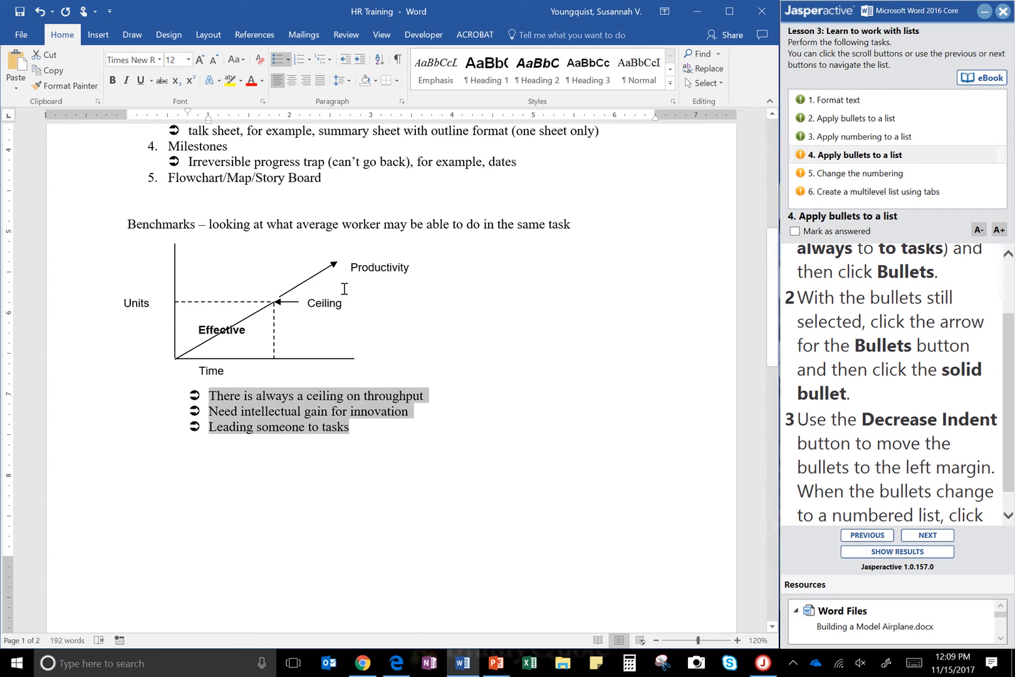
{"action": "left_click", "coordinate": [290, 59]}
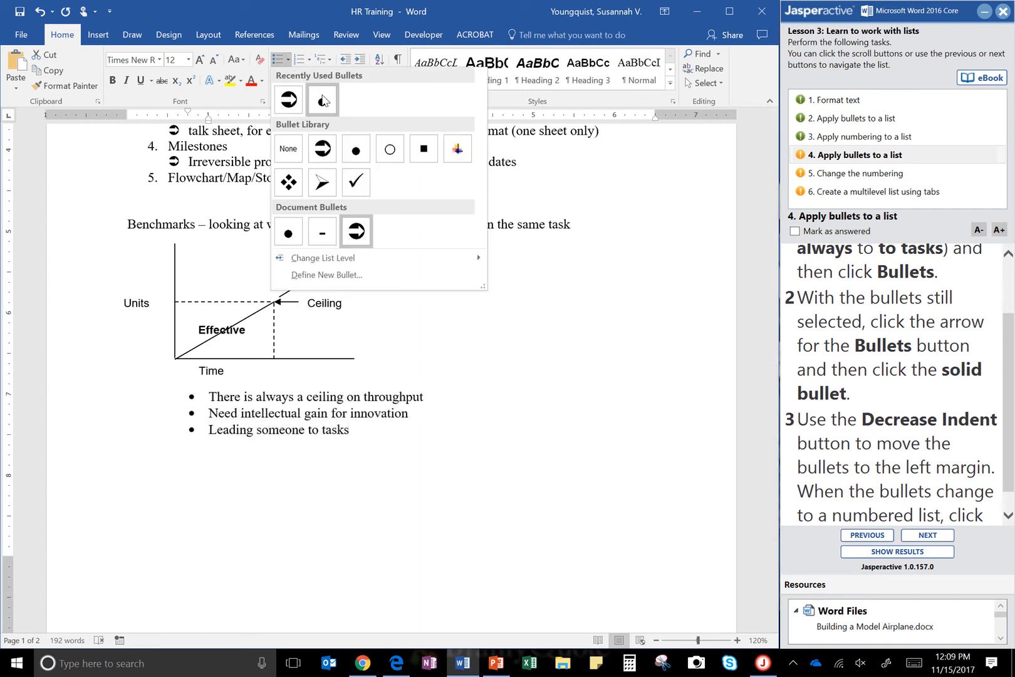
{"action": "left_click", "coordinate": [322, 101]}
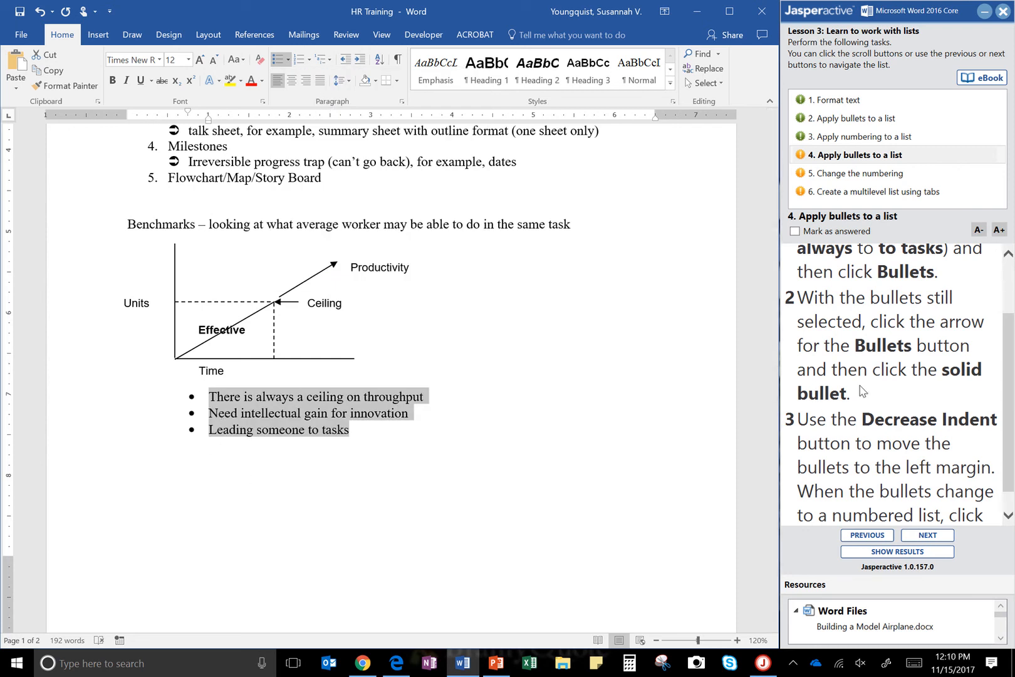
Decrease the indent of the three-line list below the Benchmarks diagram by one level and reapply bullets to it.
{"action": "scroll", "coordinate": [120, 182], "scroll_direction": "down", "scroll_amount": 1}
{"action": "scroll", "coordinate": [227, 389], "scroll_direction": "up", "scroll_amount": 2}
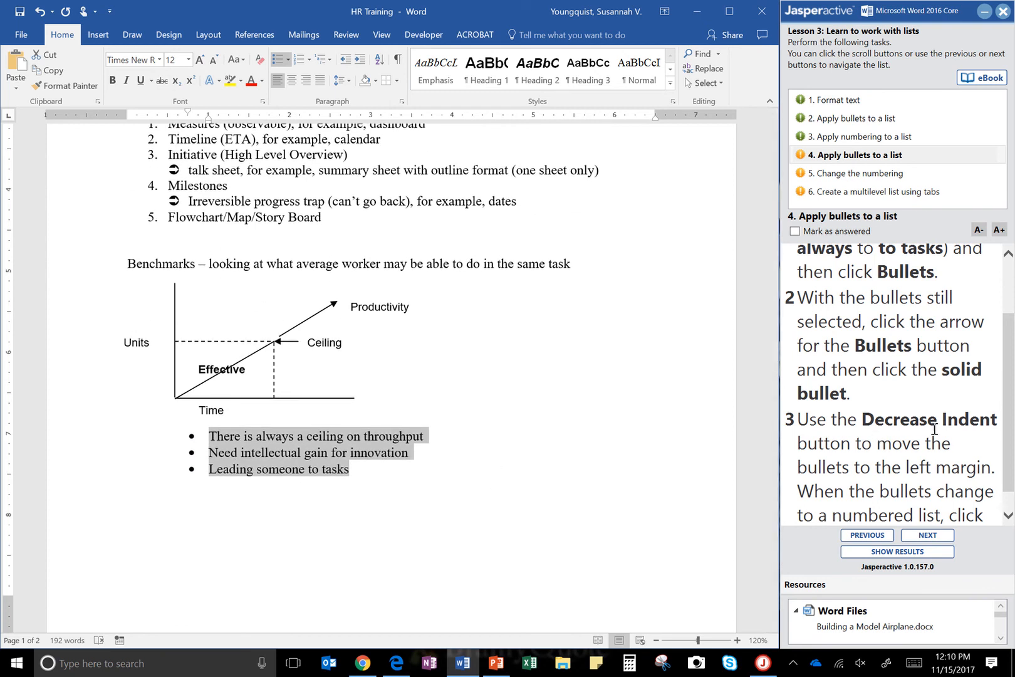
{"action": "left_click", "coordinate": [345, 65]}
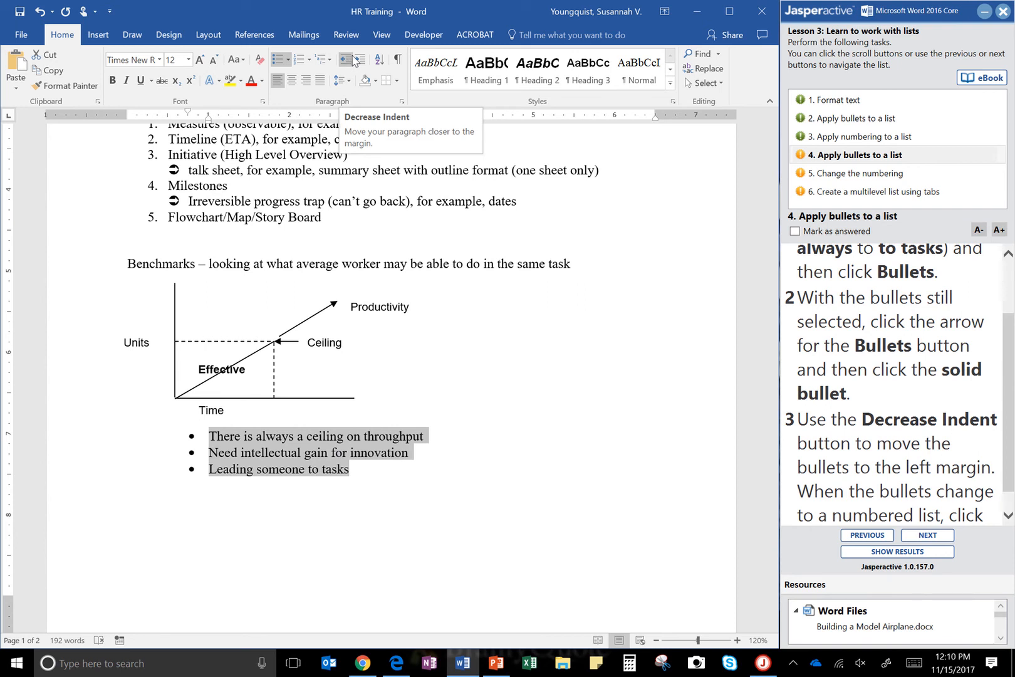
{"action": "scroll", "coordinate": [836, 317], "scroll_direction": "down", "scroll_amount": 1}
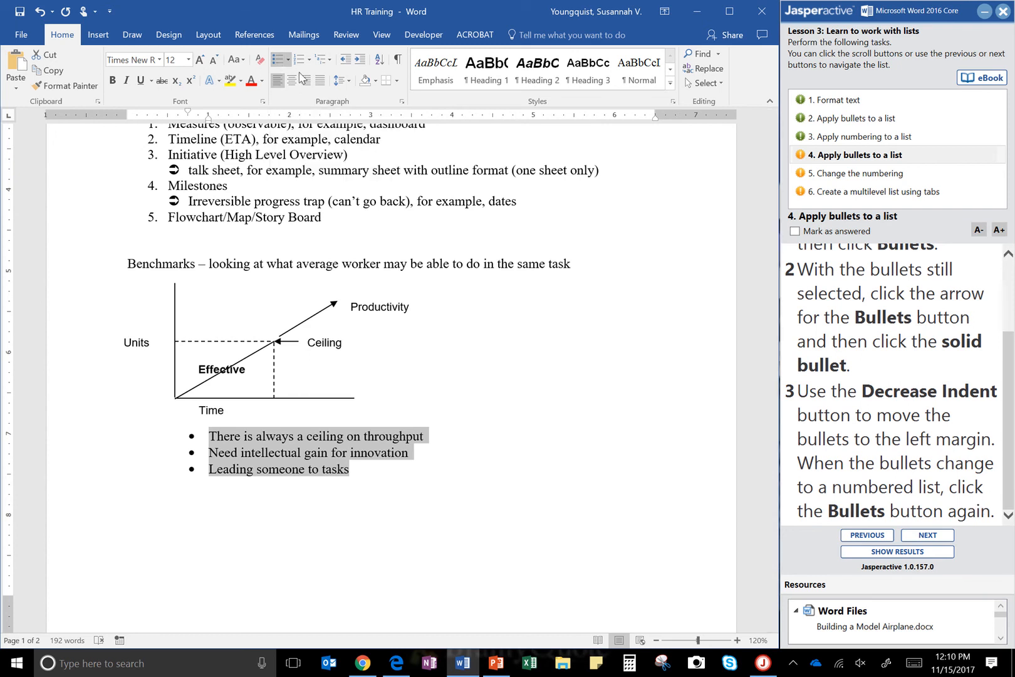
{"action": "left_click", "coordinate": [345, 61]}
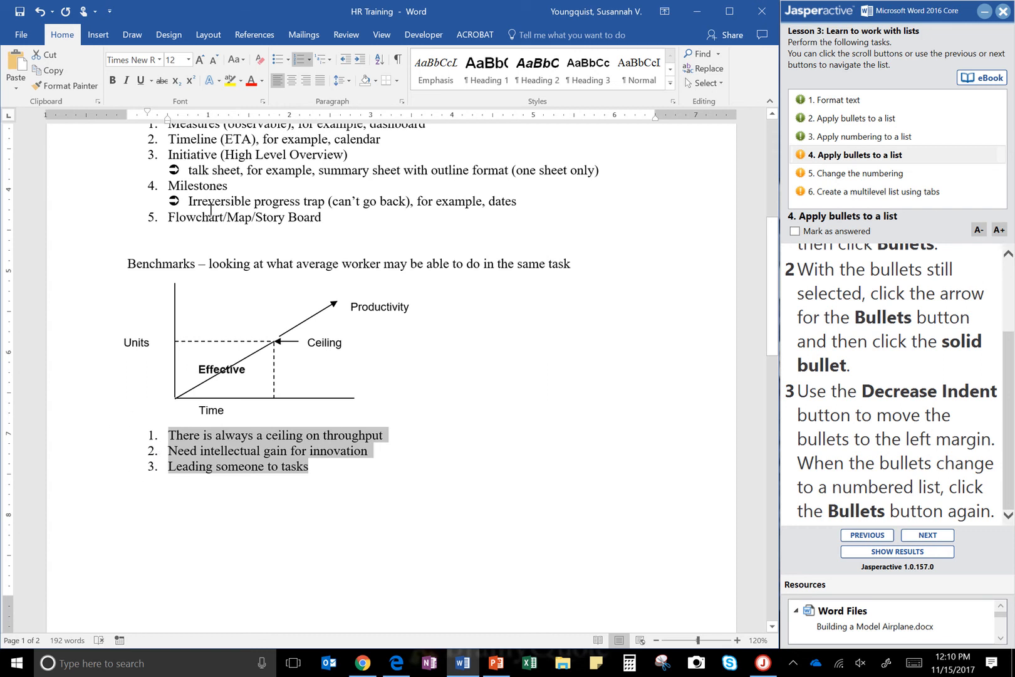
{"action": "key", "text": "ctrl"}
{"action": "key", "text": "ctrl"}
{"action": "key", "text": "ctrl"}
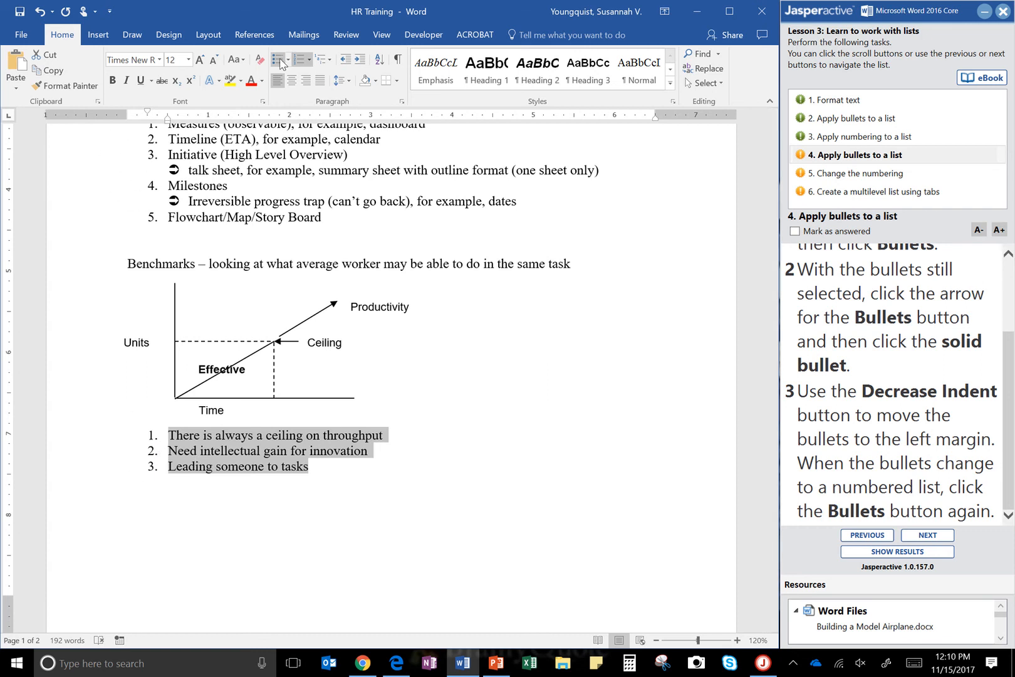
{"action": "key", "text": "ctrl"}
{"action": "left_click", "coordinate": [279, 61]}
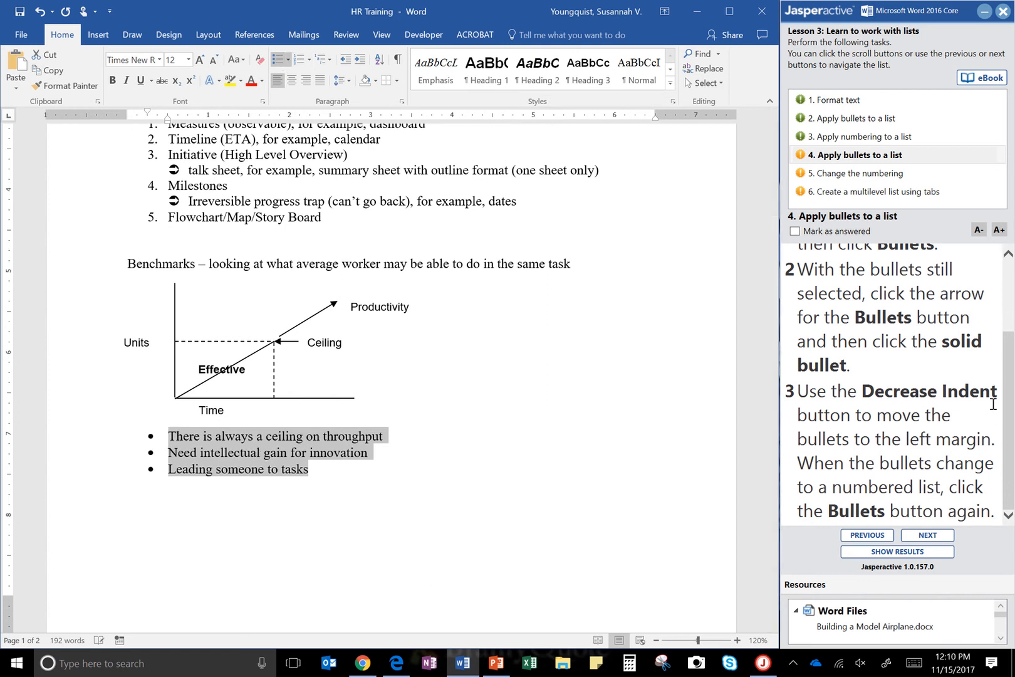
Mark task 4, Apply bullets to a list, as answered and open task 5, Change the numbering.
{"action": "left_click", "coordinate": [797, 233]}
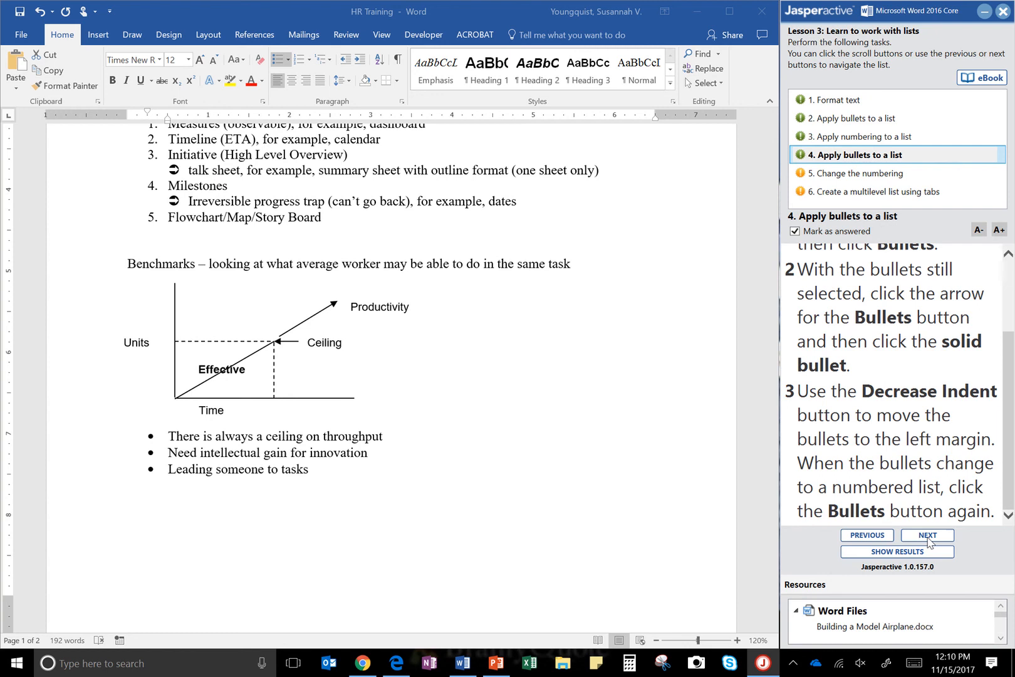
{"action": "left_click", "coordinate": [928, 535]}
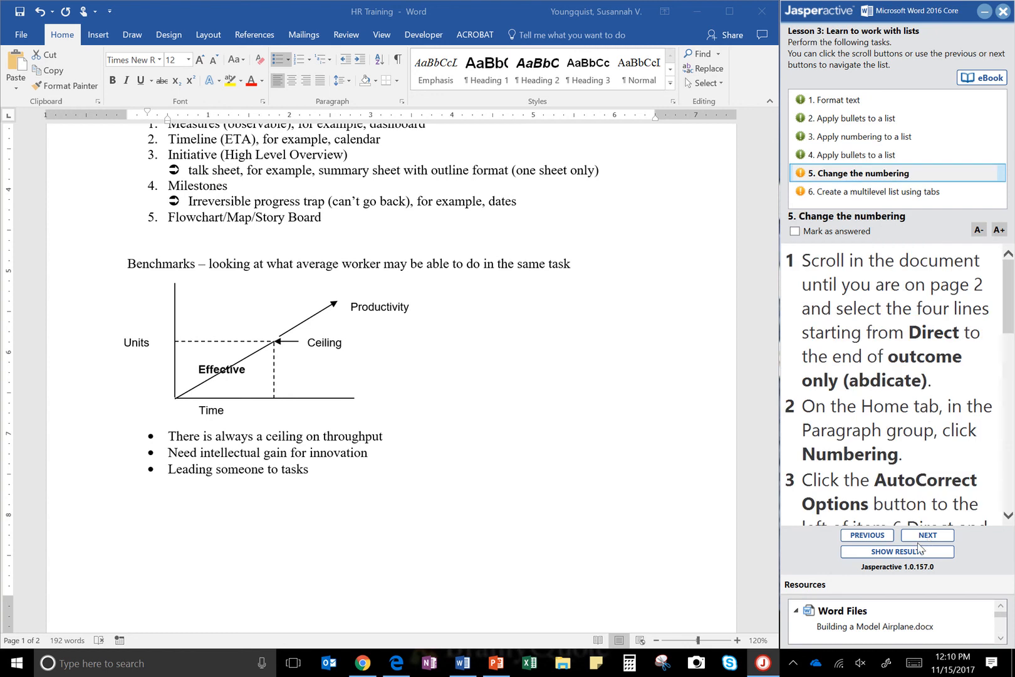
Apply numbering to the four paragraphs on page 2 from Direct to outcome only (abdicate), and compare it with the Project list's numbering.
{"action": "scroll", "coordinate": [380, 351], "scroll_direction": "down", "scroll_amount": 1}
{"action": "scroll", "coordinate": [384, 360], "scroll_direction": "down", "scroll_amount": 10}
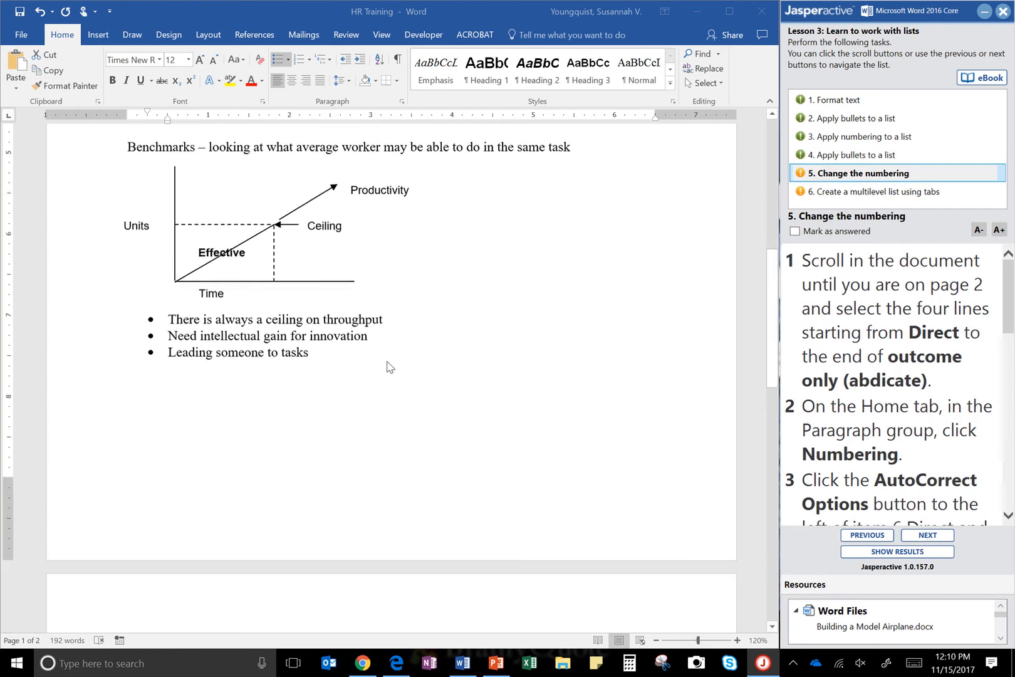
{"action": "scroll", "coordinate": [506, 297], "scroll_direction": "down", "scroll_amount": 8}
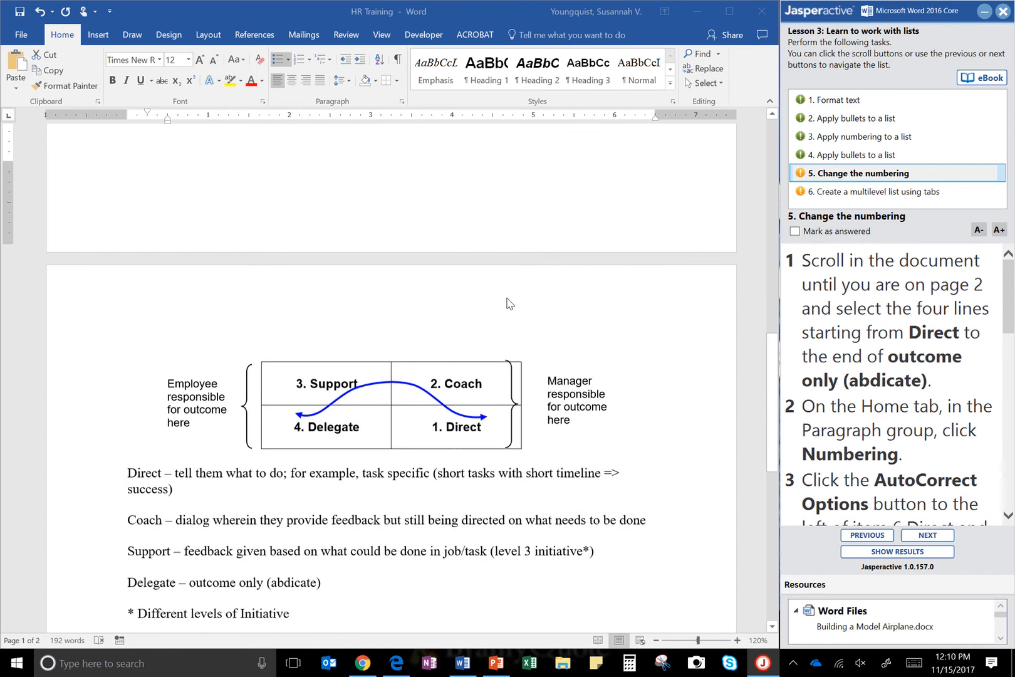
{"action": "left_click_drag", "start_coordinate": [774, 430], "coordinate": [765, 465]}
{"action": "scroll", "coordinate": [573, 391], "scroll_direction": "up", "scroll_amount": 4}
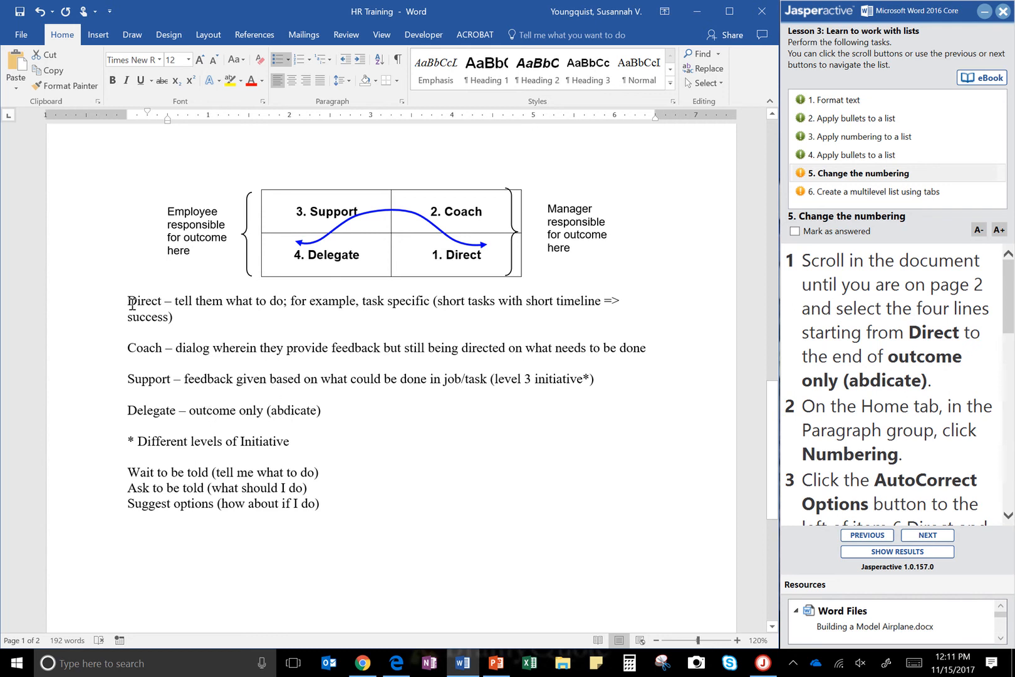
{"action": "left_click_drag", "start_coordinate": [128, 301], "coordinate": [326, 413]}
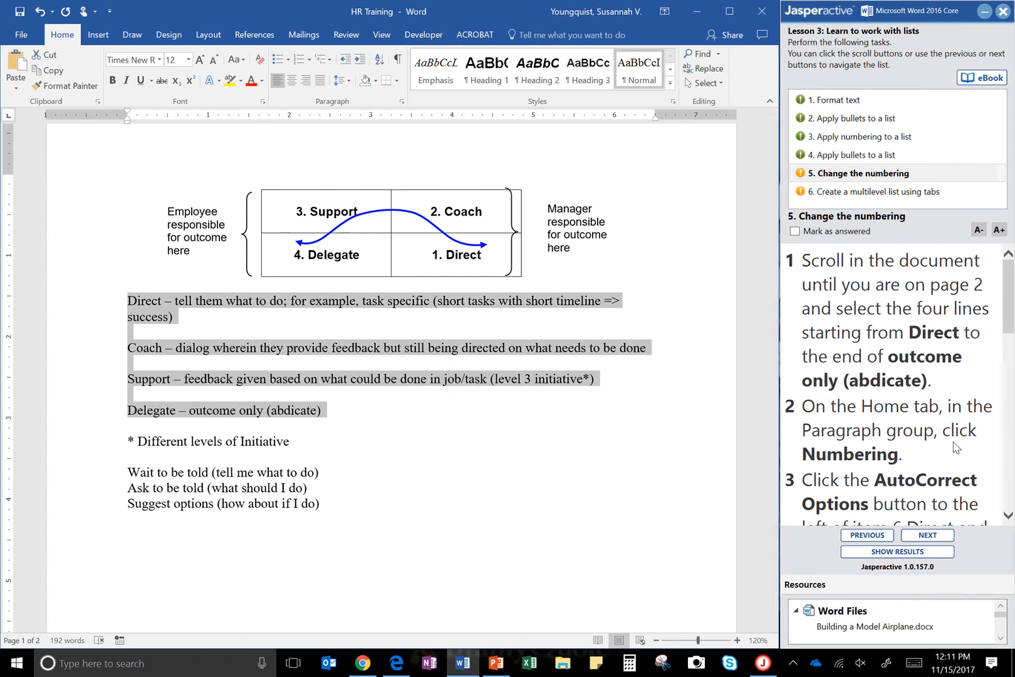
{"action": "left_click", "coordinate": [300, 60]}
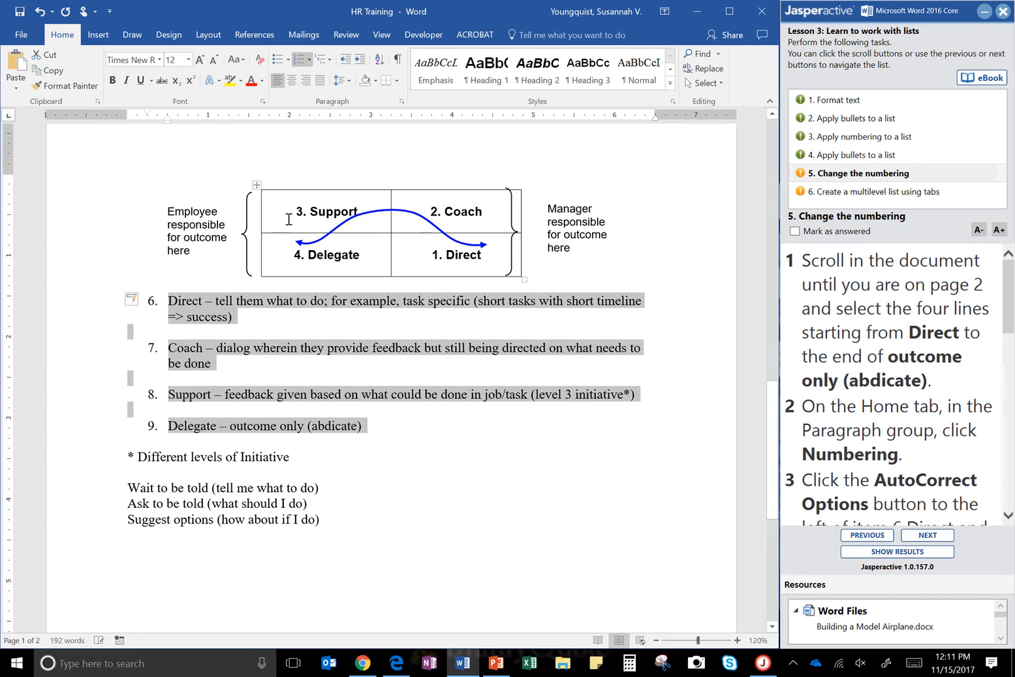
{"action": "scroll", "coordinate": [289, 218], "scroll_direction": "down", "scroll_amount": 2}
{"action": "scroll", "coordinate": [222, 251], "scroll_direction": "up", "scroll_amount": 10}
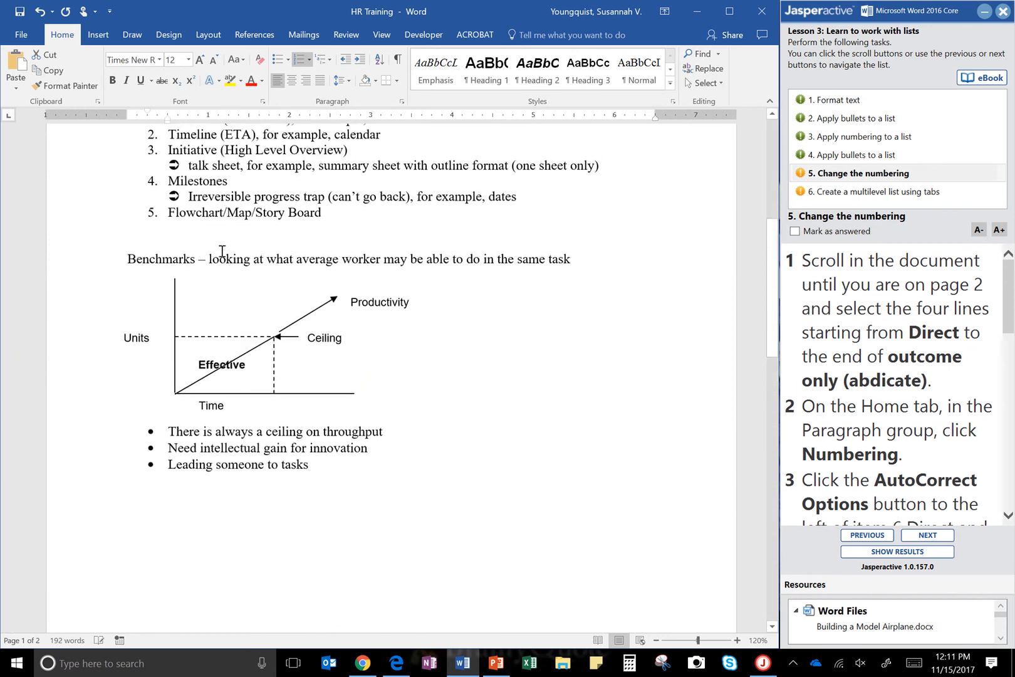
{"action": "scroll", "coordinate": [238, 238], "scroll_direction": "down", "scroll_amount": 10}
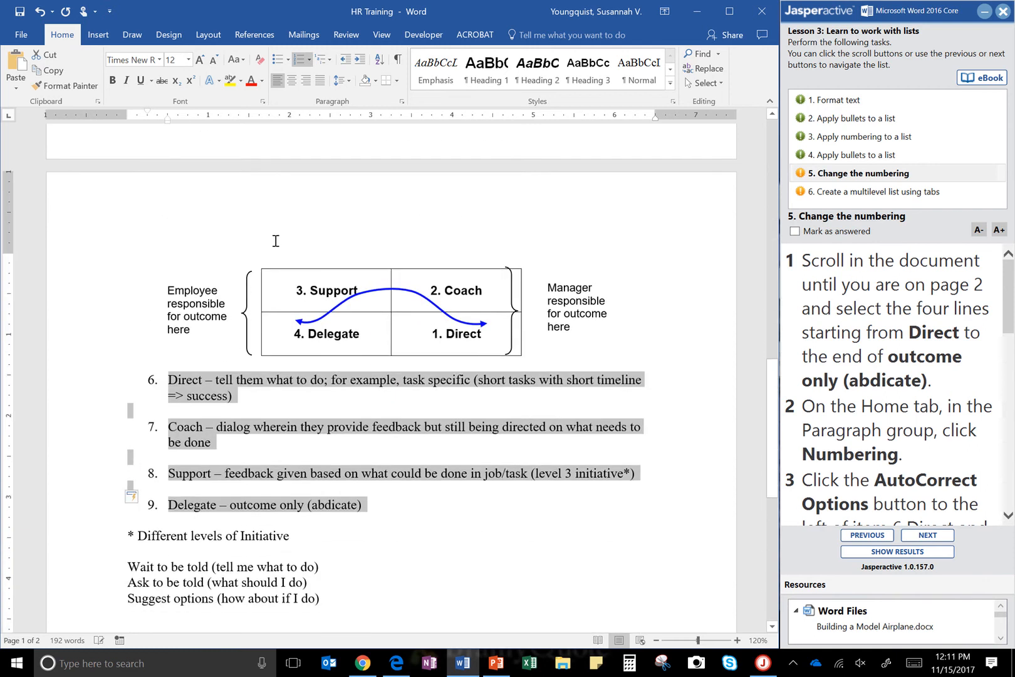
{"action": "scroll", "coordinate": [276, 240], "scroll_direction": "down", "scroll_amount": 1}
{"action": "scroll", "coordinate": [949, 363], "scroll_direction": "down", "scroll_amount": 2}
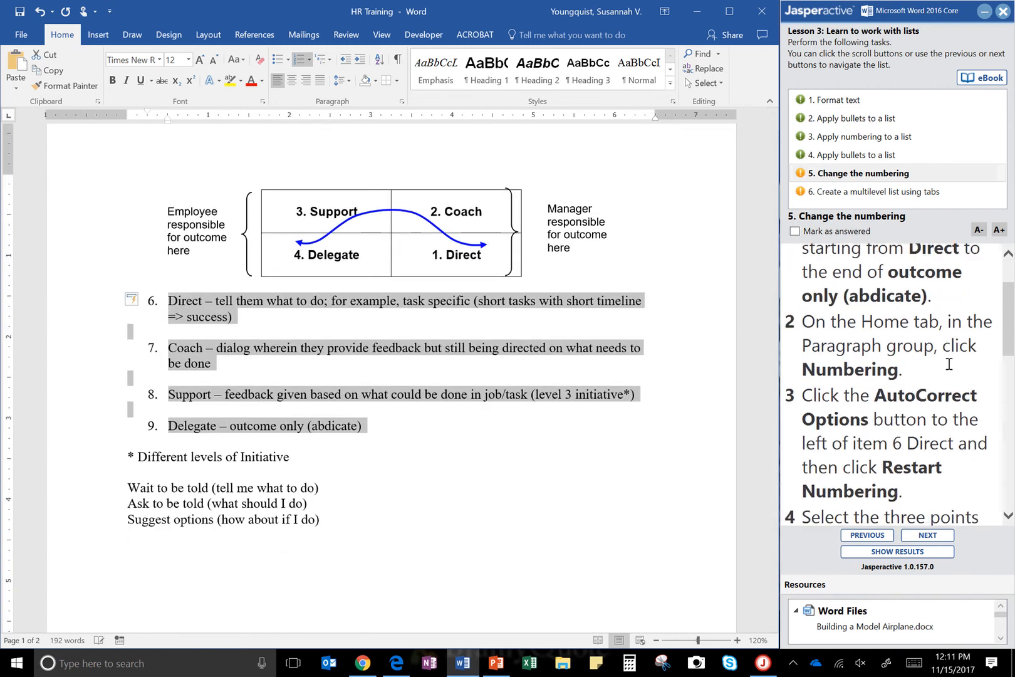
Restart the numbering of the four-item list beginning with Direct below the diagram on page 2.
{"action": "scroll", "coordinate": [949, 363], "scroll_direction": "down", "scroll_amount": 2}
{"action": "scroll", "coordinate": [957, 334], "scroll_direction": "up", "scroll_amount": 2}
{"action": "scroll", "coordinate": [958, 334], "scroll_direction": "down", "scroll_amount": 2}
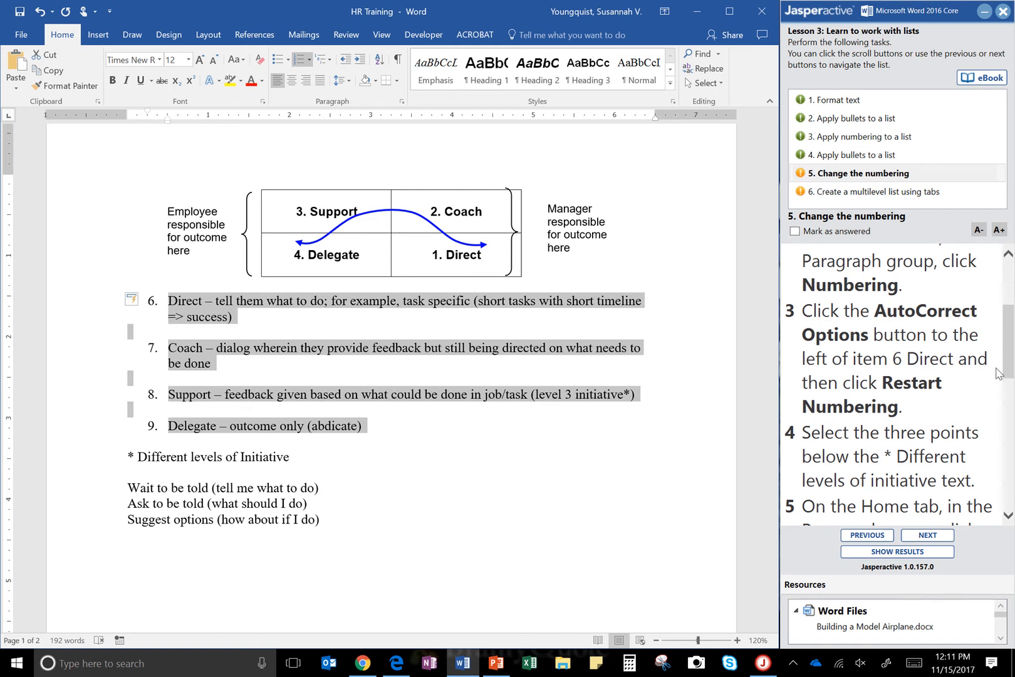
{"action": "left_click", "coordinate": [141, 301]}
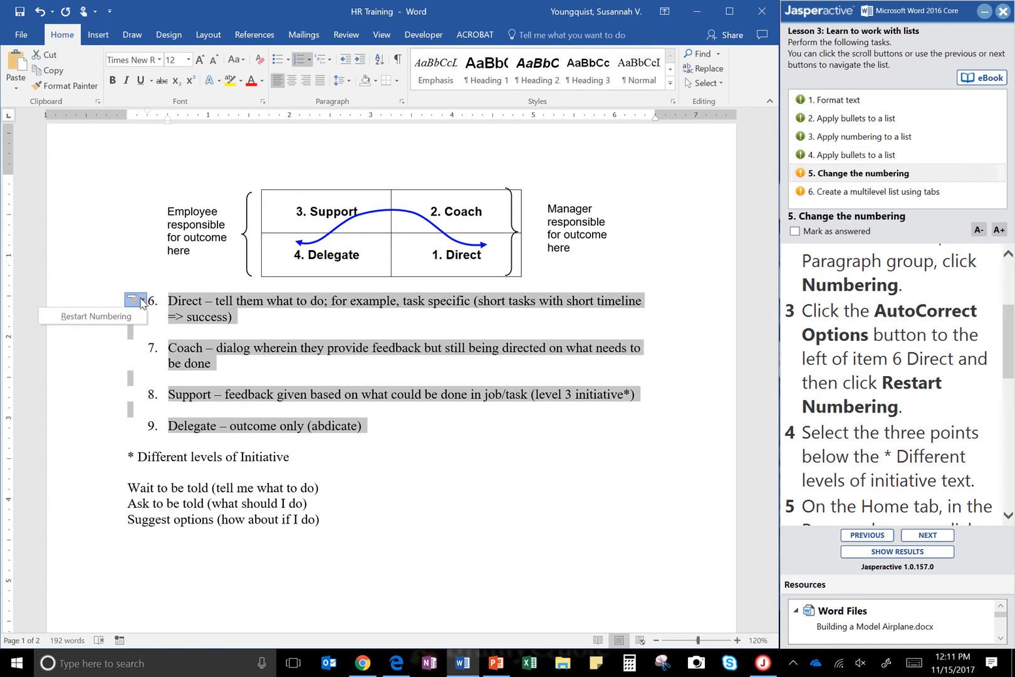
{"action": "left_click", "coordinate": [108, 318]}
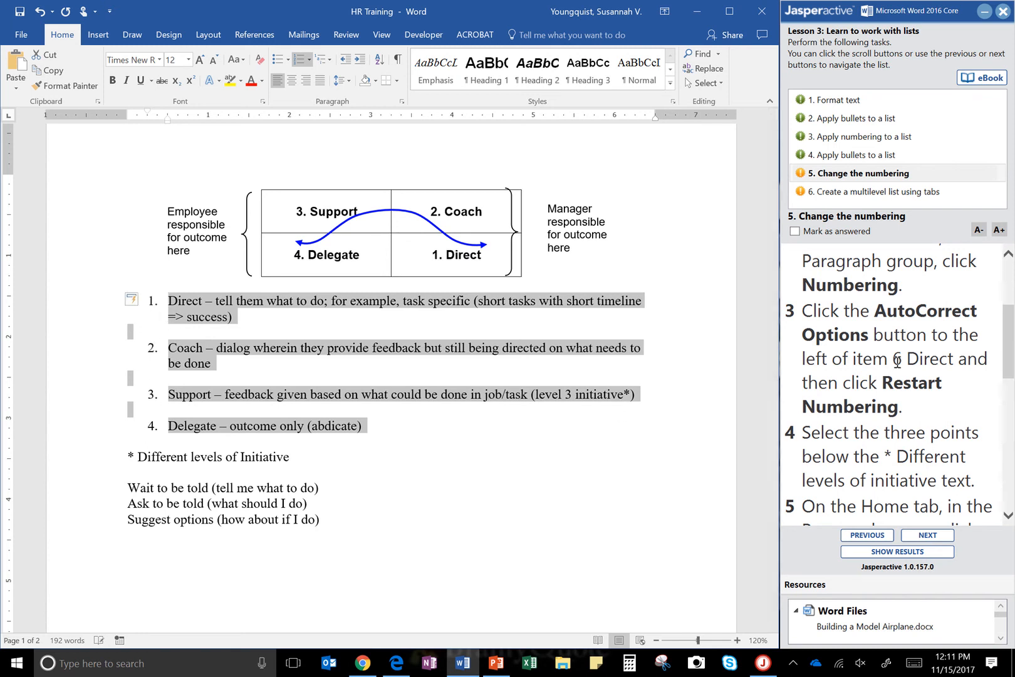
Apply numbering to the three points below the * Different levels of Initiative text.
{"action": "scroll", "coordinate": [897, 360], "scroll_direction": "down", "scroll_amount": 3}
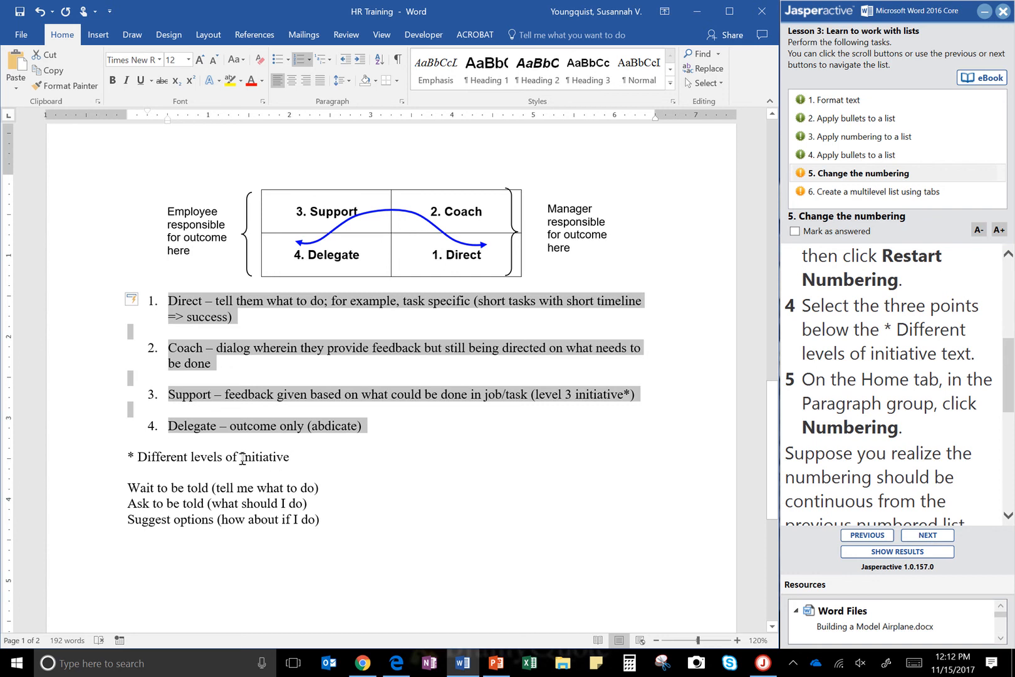
{"action": "left_click_drag", "start_coordinate": [131, 484], "coordinate": [320, 519]}
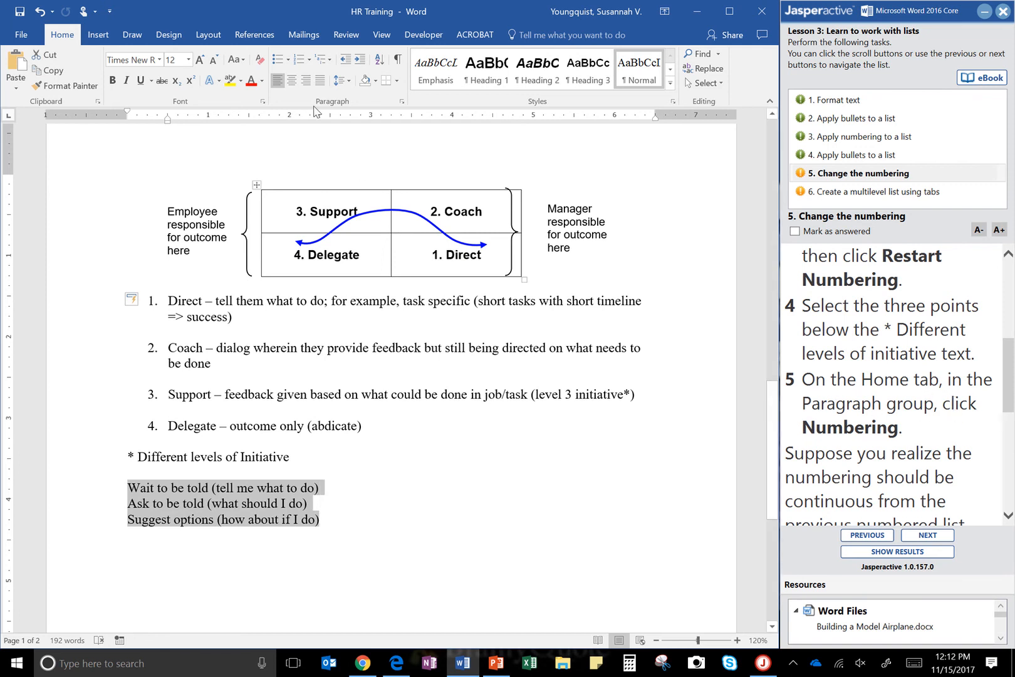
{"action": "left_click", "coordinate": [302, 60]}
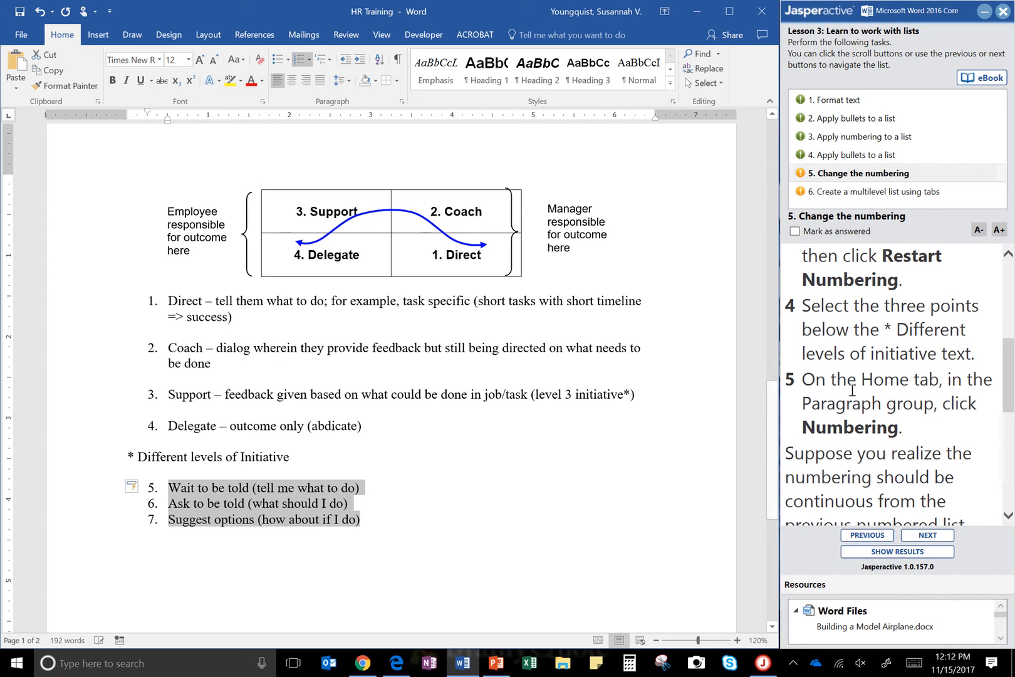
Set the numbering value of the three points below * Different levels of Initiative to Continue from previous list.
{"action": "scroll", "coordinate": [871, 392], "scroll_direction": "down", "scroll_amount": 2}
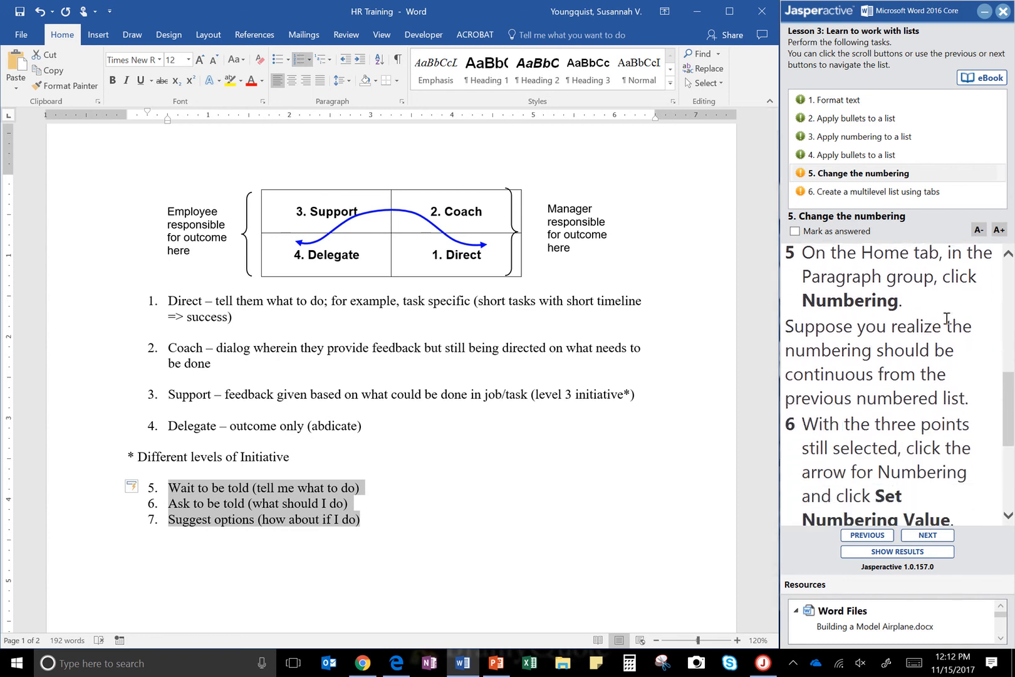
{"action": "scroll", "coordinate": [931, 322], "scroll_direction": "down", "scroll_amount": 1}
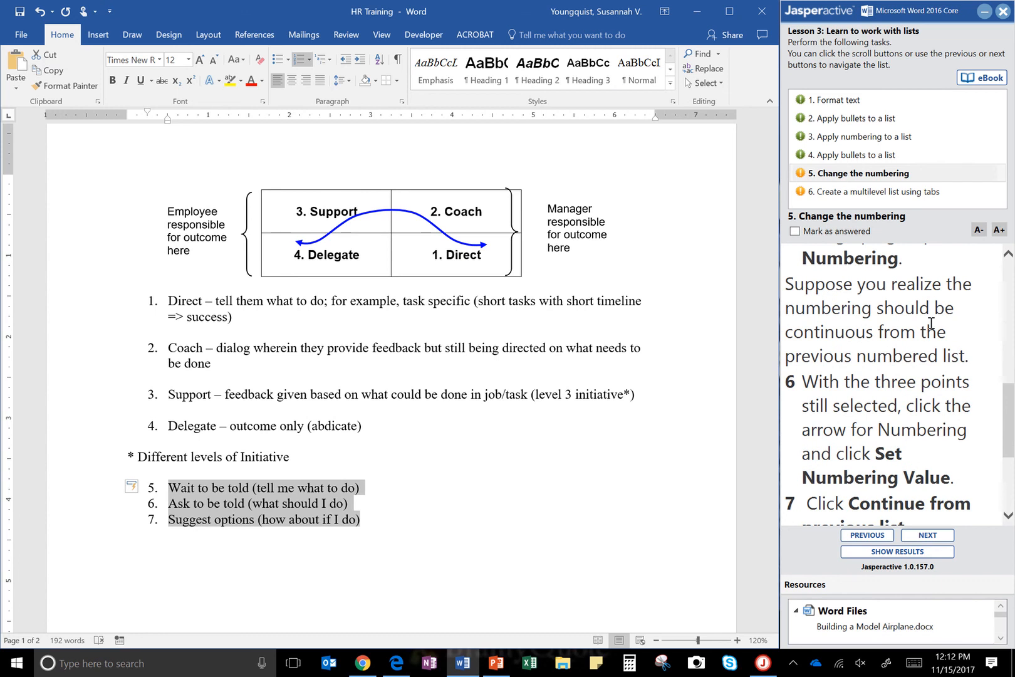
{"action": "scroll", "coordinate": [931, 323], "scroll_direction": "up", "scroll_amount": 3}
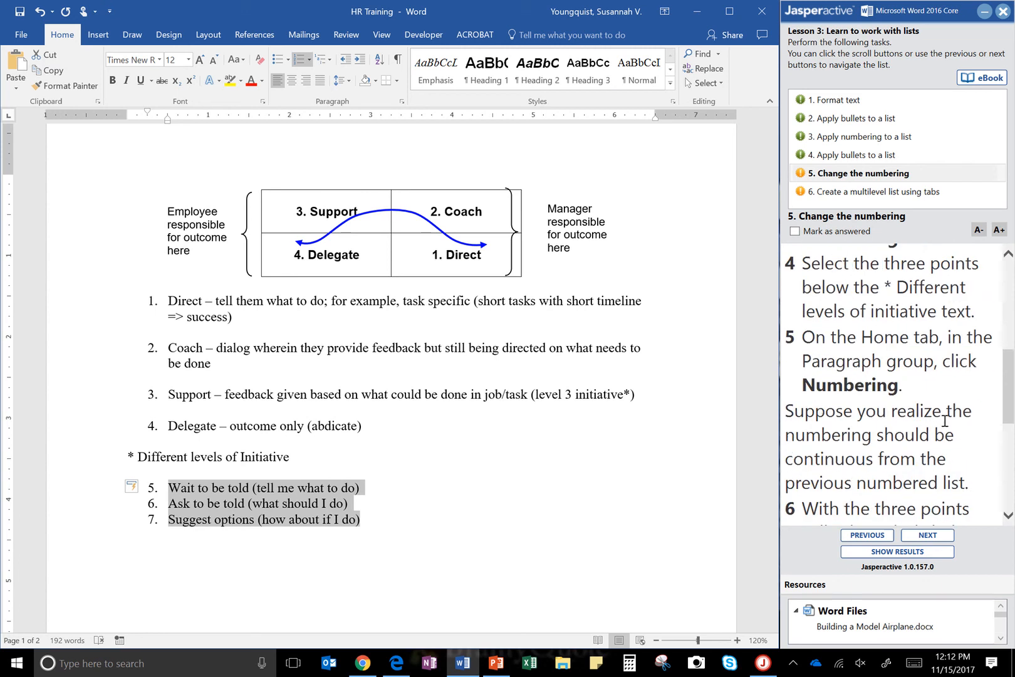
{"action": "scroll", "coordinate": [947, 355], "scroll_direction": "down", "scroll_amount": 1}
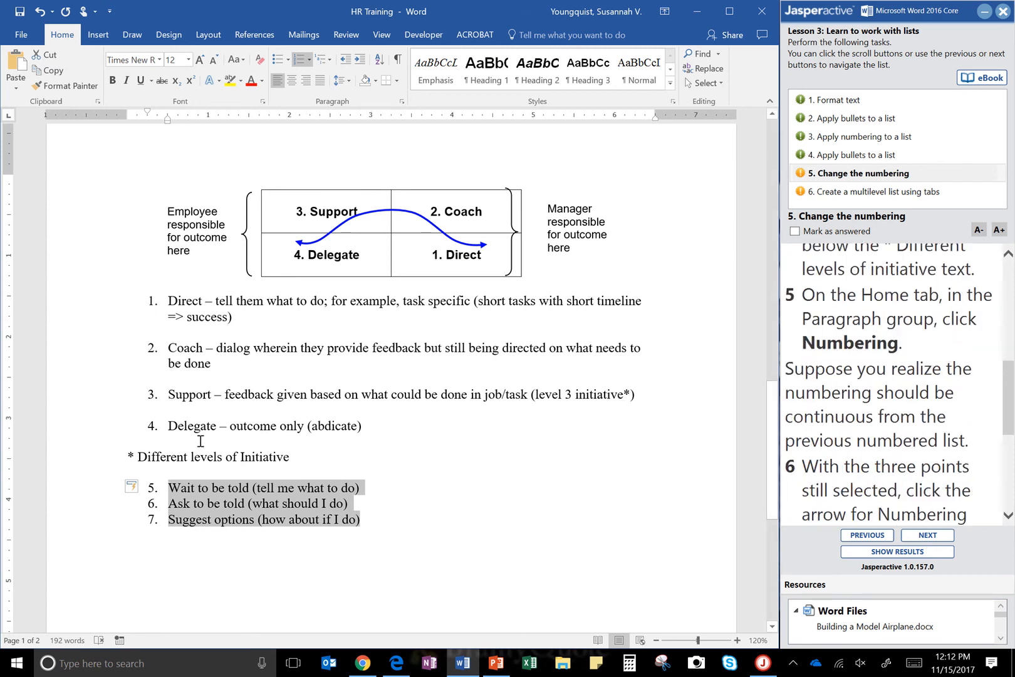
{"action": "scroll", "coordinate": [980, 359], "scroll_direction": "up", "scroll_amount": 2}
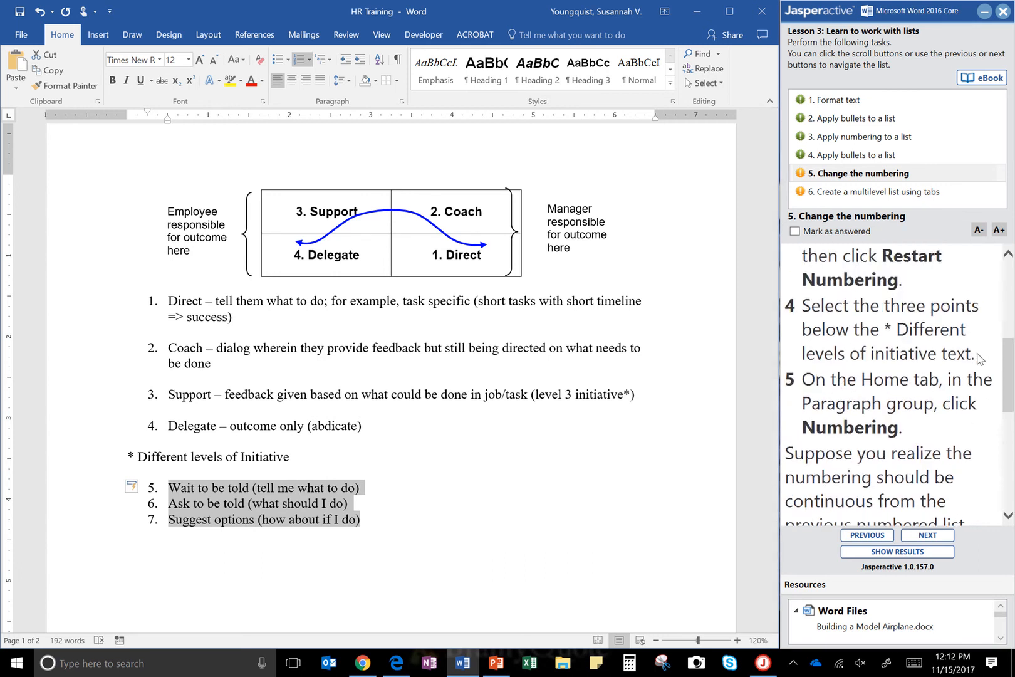
{"action": "scroll", "coordinate": [981, 359], "scroll_direction": "down", "scroll_amount": 4}
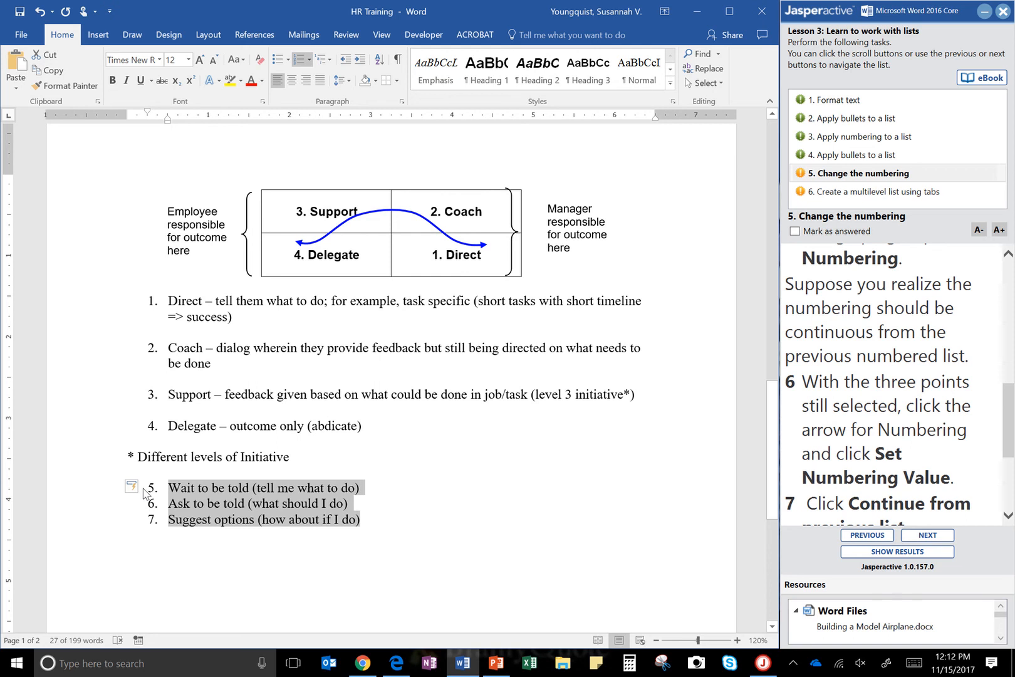
{"action": "left_click", "coordinate": [310, 59]}
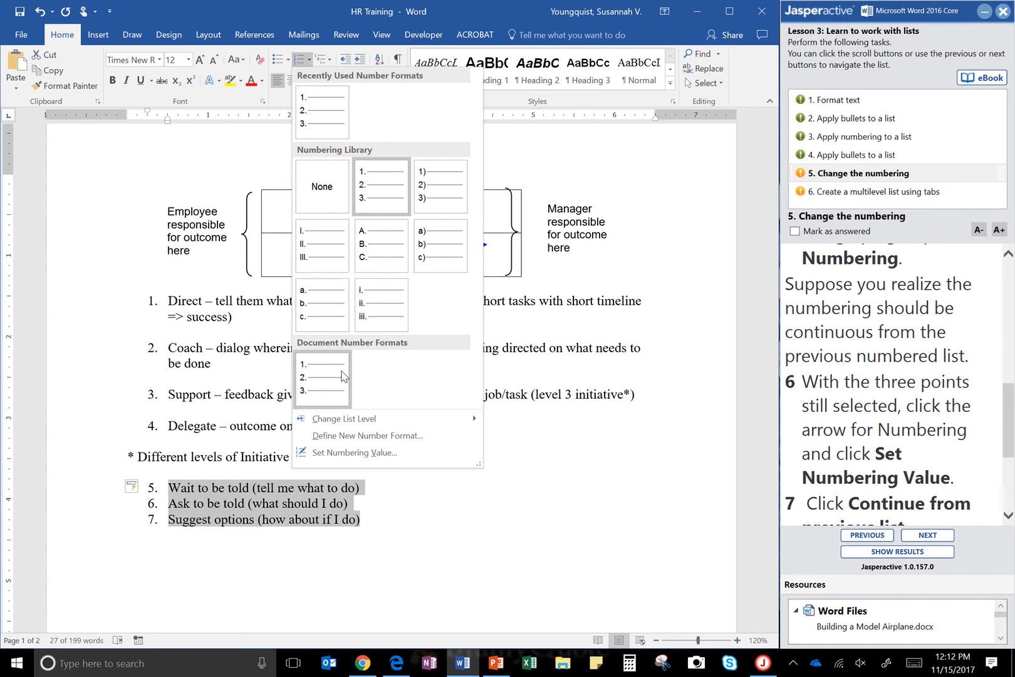
{"action": "left_click", "coordinate": [342, 454]}
{"action": "left_click", "coordinate": [342, 452]}
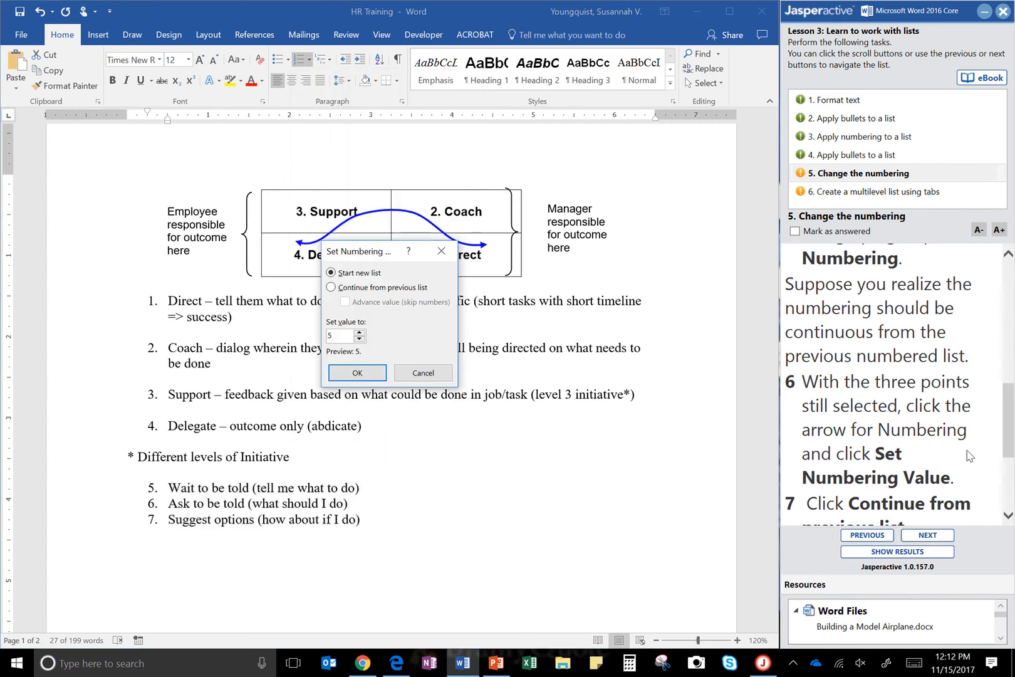
{"action": "scroll", "coordinate": [969, 455], "scroll_direction": "down", "scroll_amount": 5}
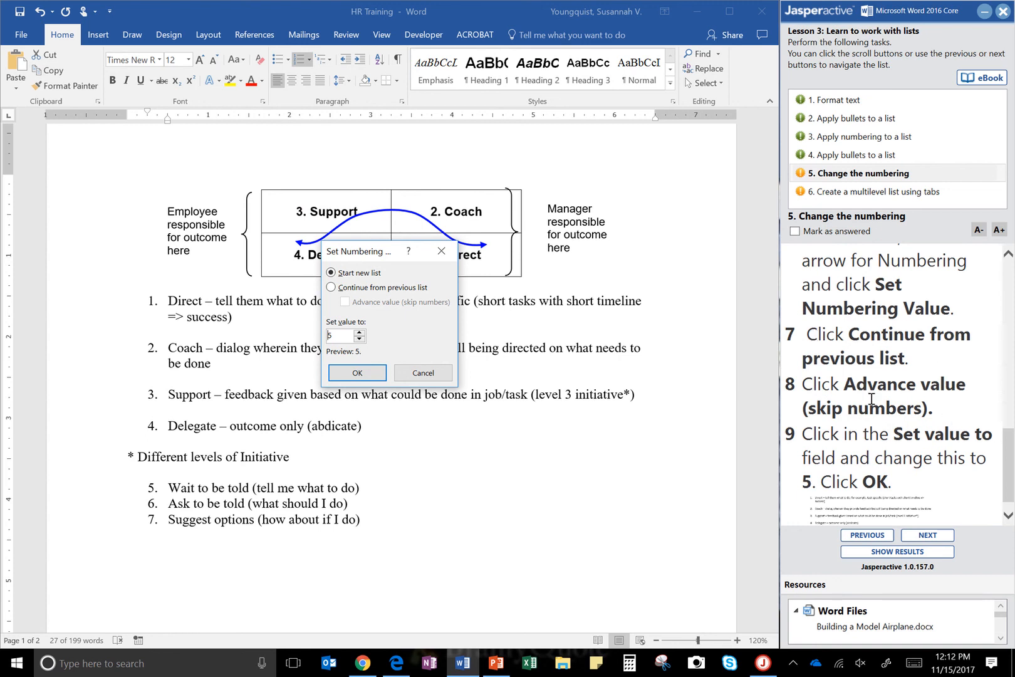
{"action": "left_click", "coordinate": [331, 287]}
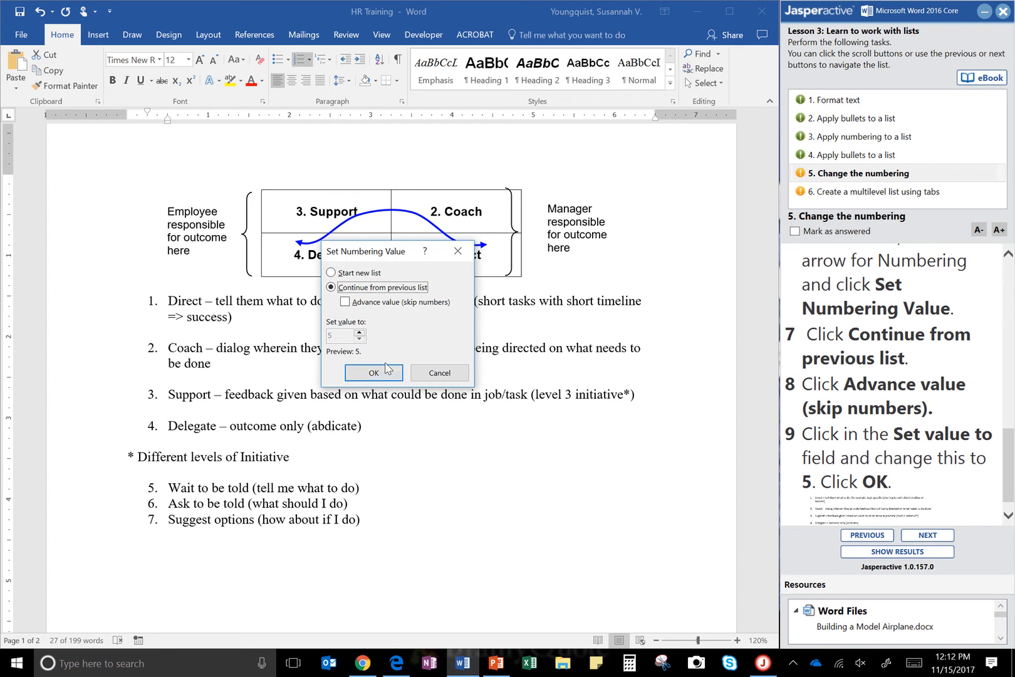
{"action": "left_click", "coordinate": [366, 372]}
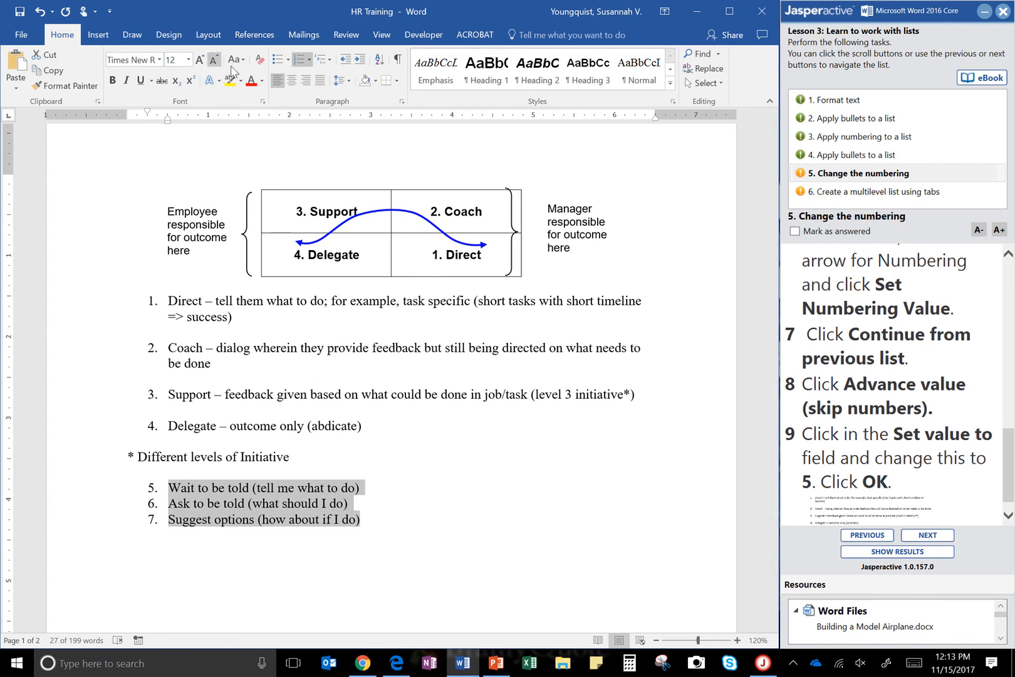
Turn on Advance value (skip numbers) for the continued list of three points, with the numbering value set to 5.
{"action": "left_click", "coordinate": [311, 59]}
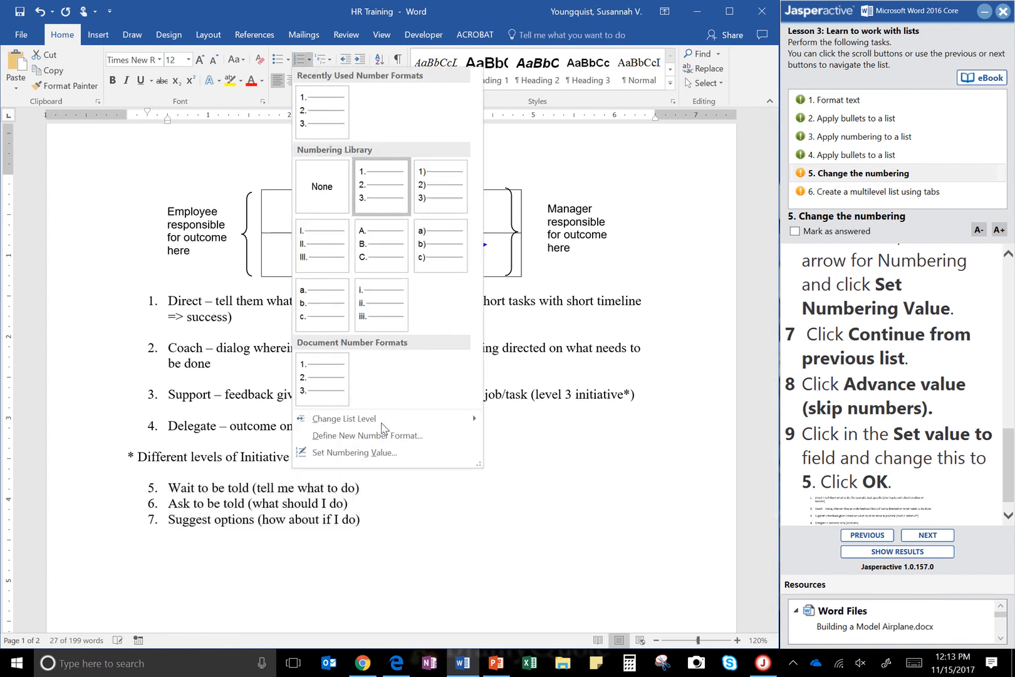
{"action": "left_click", "coordinate": [363, 455]}
{"action": "left_click", "coordinate": [372, 287]}
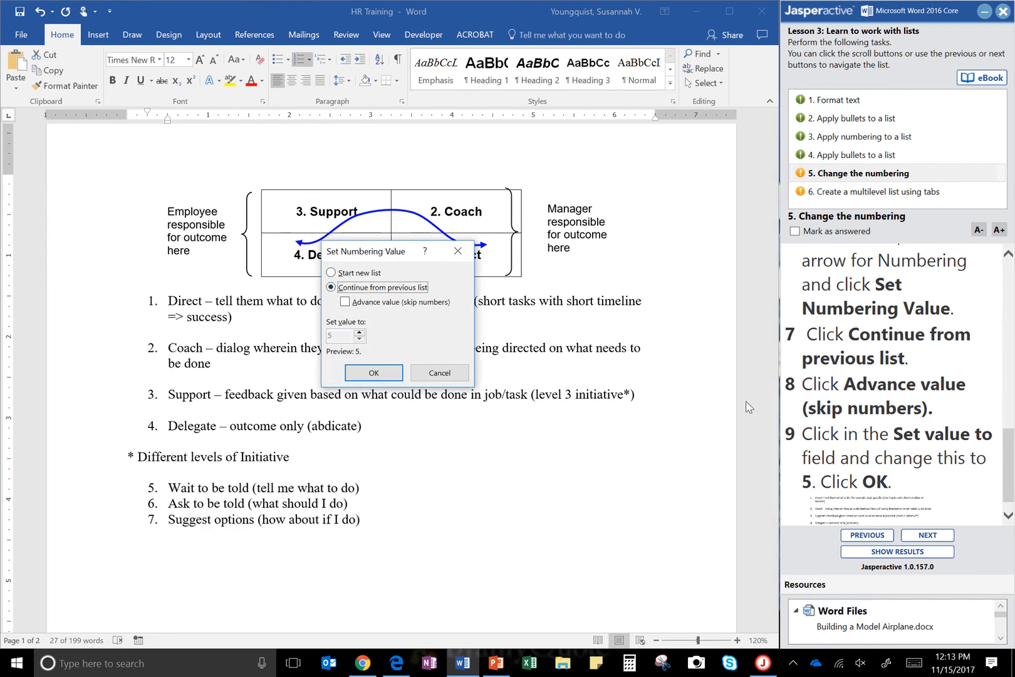
{"action": "left_click", "coordinate": [345, 302]}
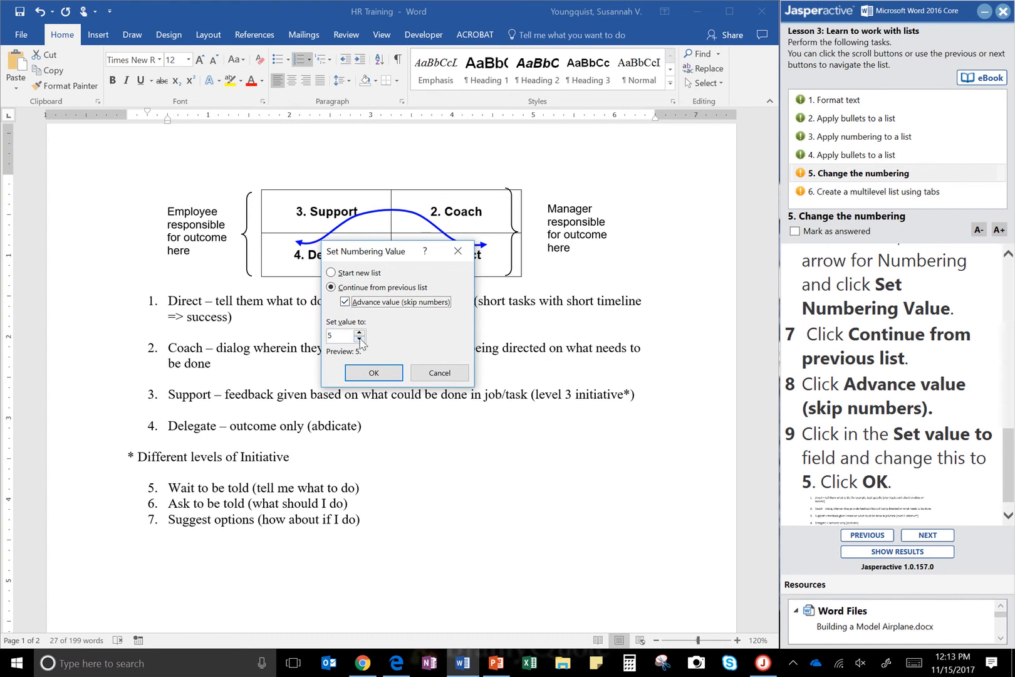
{"action": "scroll", "coordinate": [910, 441], "scroll_direction": "down", "scroll_amount": 1}
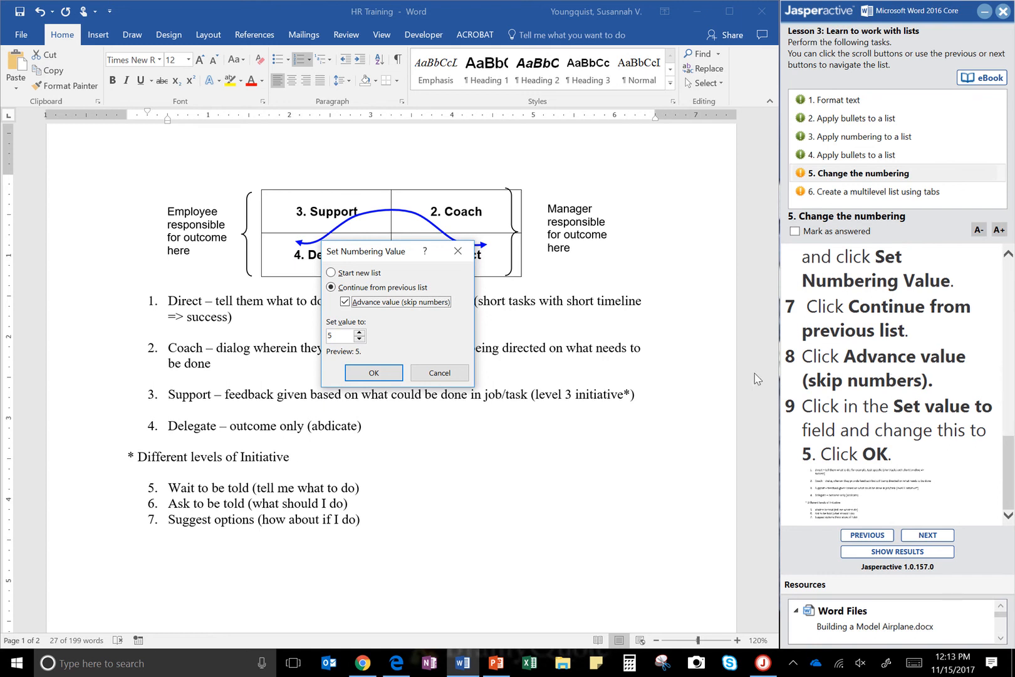
{"action": "left_click", "coordinate": [343, 336]}
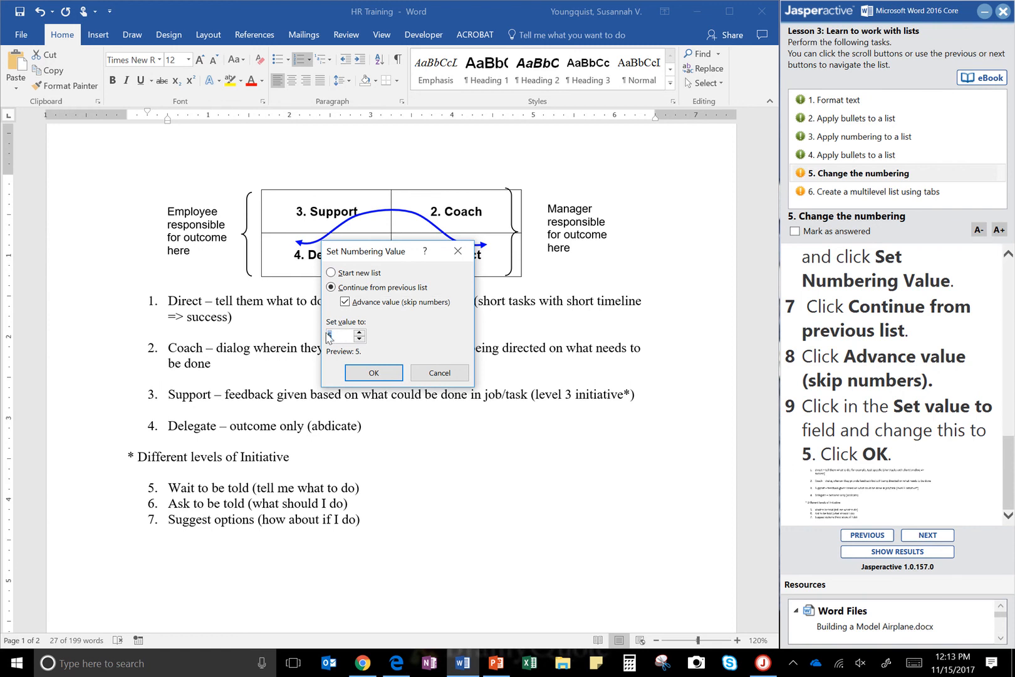
{"action": "left_click", "coordinate": [374, 374]}
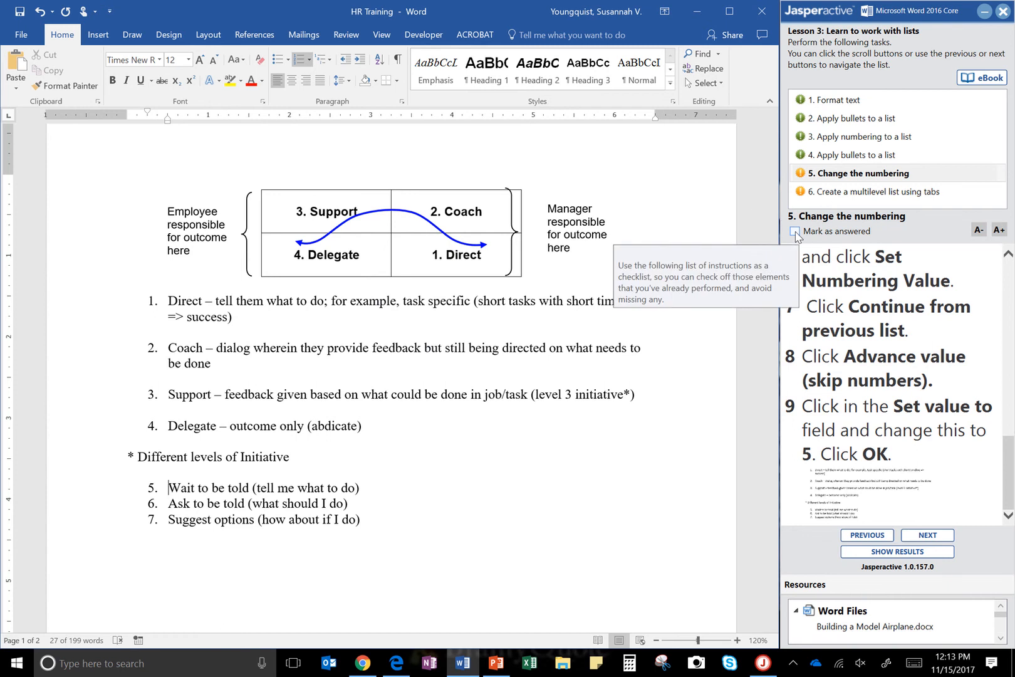
Mark task 5, Change the numbering, as answered and open task 6, Create a multilevel list using tabs.
{"action": "left_click", "coordinate": [795, 231]}
{"action": "left_click", "coordinate": [928, 539]}
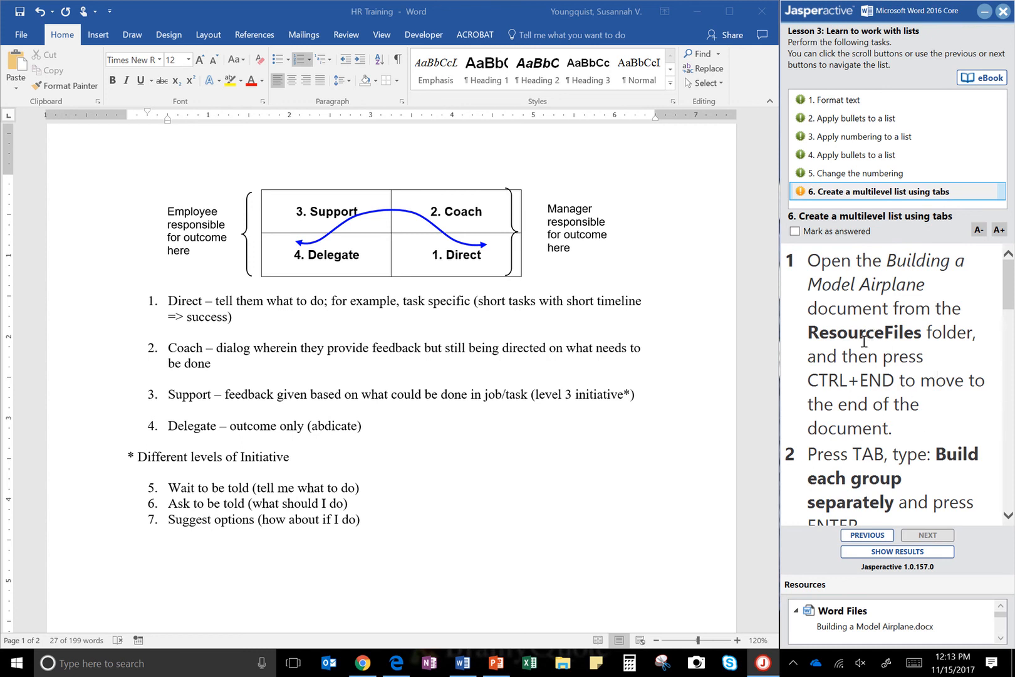
Open the Building a Model Airplane document from the ResourceFiles folder inside the Jasperactive folder.
{"action": "left_click", "coordinate": [21, 34]}
{"action": "left_click", "coordinate": [37, 111]}
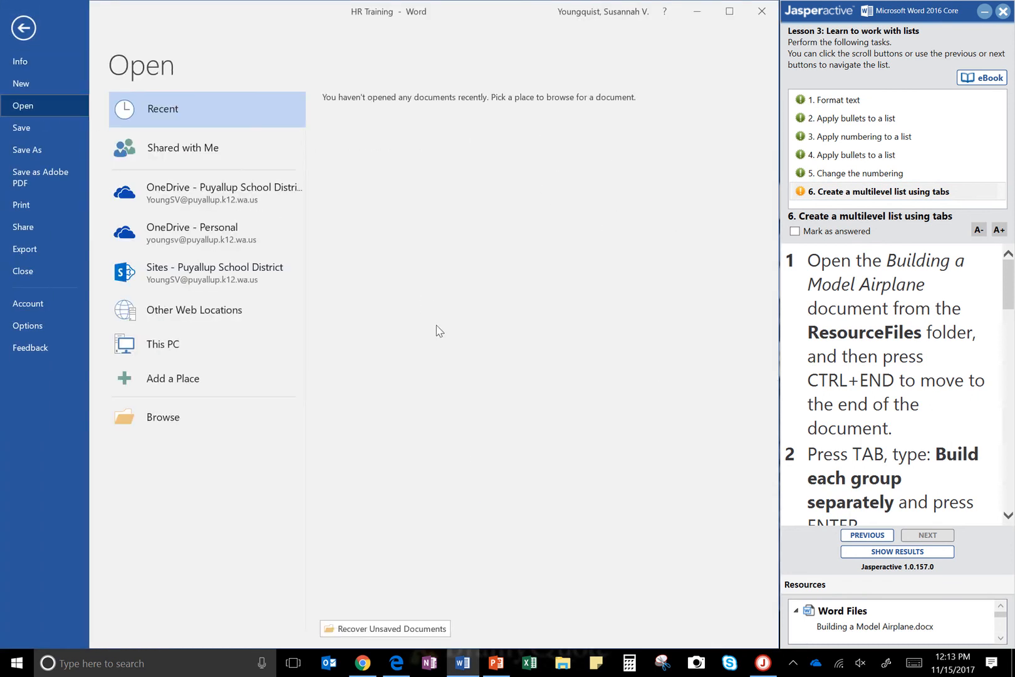
{"action": "left_click", "coordinate": [162, 417]}
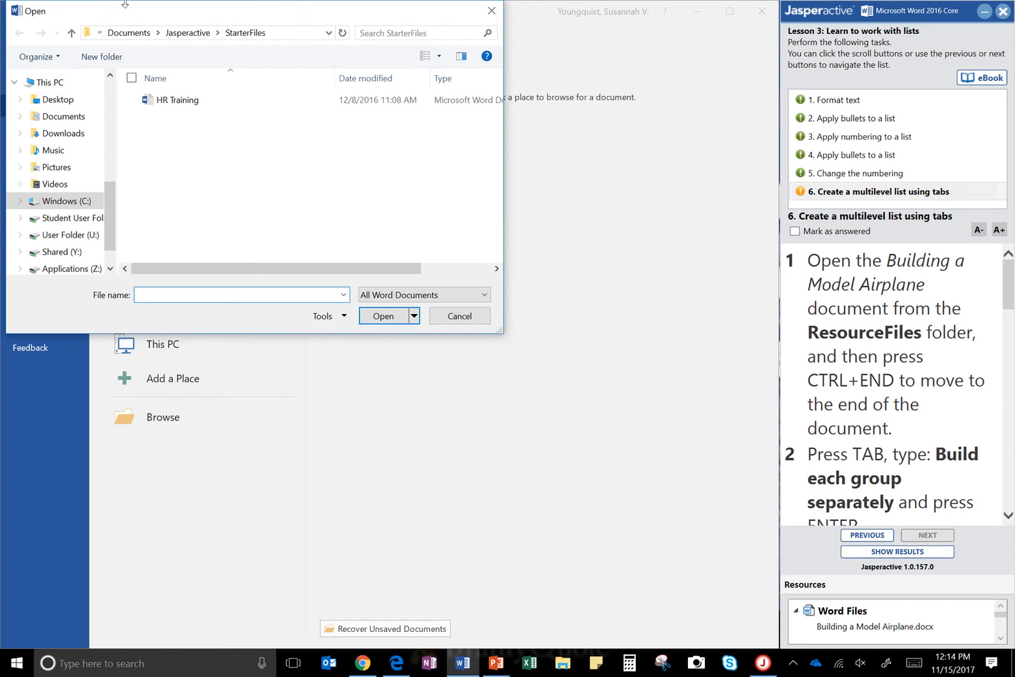
{"action": "left_click", "coordinate": [192, 37]}
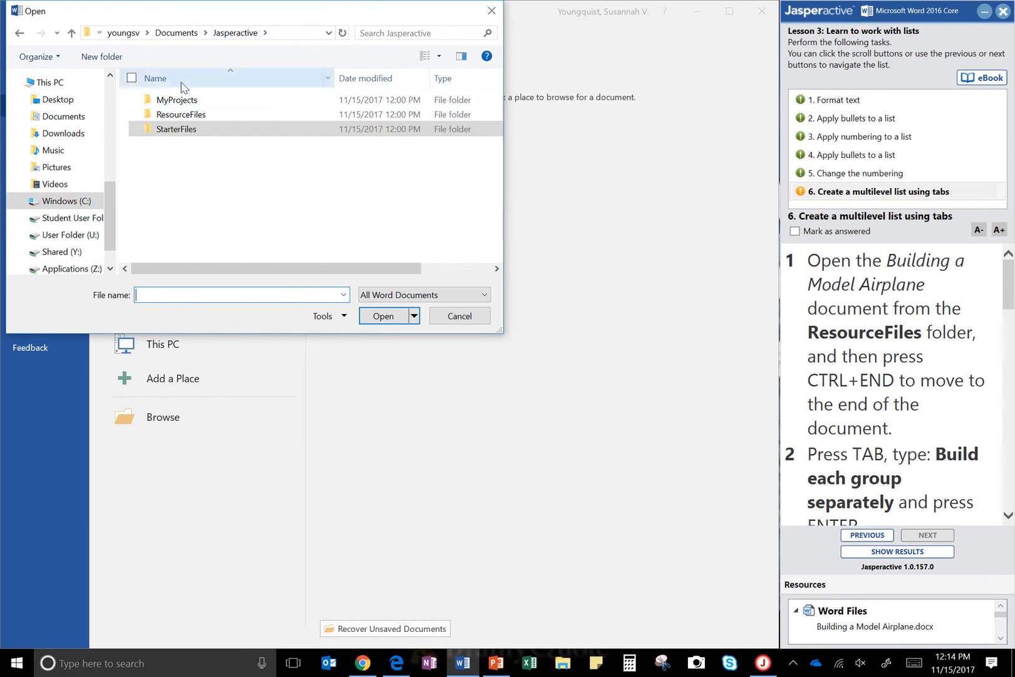
{"action": "left_click", "coordinate": [171, 128]}
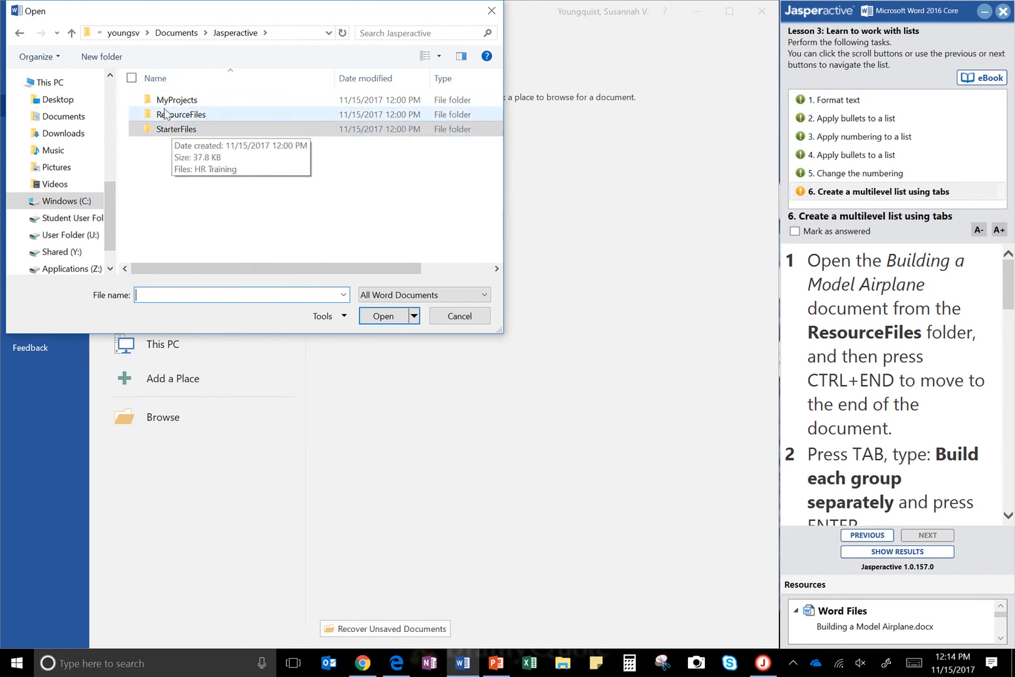
{"action": "double_click", "coordinate": [181, 115]}
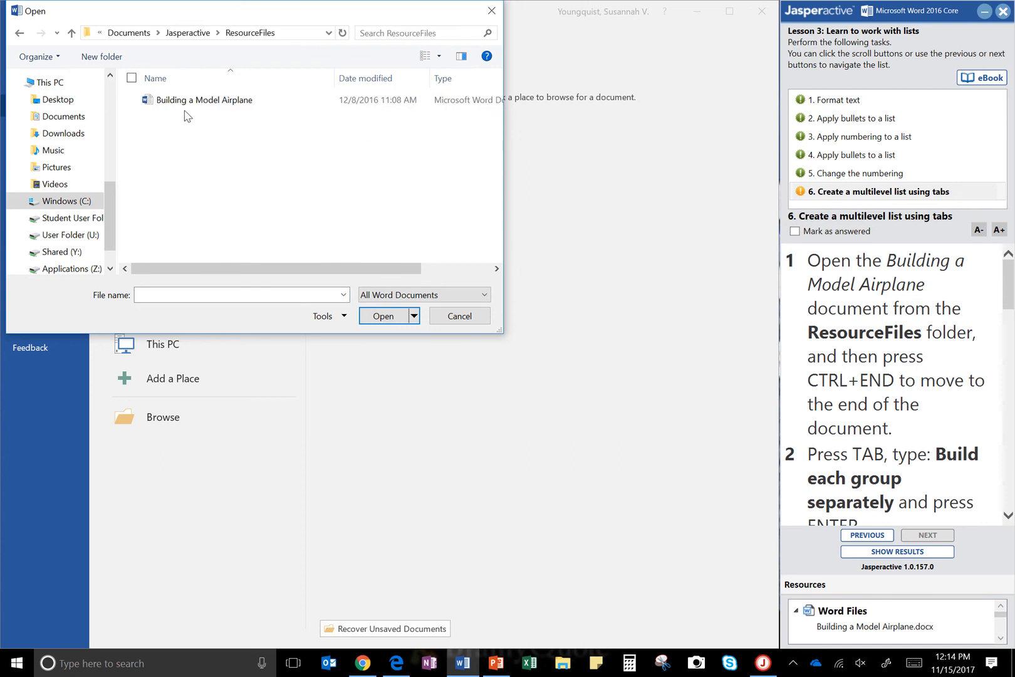
{"action": "left_click", "coordinate": [185, 102]}
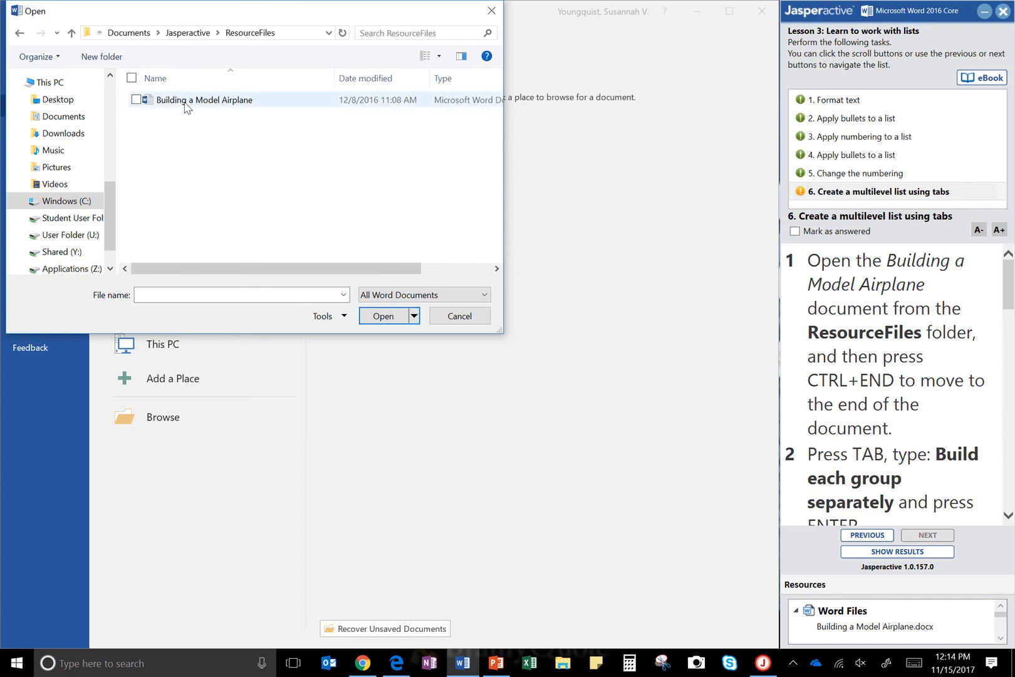
{"action": "left_click", "coordinate": [185, 104]}
{"action": "left_click", "coordinate": [383, 315]}
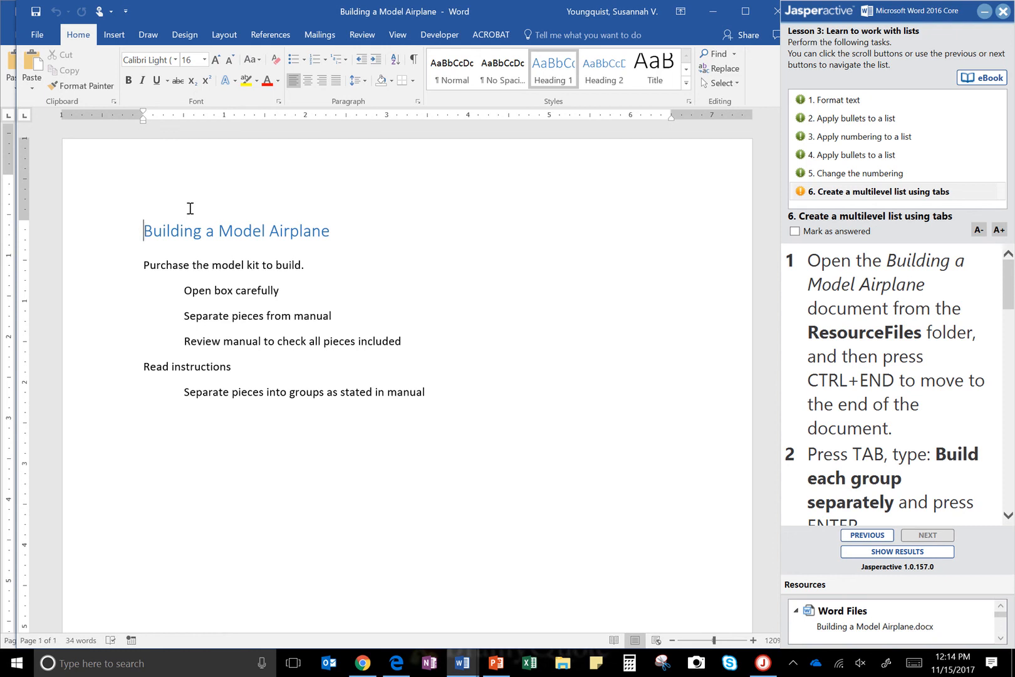
Add the line "Build each group separately", indented by one tab, at the end of the document and start a new paragraph below it.
{"action": "key", "text": "ctrl+End"}
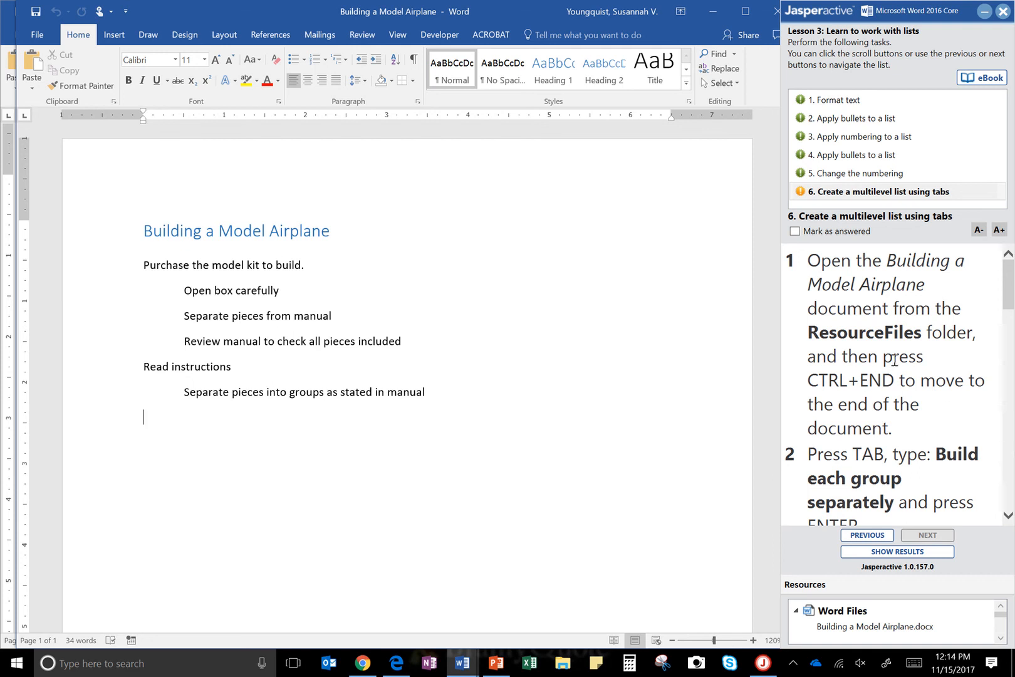
{"action": "scroll", "coordinate": [895, 361], "scroll_direction": "down", "scroll_amount": 2}
{"action": "scroll", "coordinate": [894, 360], "scroll_direction": "down", "scroll_amount": 2}
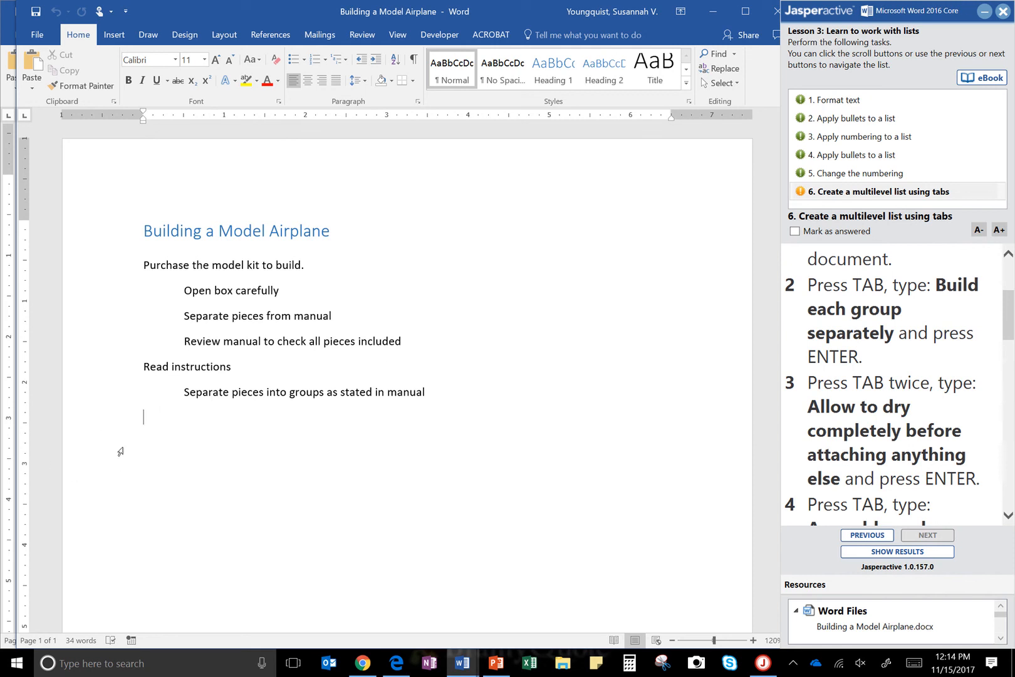
{"action": "key", "text": "Tab"}
{"action": "type", "text": "Build each group se"}
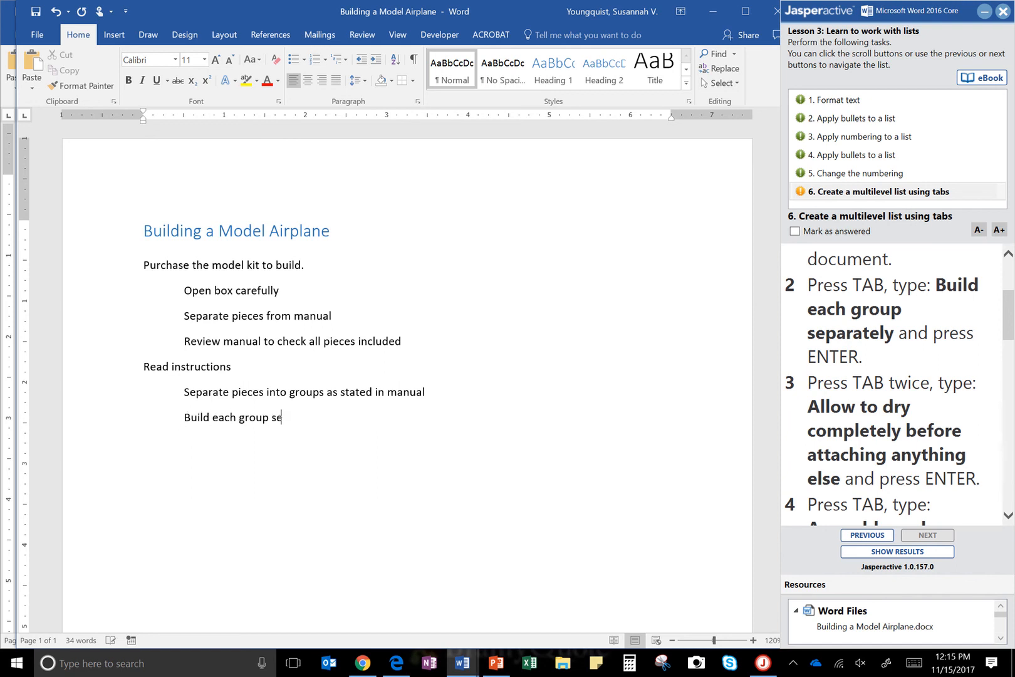
{"action": "key", "text": "BackSpace"}
{"action": "key", "text": "BackSpace"}
{"action": "left_click", "coordinate": [147, 442]}
{"action": "scroll", "coordinate": [915, 415], "scroll_direction": "down", "scroll_amount": 2}
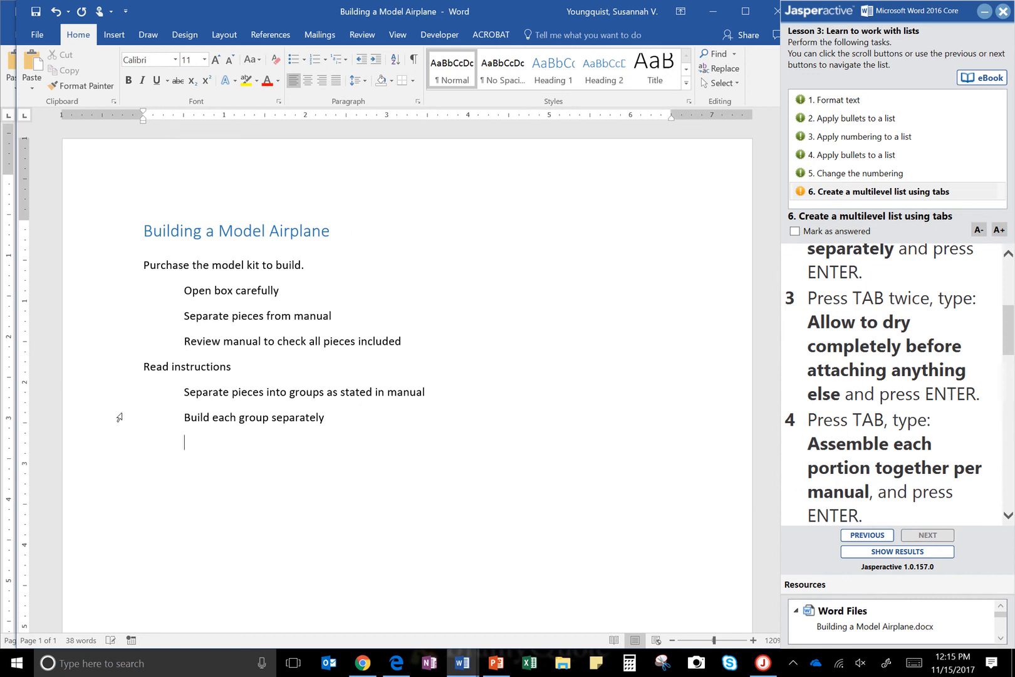
Add the line "Allow to dry completely before attaching anything else", indented by two tabs, and start a new paragraph below it.
{"action": "key", "text": "Tab"}
{"action": "type", "text": "Allow to dry completely before at"}
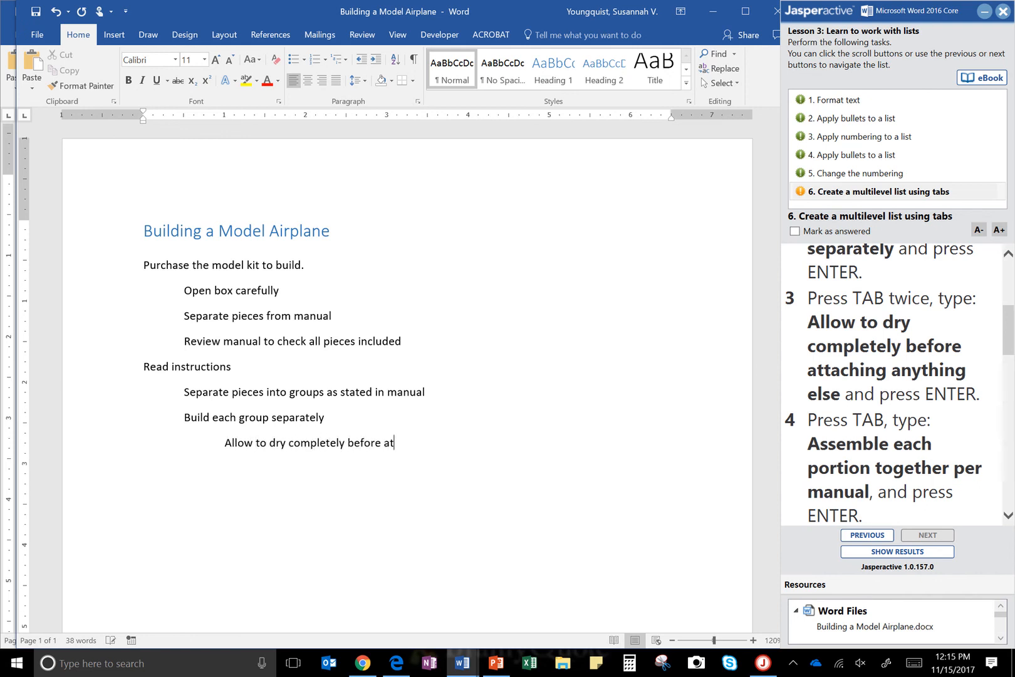
{"action": "type", "text": "taching anything else"}
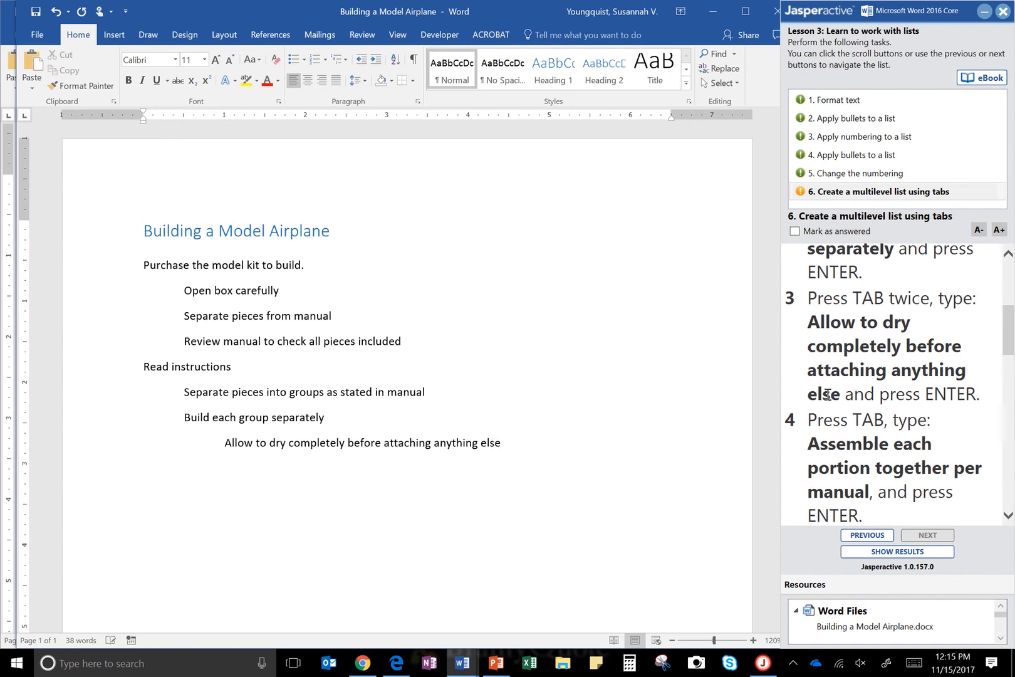
{"action": "key", "text": "Return"}
Add the line "Assemble each portion together per manual", indented by one tab, correcting its spelling, and start a new paragraph below it.
{"action": "scroll", "coordinate": [868, 412], "scroll_direction": "down", "scroll_amount": 3}
{"action": "scroll", "coordinate": [868, 412], "scroll_direction": "up", "scroll_amount": 1}
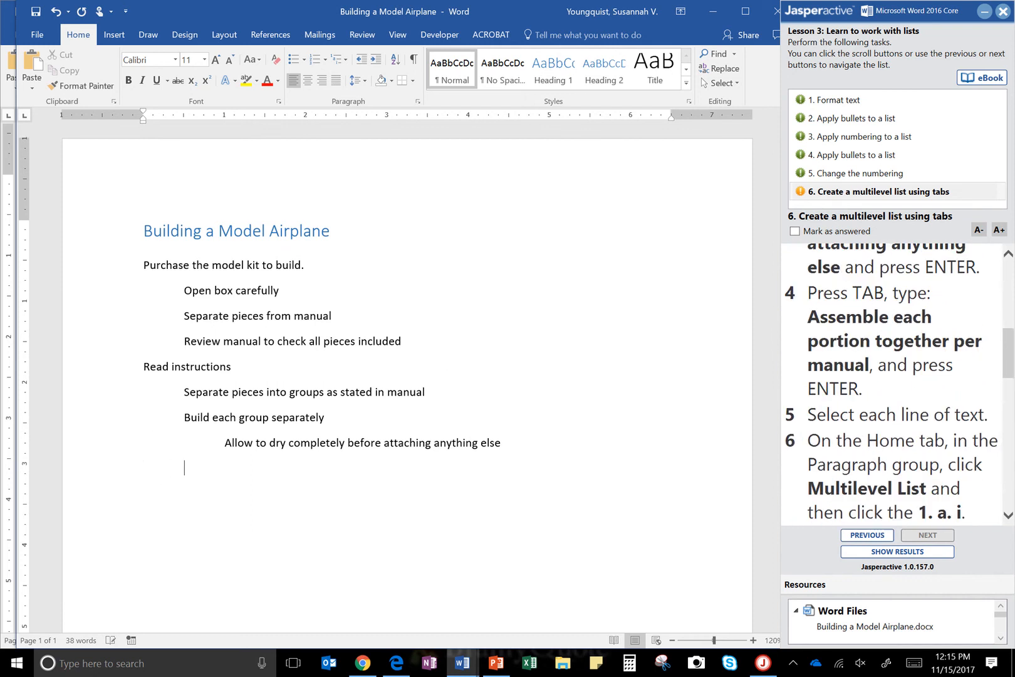
{"action": "type", "text": "Asseble each port"}
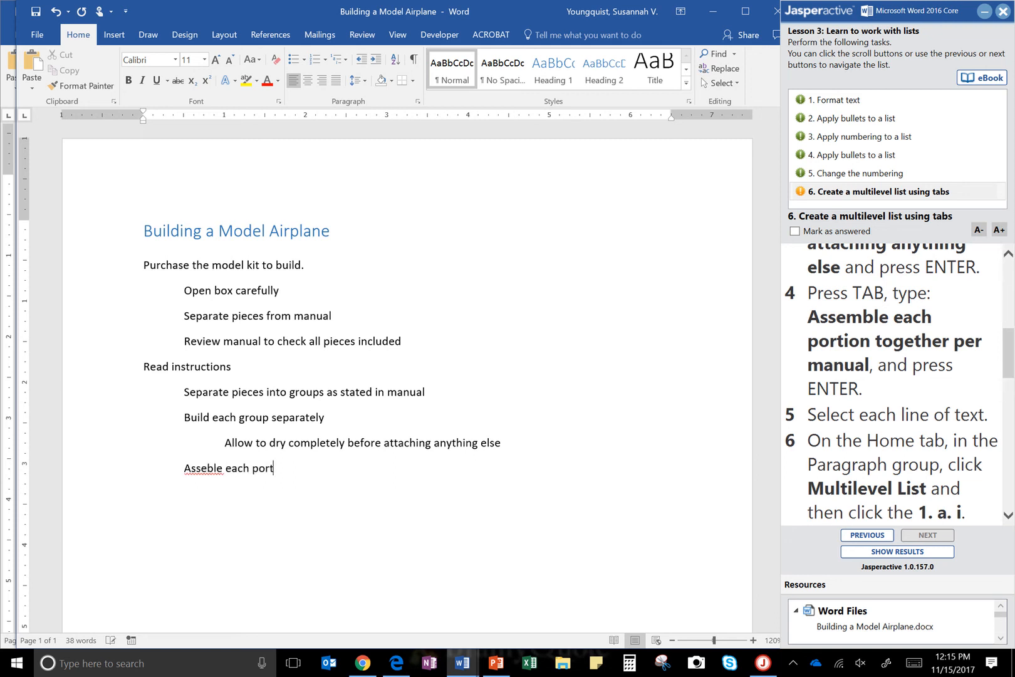
{"action": "type", "text": "ion together per man"}
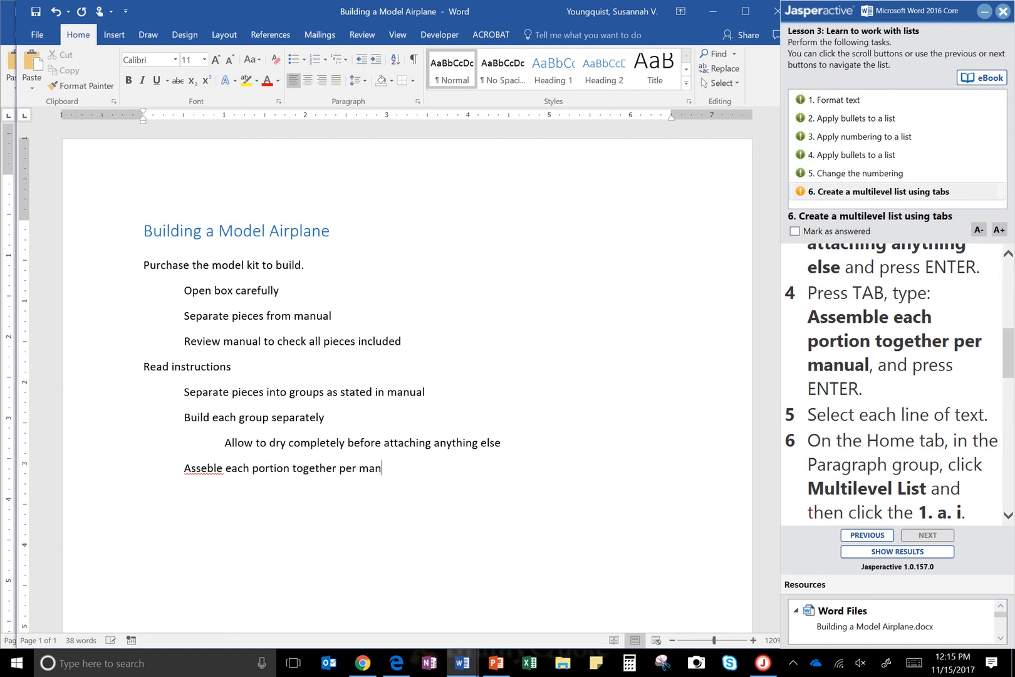
{"action": "type", "text": "ual"}
{"action": "right_click", "coordinate": [210, 469]}
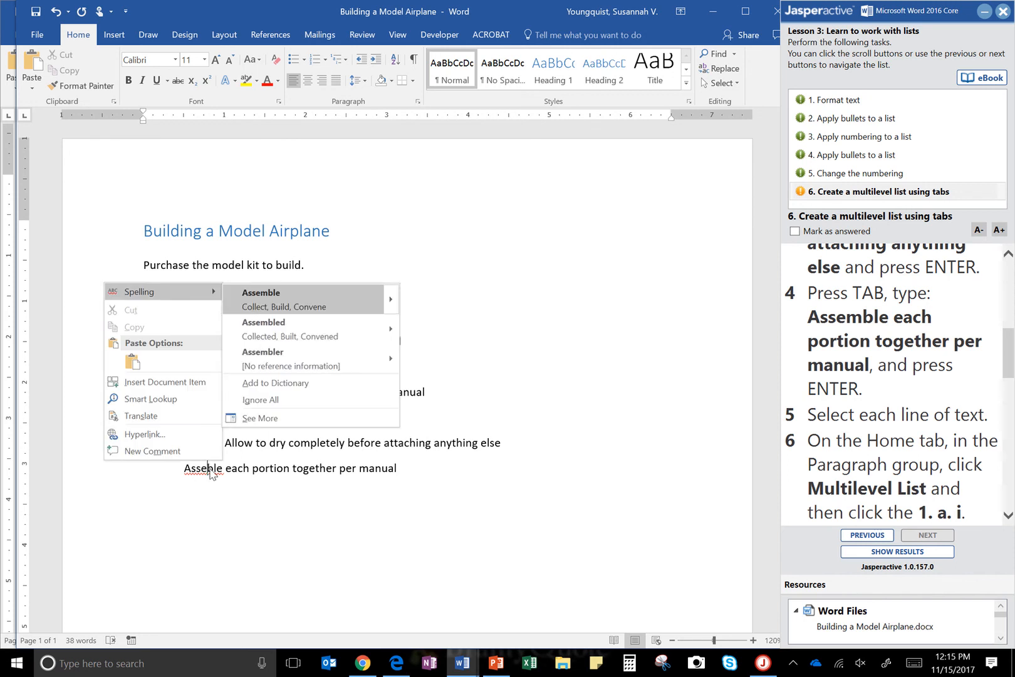
{"action": "left_click", "coordinate": [263, 296]}
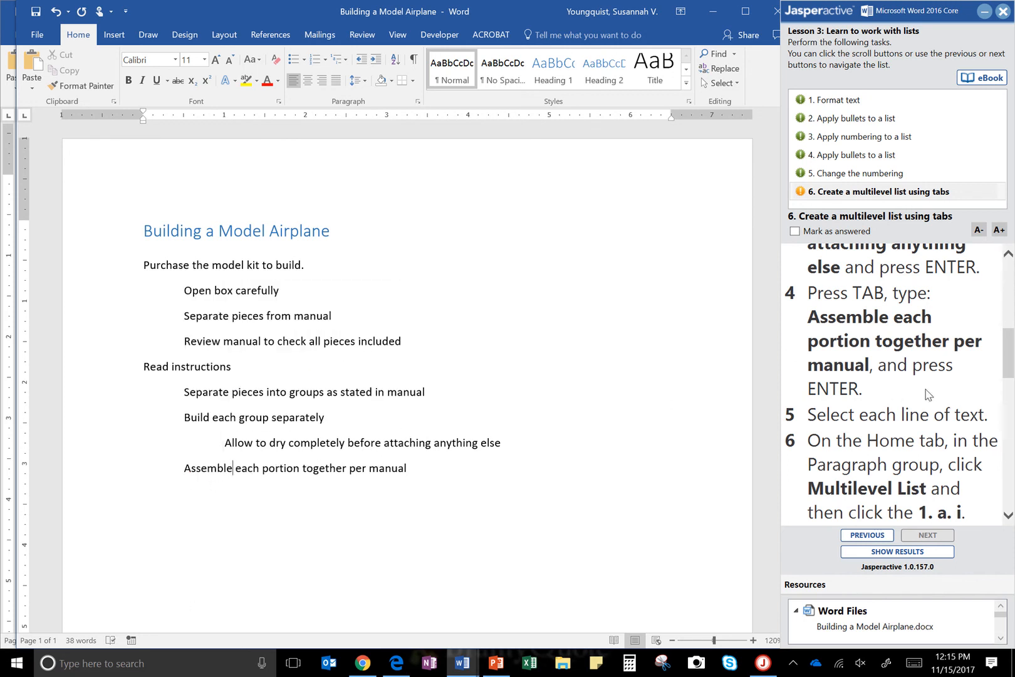
{"action": "left_click", "coordinate": [426, 471]}
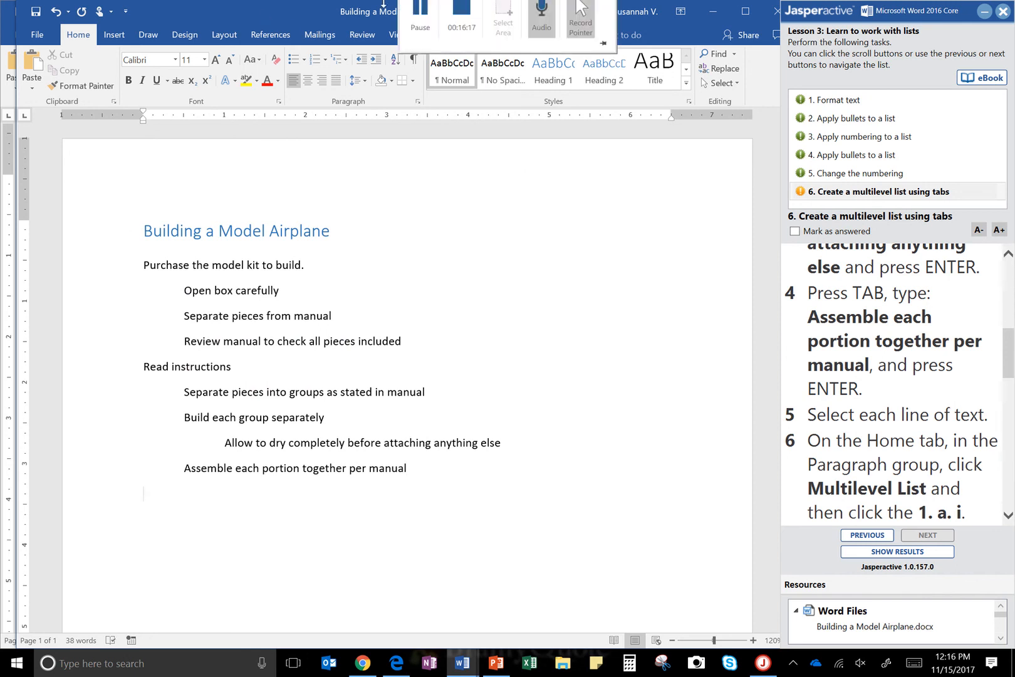
{"action": "left_click", "coordinate": [428, 22]}
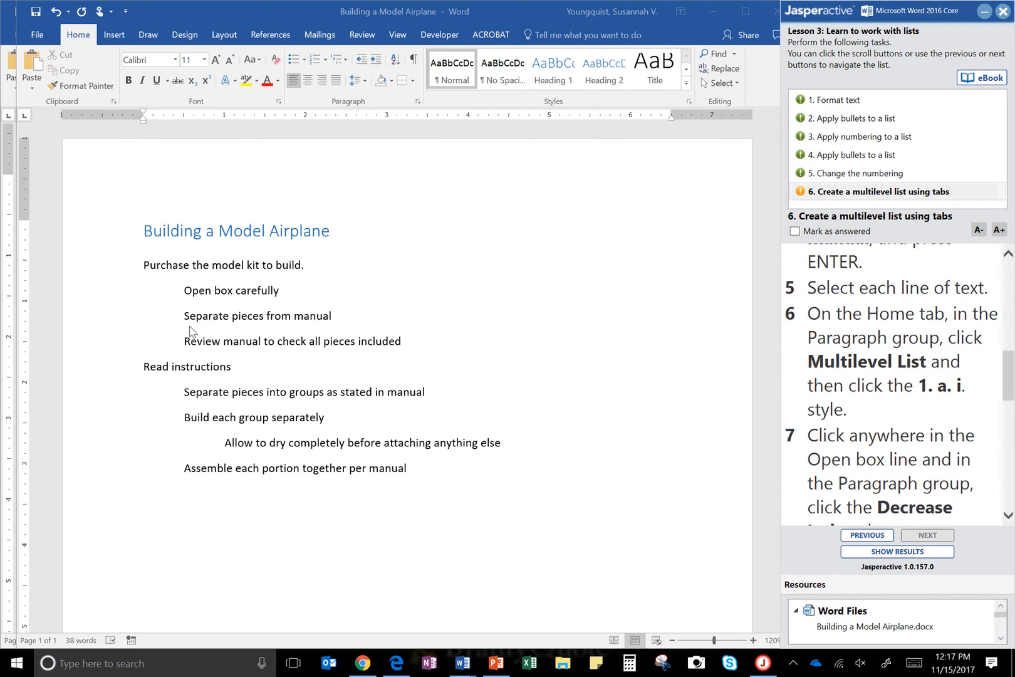
Apply the 1. a. i. multilevel list style to all lines from "Purchase the model kit to build." through "Assemble each portion together per manual".
{"action": "left_click", "coordinate": [144, 266]}
{"action": "left_click_drag", "start_coordinate": [159, 274], "coordinate": [430, 463]}
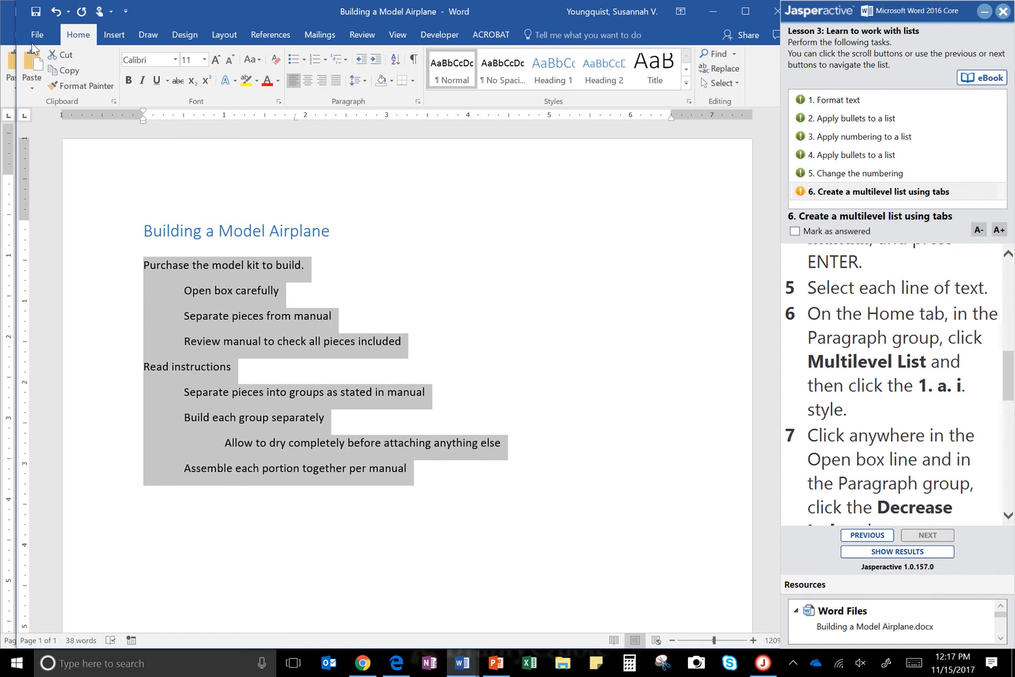
{"action": "left_click", "coordinate": [347, 60]}
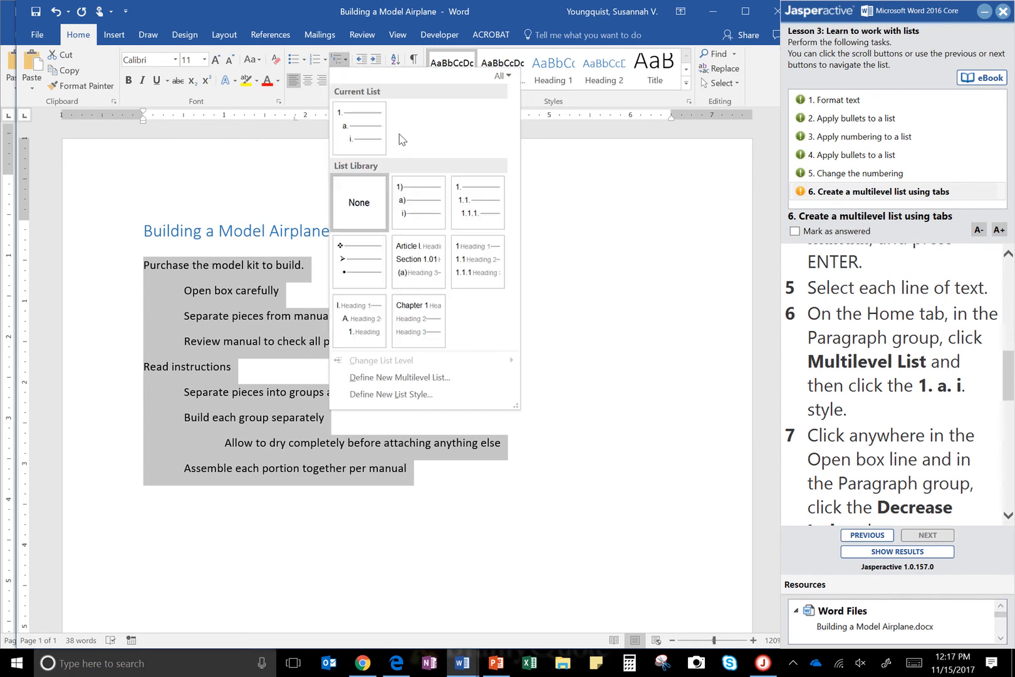
{"action": "mouse_move", "coordinate": [349, 121]}
{"action": "left_click", "coordinate": [378, 135]}
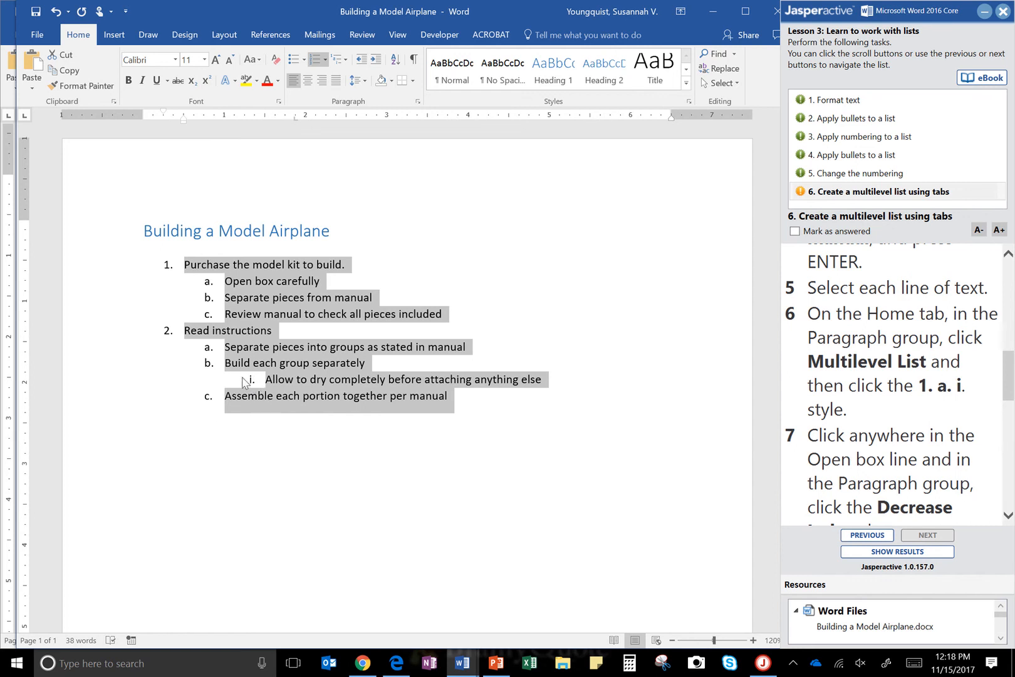
{"action": "left_click", "coordinate": [542, 380]}
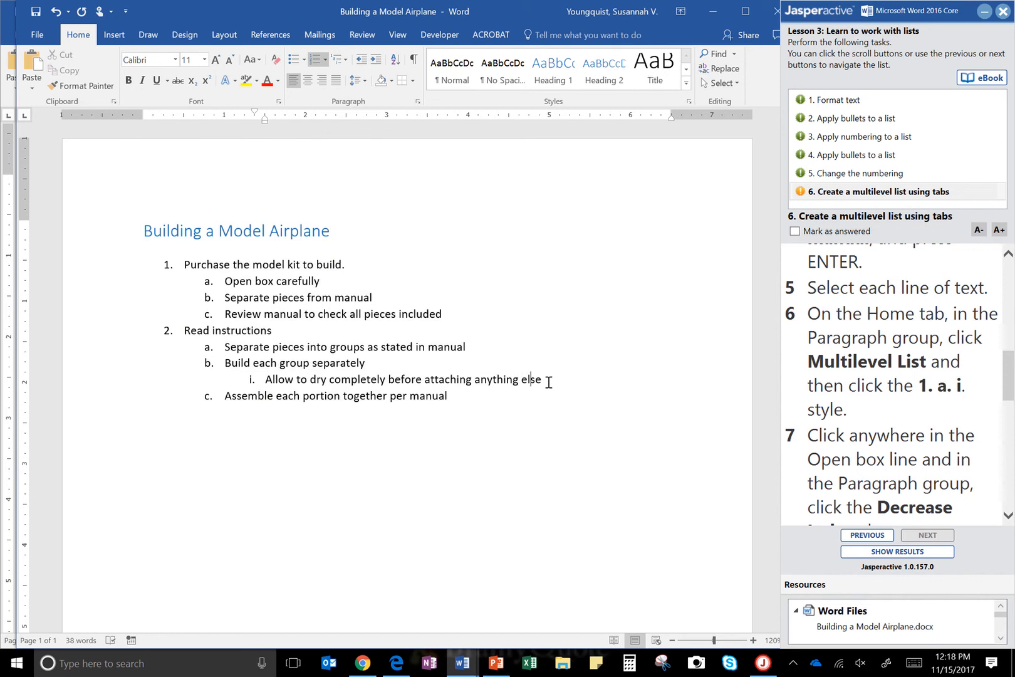
{"action": "key", "text": "Return"}
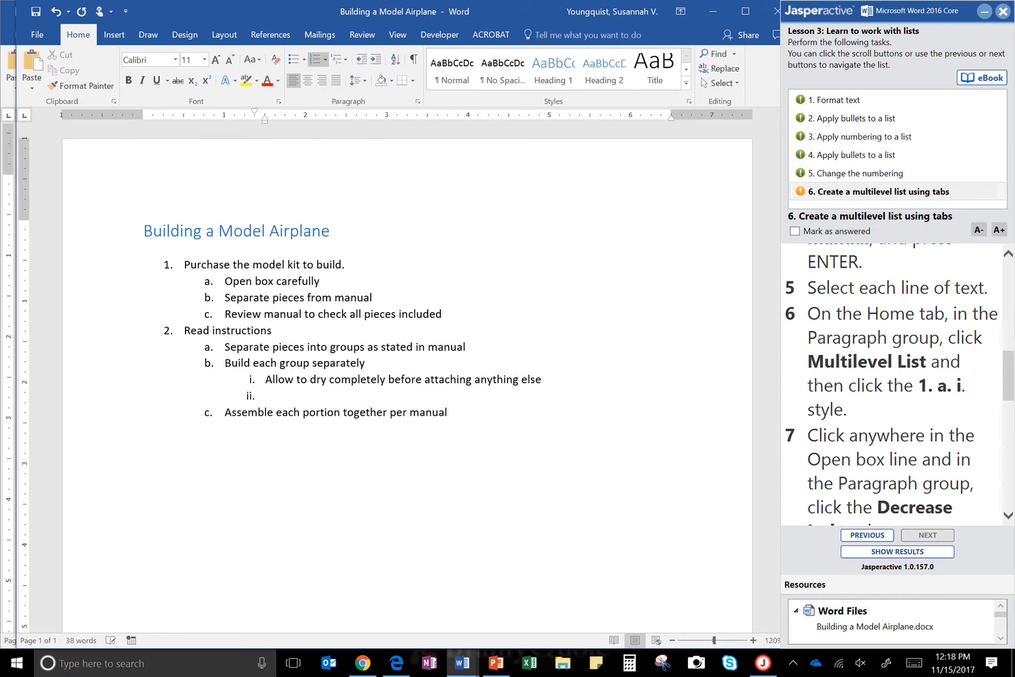
{"action": "left_click", "coordinate": [273, 421]}
{"action": "left_click", "coordinate": [250, 398]}
{"action": "type", "text": "z"}
{"action": "key", "text": "Return"}
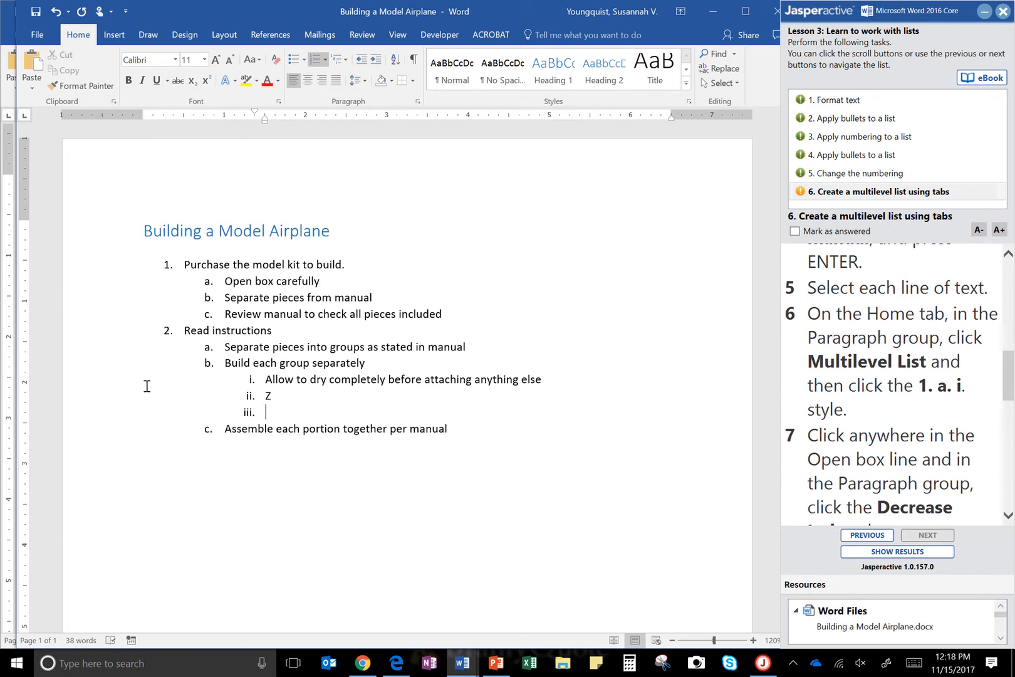
{"action": "left_click", "coordinate": [250, 417]}
{"action": "left_click", "coordinate": [273, 415]}
{"action": "key", "text": "BackSpace"}
{"action": "key", "text": "BackSpace"}
{"action": "key", "text": "BackSpace"}
{"action": "key", "text": "BackSpace"}
{"action": "key", "text": "BackSpace"}
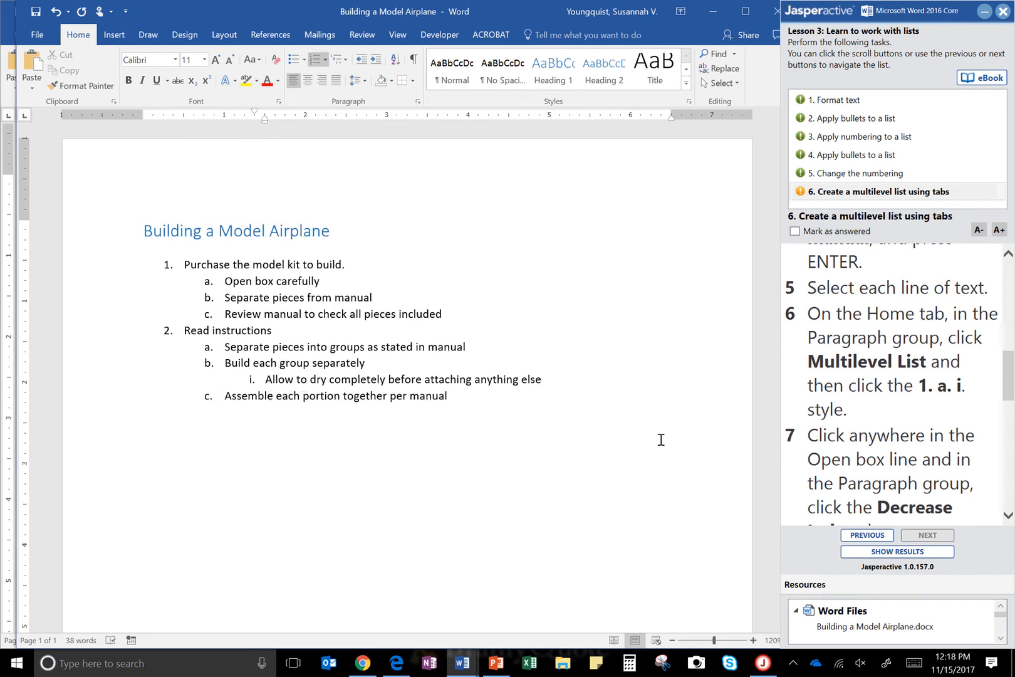
Decrease the indent of the "Open box carefully" line by one list level.
{"action": "scroll", "coordinate": [919, 351], "scroll_direction": "down", "scroll_amount": 2}
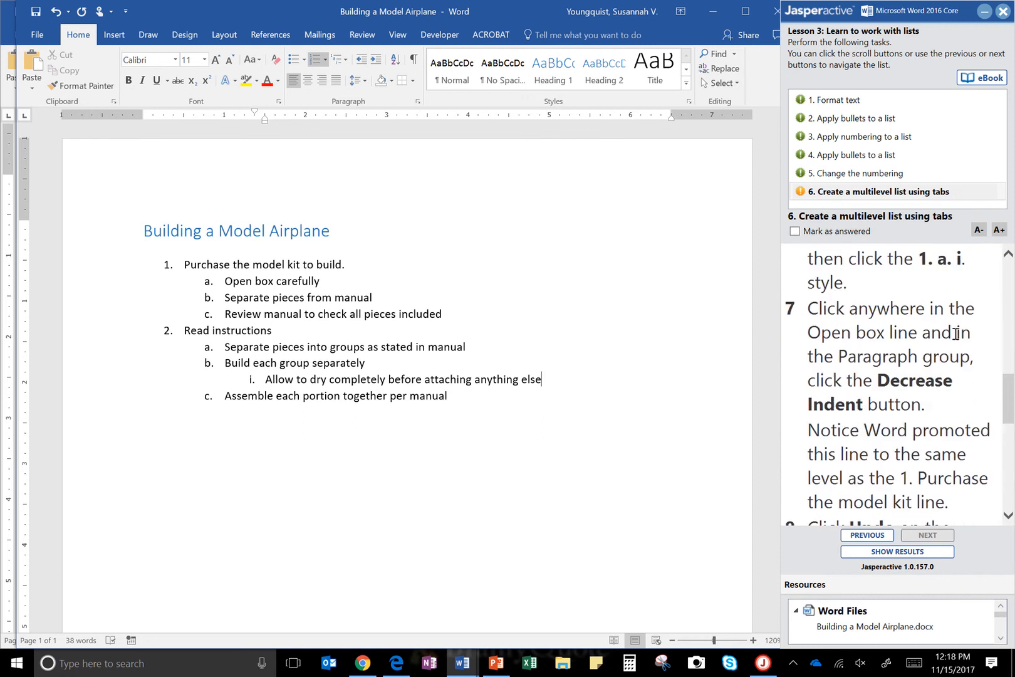
{"action": "left_click", "coordinate": [251, 283]}
{"action": "left_click", "coordinate": [362, 60]}
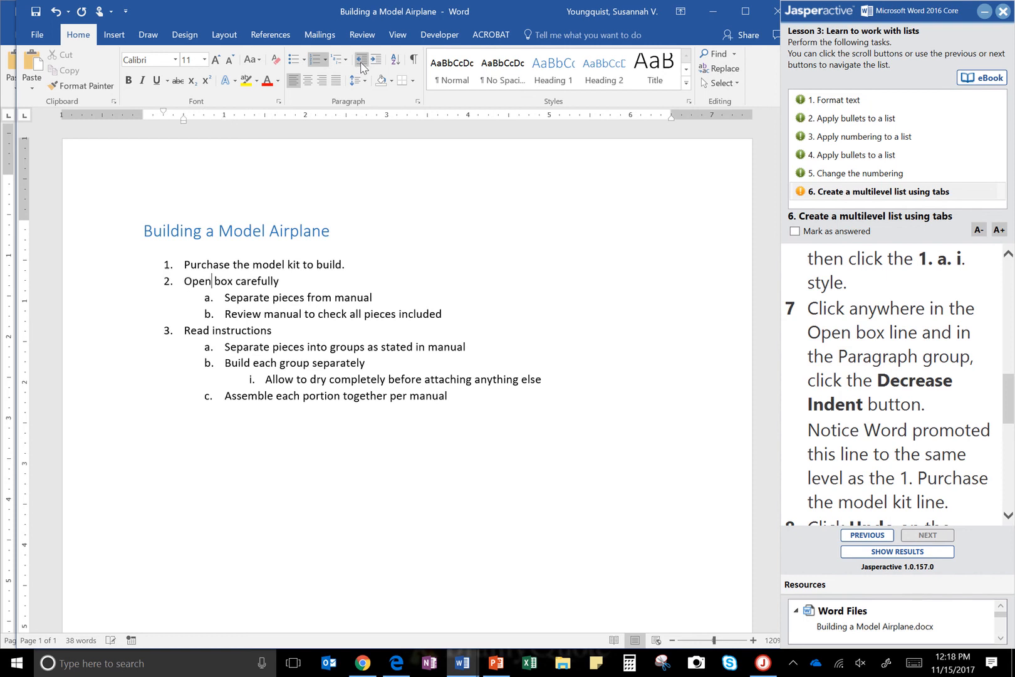
{"action": "left_click", "coordinate": [171, 283]}
Undo the indent decrease of the "Open box carefully" line.
{"action": "scroll", "coordinate": [932, 389], "scroll_direction": "down", "scroll_amount": 5}
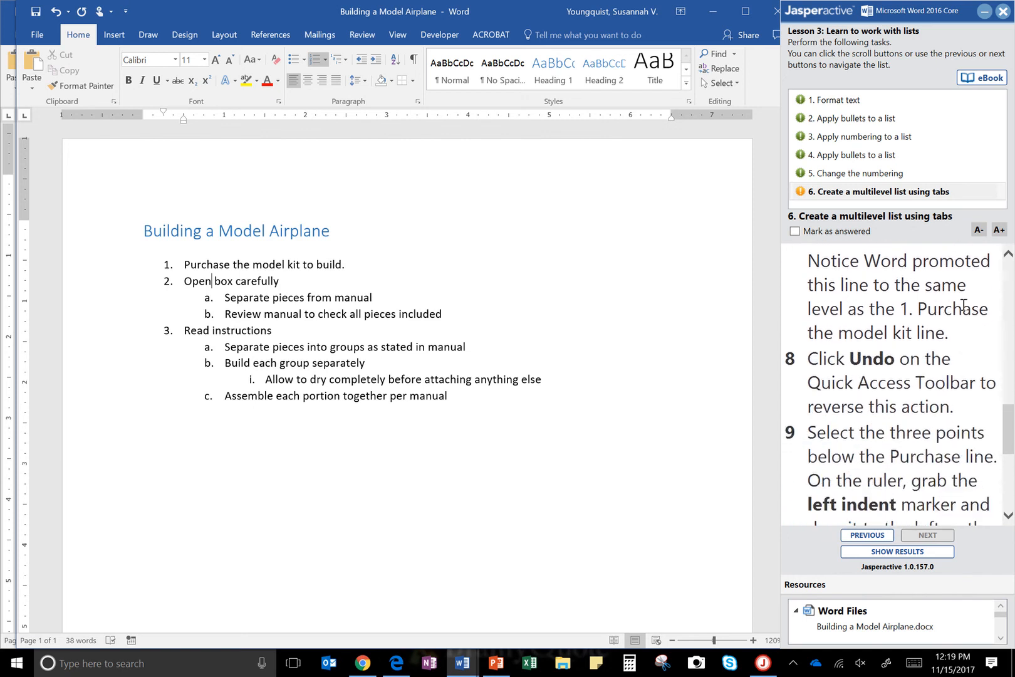
{"action": "scroll", "coordinate": [963, 305], "scroll_direction": "up", "scroll_amount": 2}
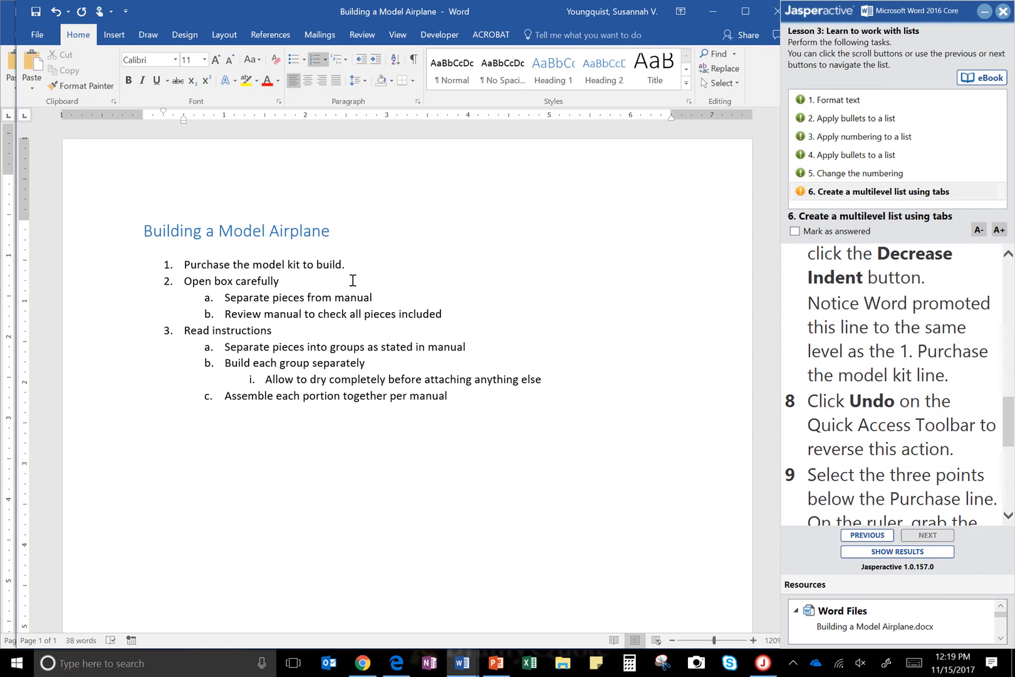
{"action": "scroll", "coordinate": [912, 425], "scroll_direction": "down", "scroll_amount": 3}
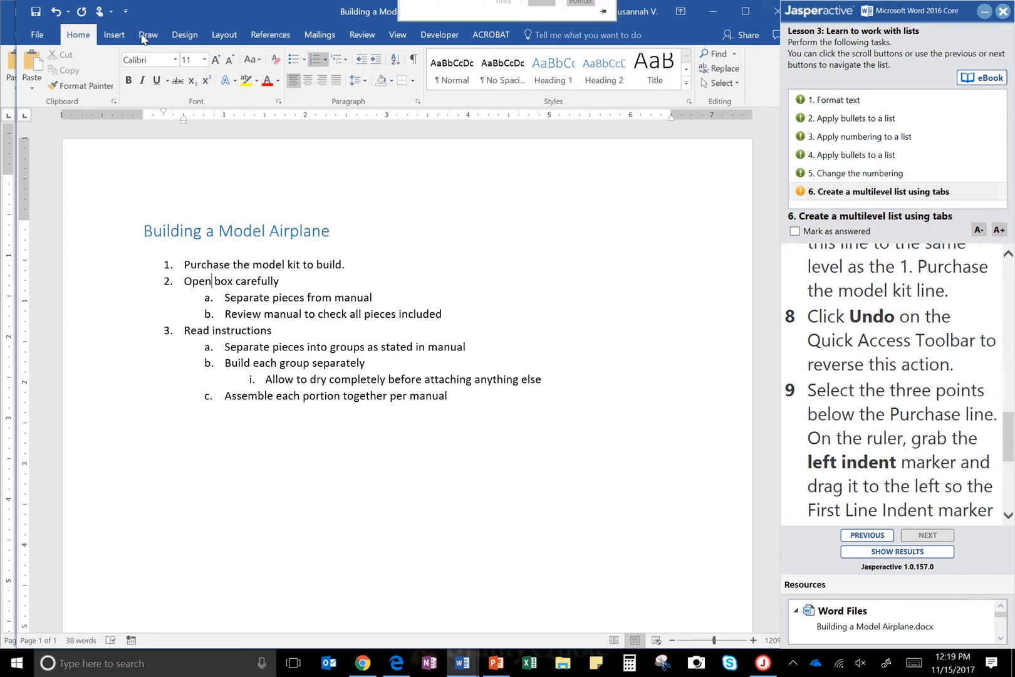
{"action": "left_click", "coordinate": [56, 12]}
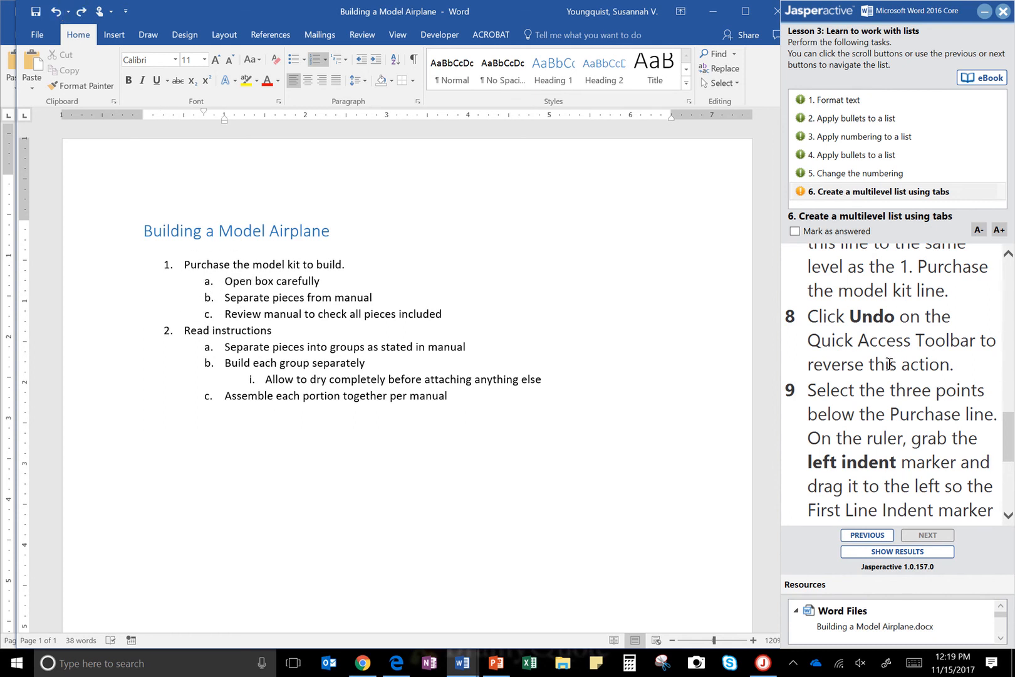
Move the left indent of the three points below the Purchase line so their First Line Indent aligns with the P in Purchase.
{"action": "scroll", "coordinate": [888, 364], "scroll_direction": "down", "scroll_amount": 2}
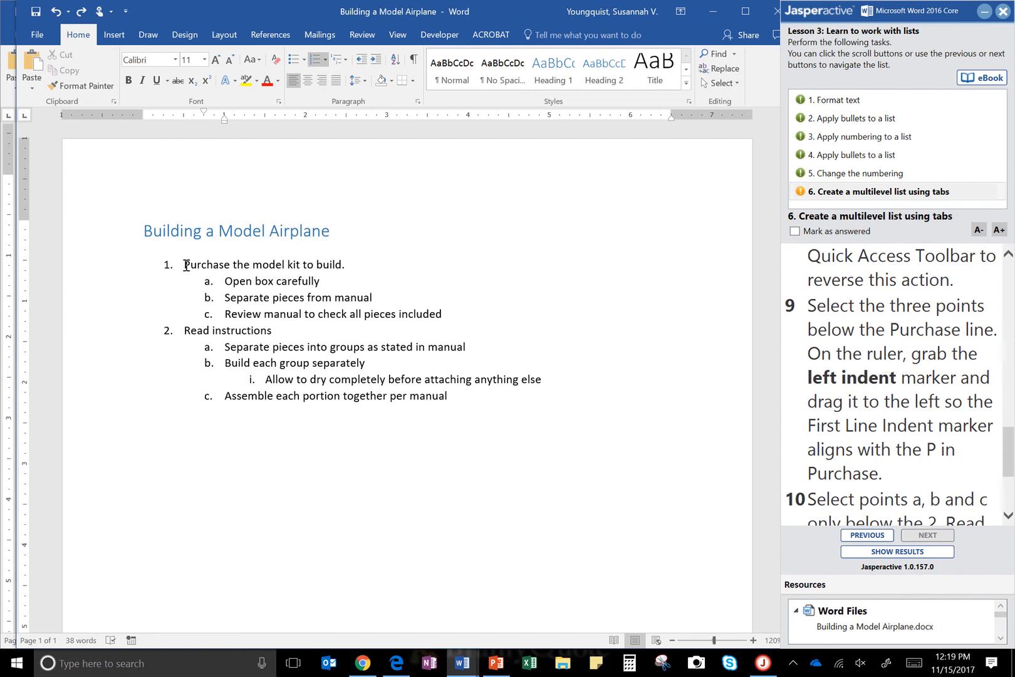
{"action": "left_click_drag", "start_coordinate": [227, 277], "coordinate": [440, 311]}
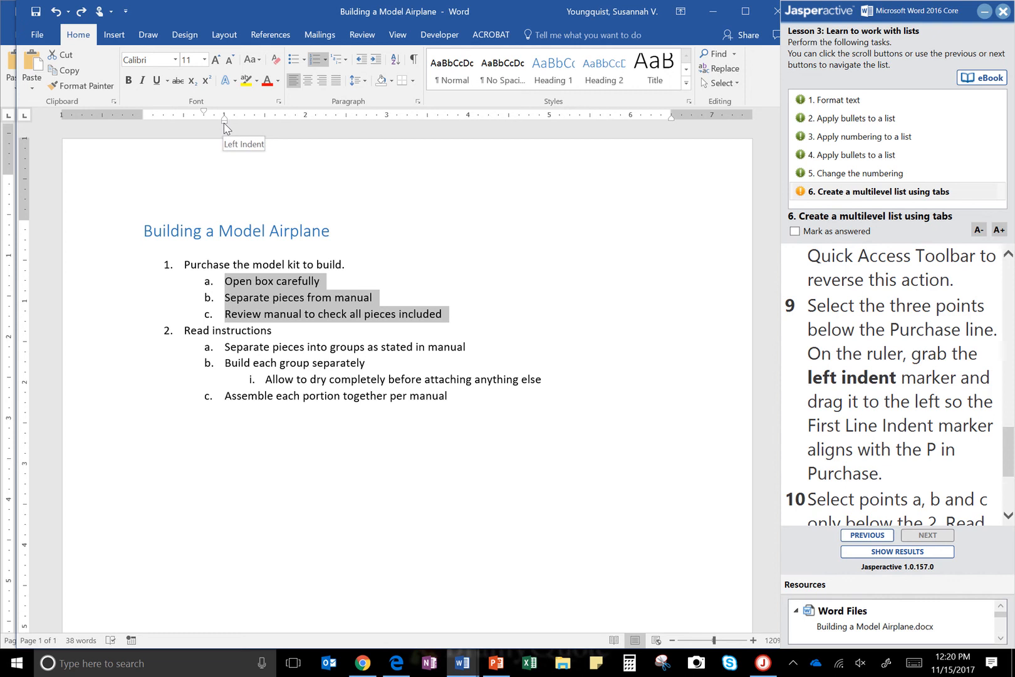
{"action": "left_click_drag", "start_coordinate": [224, 123], "coordinate": [224, 123]}
{"action": "key", "text": "ctrl"}
{"action": "key", "text": "ctrl"}
{"action": "key", "text": "ctrl"}
{"action": "left_click_drag", "start_coordinate": [226, 124], "coordinate": [204, 124]}
{"action": "key", "text": "ctrl"}
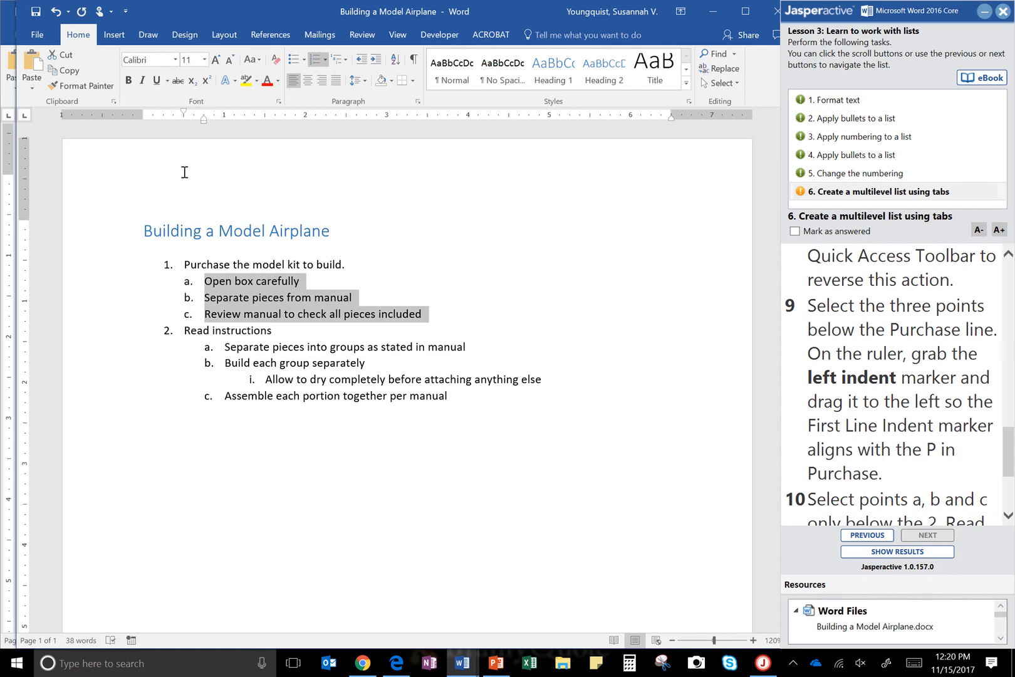
{"action": "left_click_drag", "start_coordinate": [184, 114], "coordinate": [184, 114]}
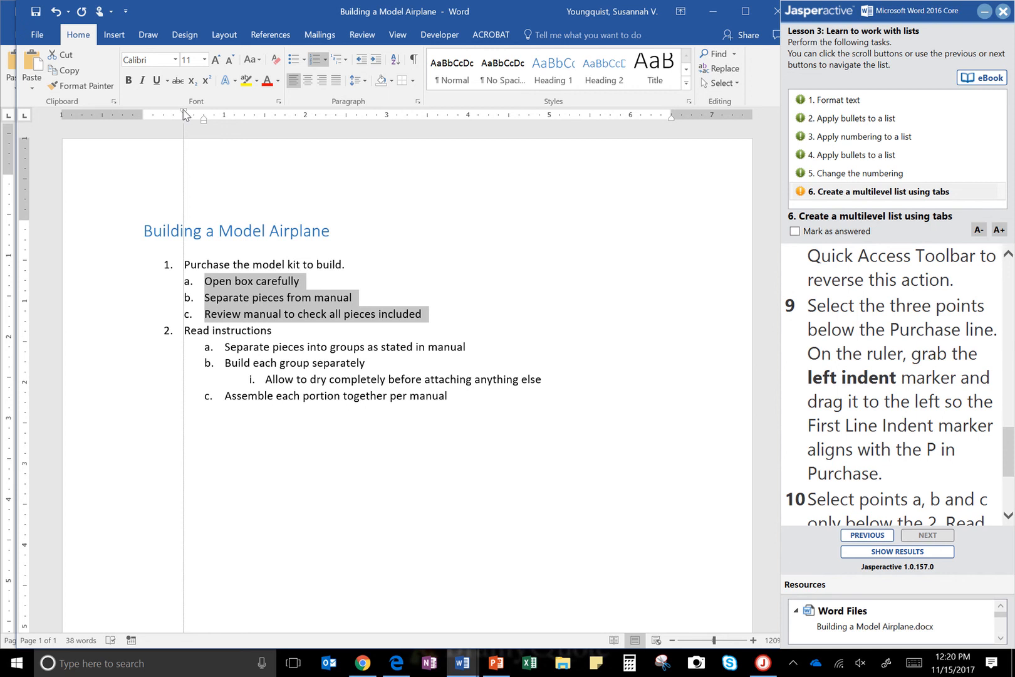
{"action": "left_click_drag", "start_coordinate": [185, 113], "coordinate": [184, 114]}
{"action": "scroll", "coordinate": [912, 398], "scroll_direction": "down", "scroll_amount": 3}
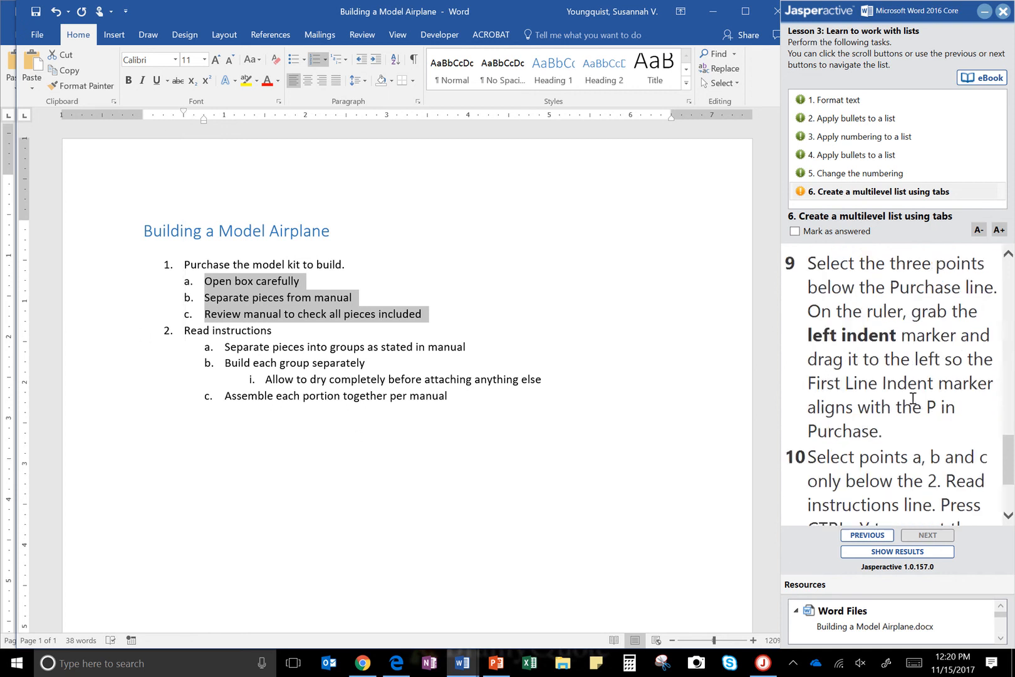
{"action": "scroll", "coordinate": [912, 398], "scroll_direction": "down", "scroll_amount": 2}
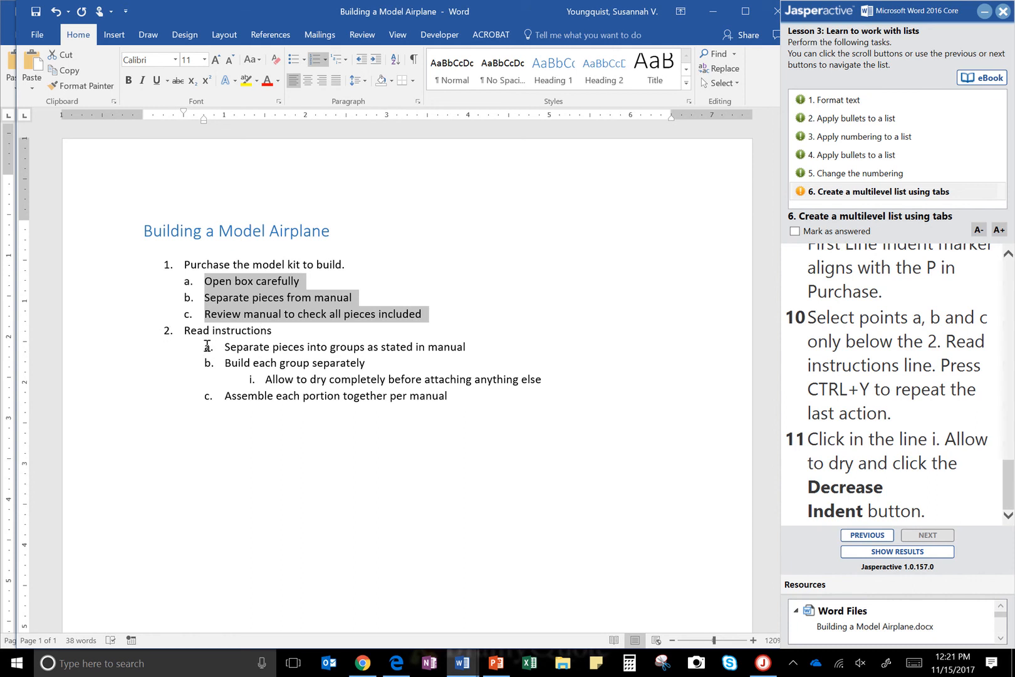
{"action": "left_click_drag", "start_coordinate": [206, 345], "coordinate": [245, 345]}
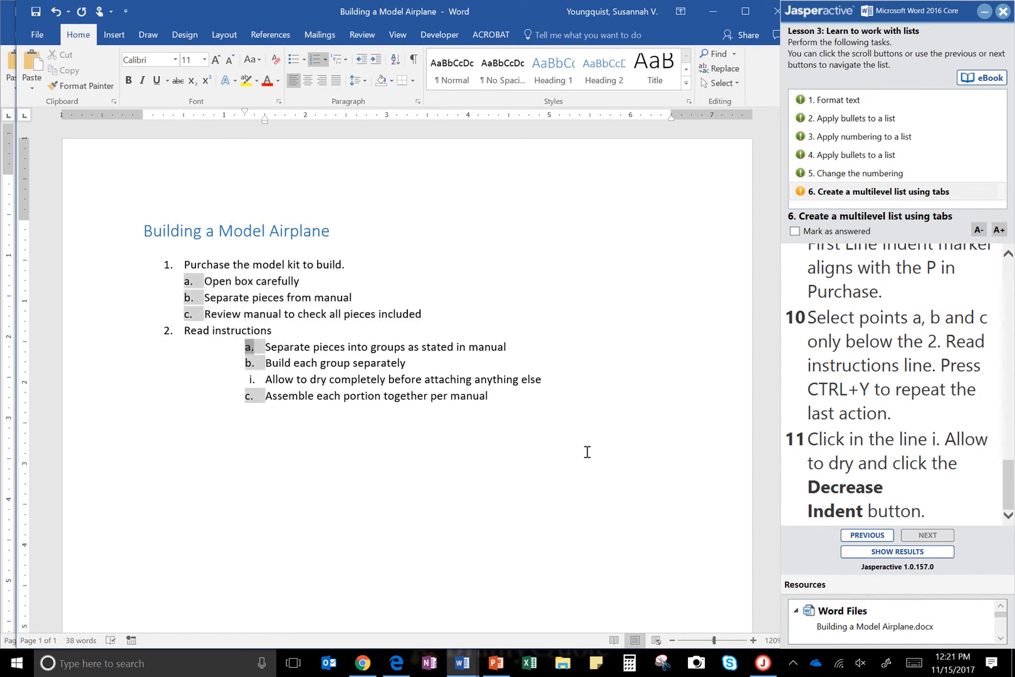
{"action": "key", "text": "ctrl+z"}
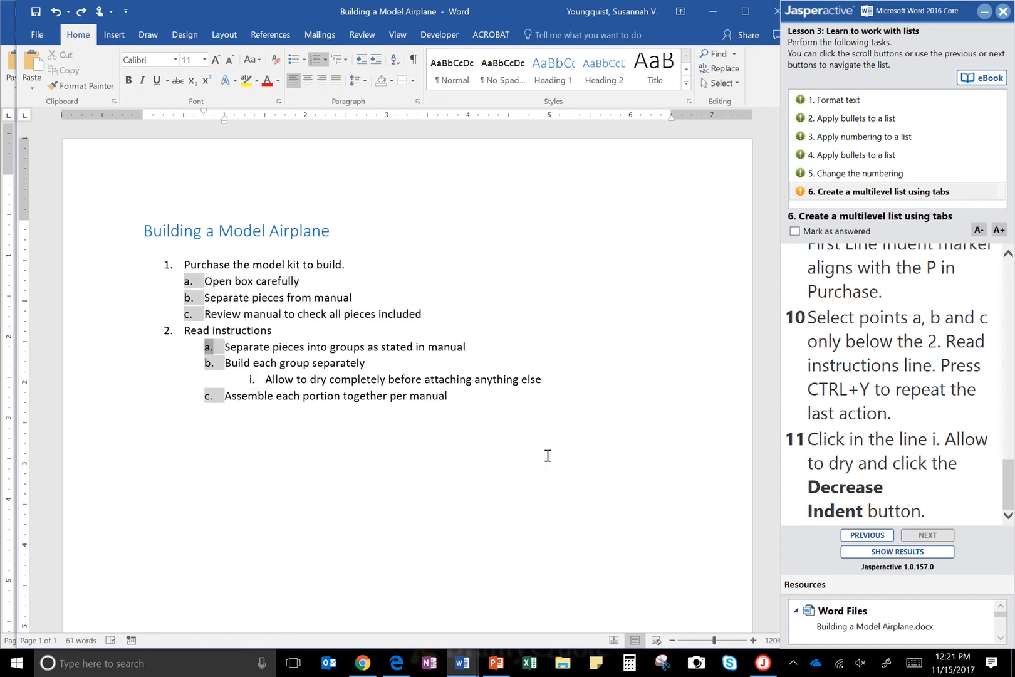
{"action": "left_click", "coordinate": [471, 469]}
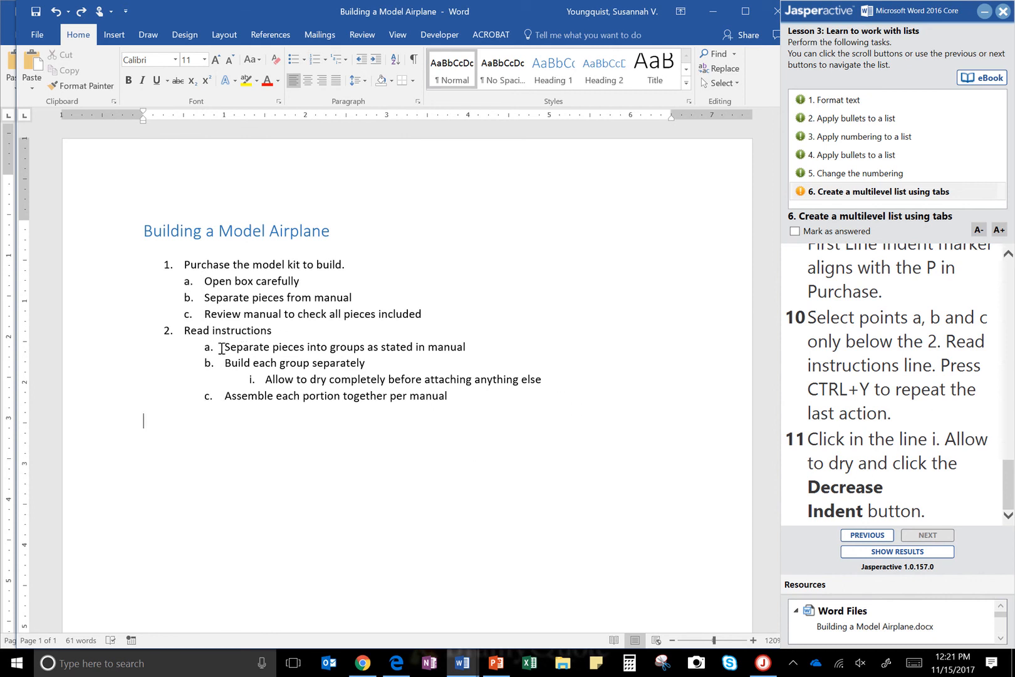
Try to repeat the last indent action on the points below the "Read instructions" line.
{"action": "left_click_drag", "start_coordinate": [224, 346], "coordinate": [262, 357]}
{"action": "left_click_drag", "start_coordinate": [342, 371], "coordinate": [449, 396]}
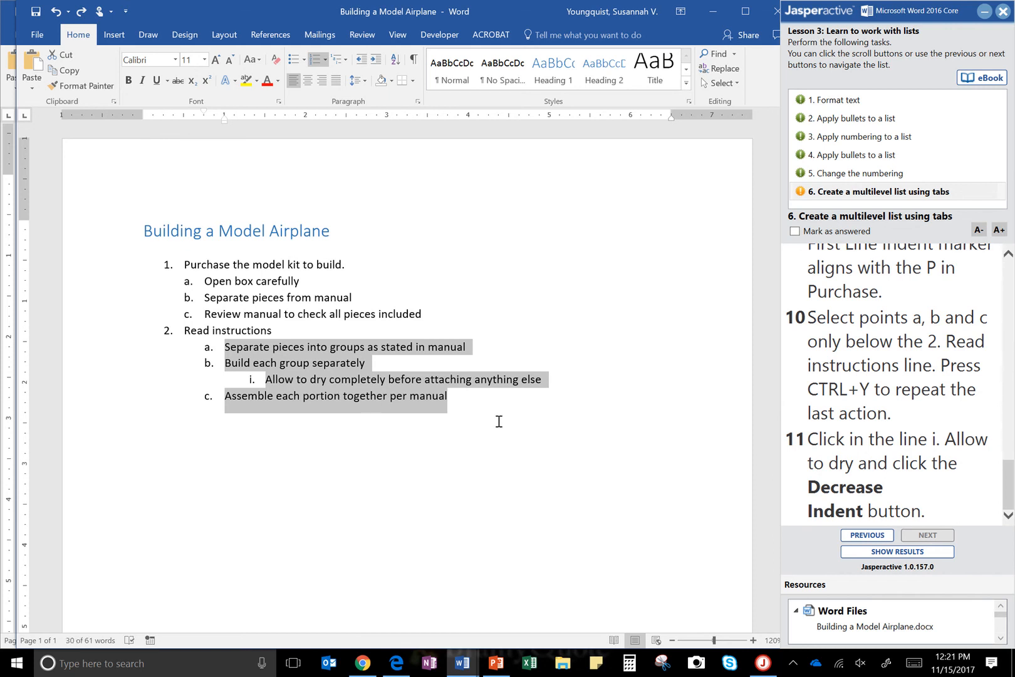
{"action": "key", "text": "ctrl+y"}
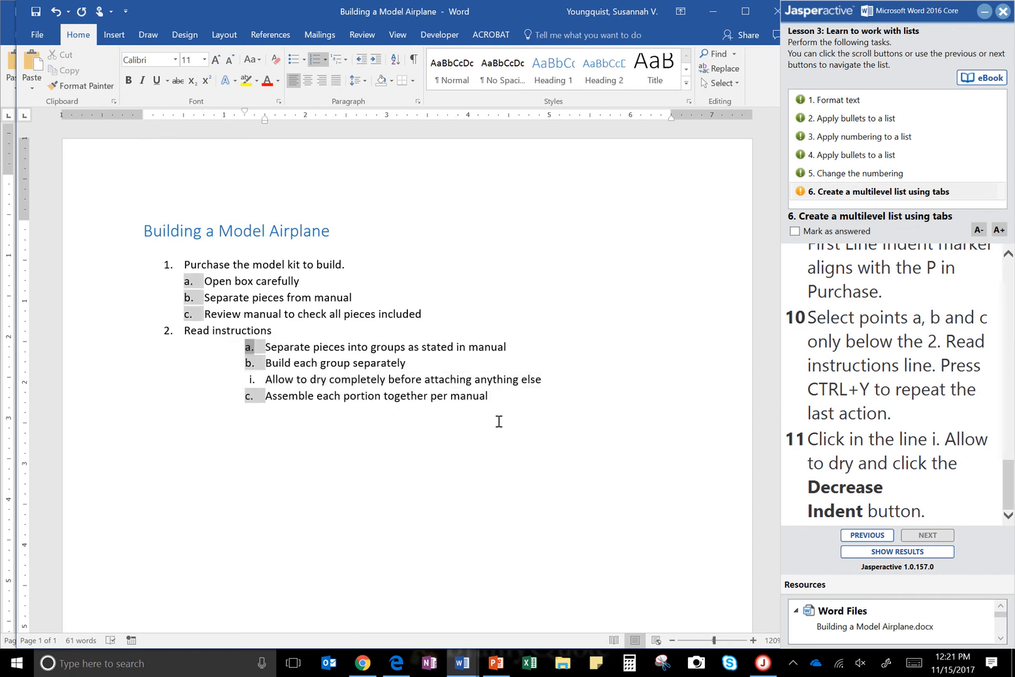
Undo the repeated action and the earlier left indent change of the three points below the Purchase line.
{"action": "key", "text": "ctrl+z"}
{"action": "key", "text": "ctrl+z"}
{"action": "left_click", "coordinate": [495, 446]}
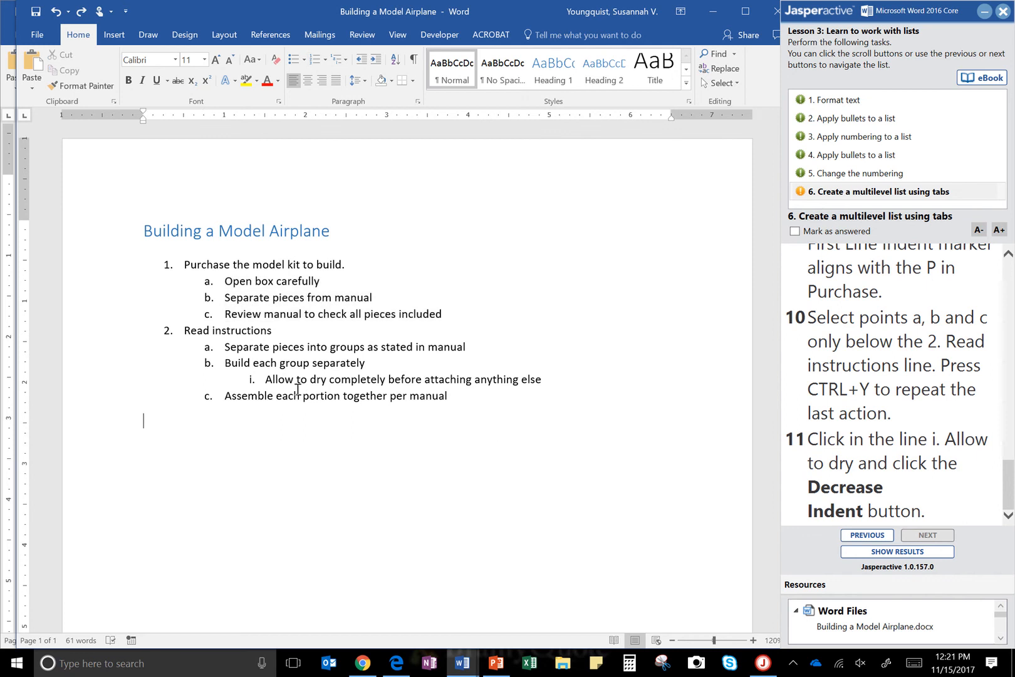
Shift the left indent of points a to c under the Purchase line until their First Line Indent aligns with the P in Purchase.
{"action": "left_click_drag", "start_coordinate": [228, 277], "coordinate": [455, 317]}
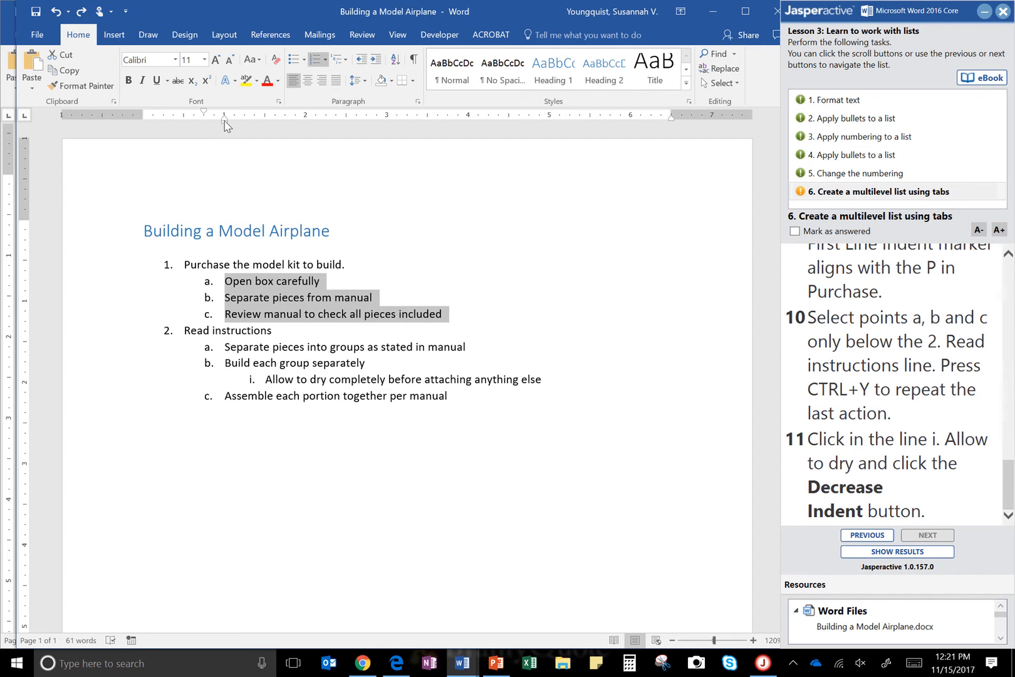
{"action": "left_click", "coordinate": [235, 332]}
{"action": "left_click_drag", "start_coordinate": [224, 283], "coordinate": [442, 316]}
{"action": "mouse_move", "coordinate": [183, 120]}
{"action": "left_mouse_down"}
{"action": "mouse_move", "coordinate": [226, 124]}
{"action": "mouse_move", "coordinate": [204, 123]}
{"action": "left_mouse_up"}
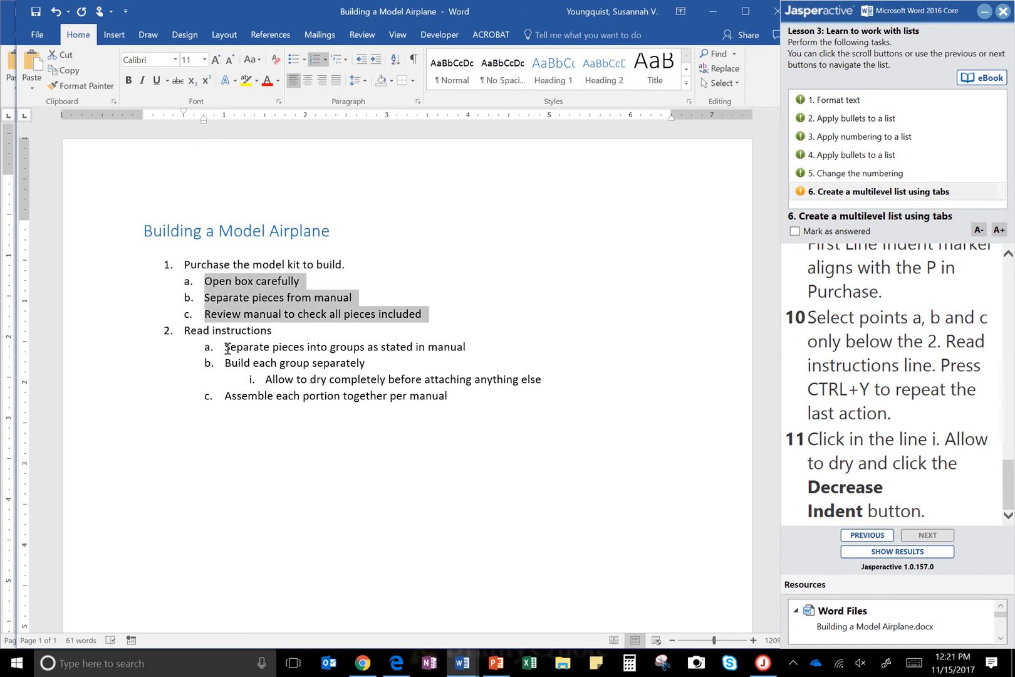
Repeat the last indent change on all the points below the "Read instructions" line, including the "Allow to dry" line.
{"action": "left_click_drag", "start_coordinate": [227, 348], "coordinate": [460, 394]}
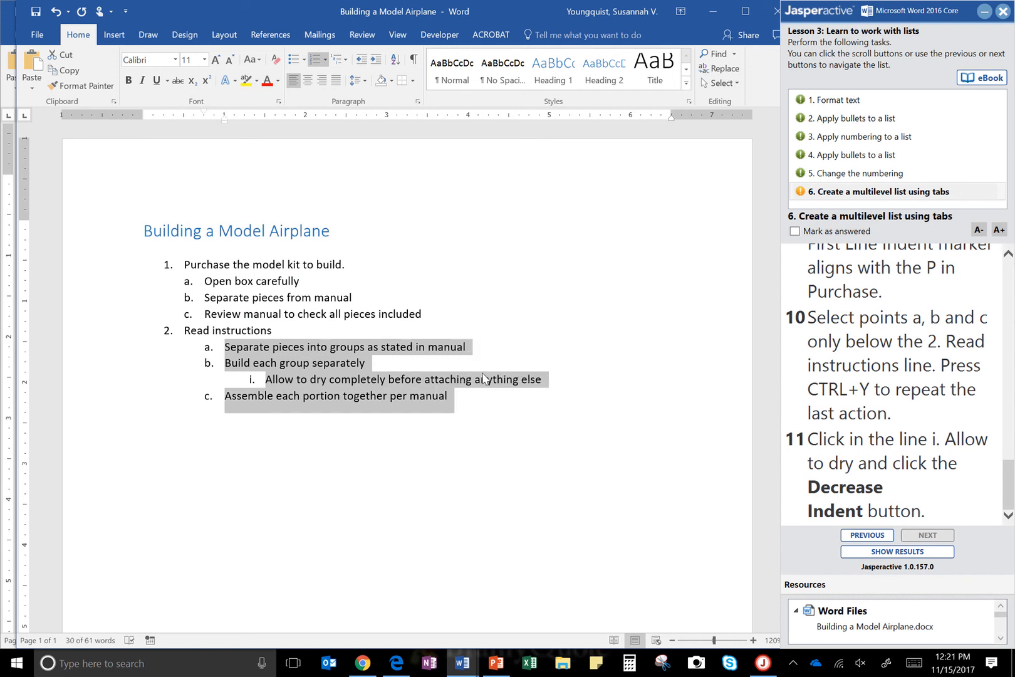
{"action": "key", "text": "ctrl+y"}
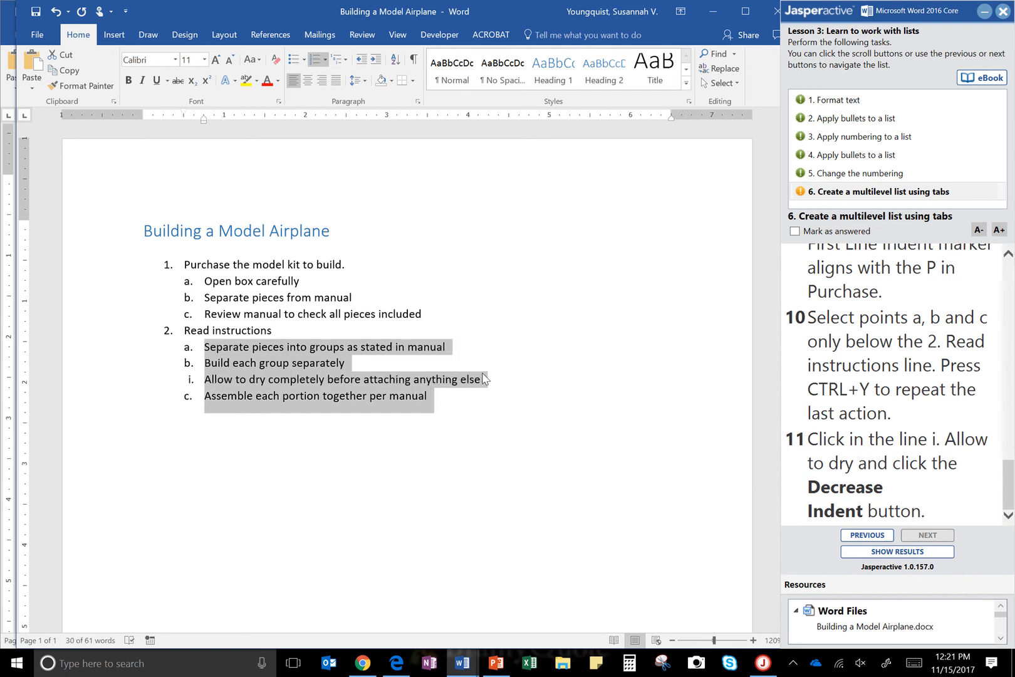
{"action": "left_click", "coordinate": [861, 390]}
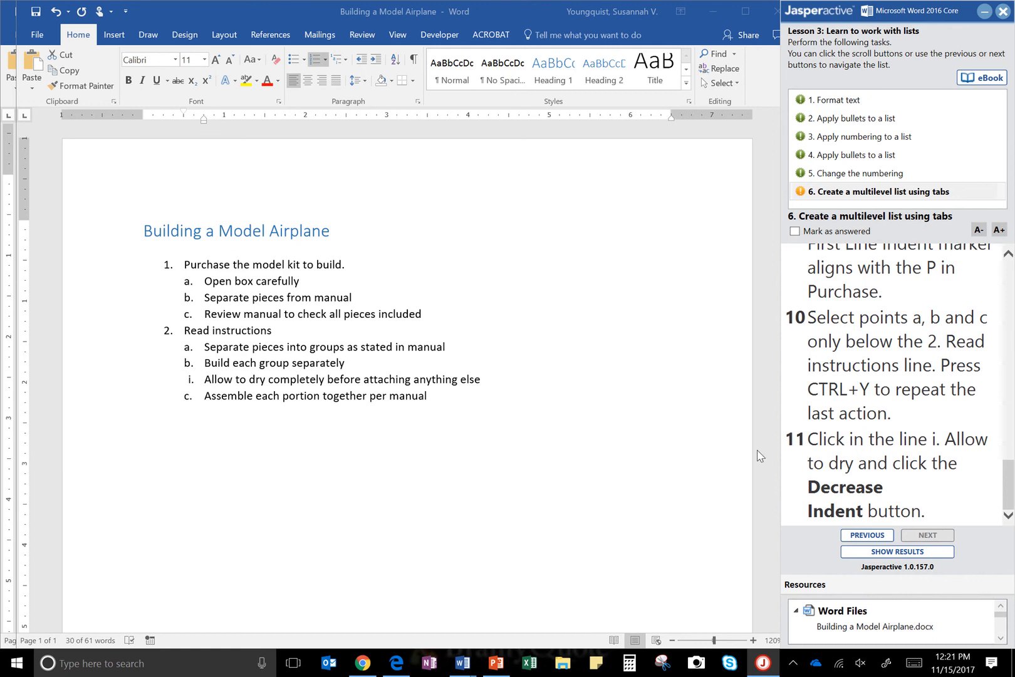
Decrease the indent of the "Allow to dry completely before attaching anything else" line.
{"action": "left_click", "coordinate": [246, 380]}
{"action": "left_click", "coordinate": [244, 380]}
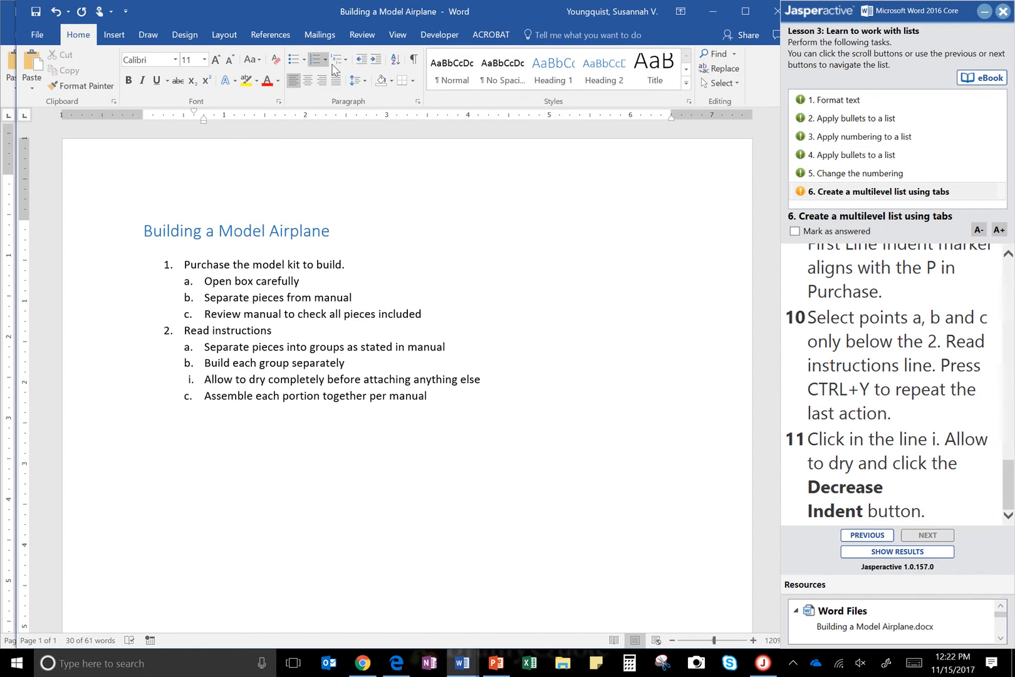
{"action": "left_click", "coordinate": [361, 63]}
{"action": "left_click", "coordinate": [362, 62]}
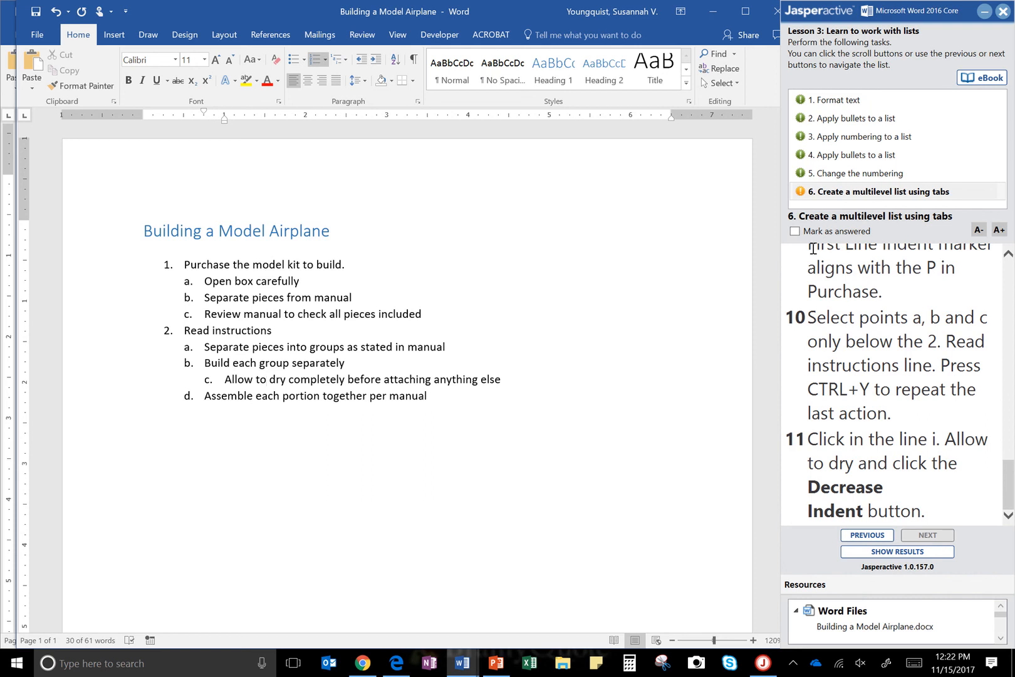
Mark task 6, Create a multilevel list using tabs, as answered, then show the exercise results and close them.
{"action": "left_click", "coordinate": [795, 230]}
{"action": "left_click", "coordinate": [936, 553]}
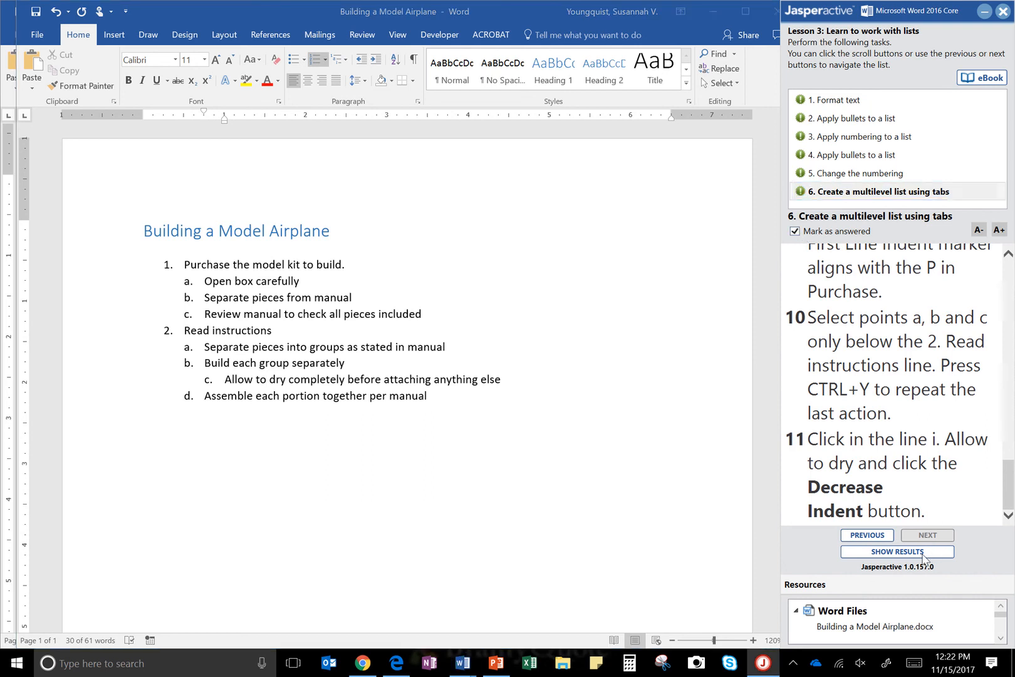
{"action": "left_click", "coordinate": [533, 386]}
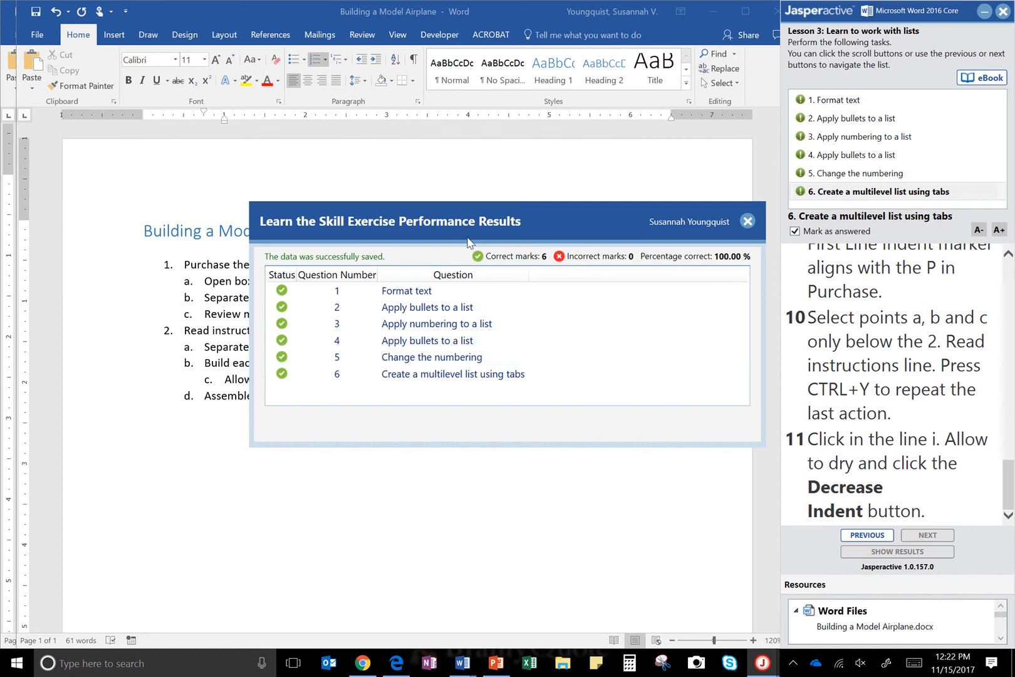
{"action": "left_click", "coordinate": [747, 221]}
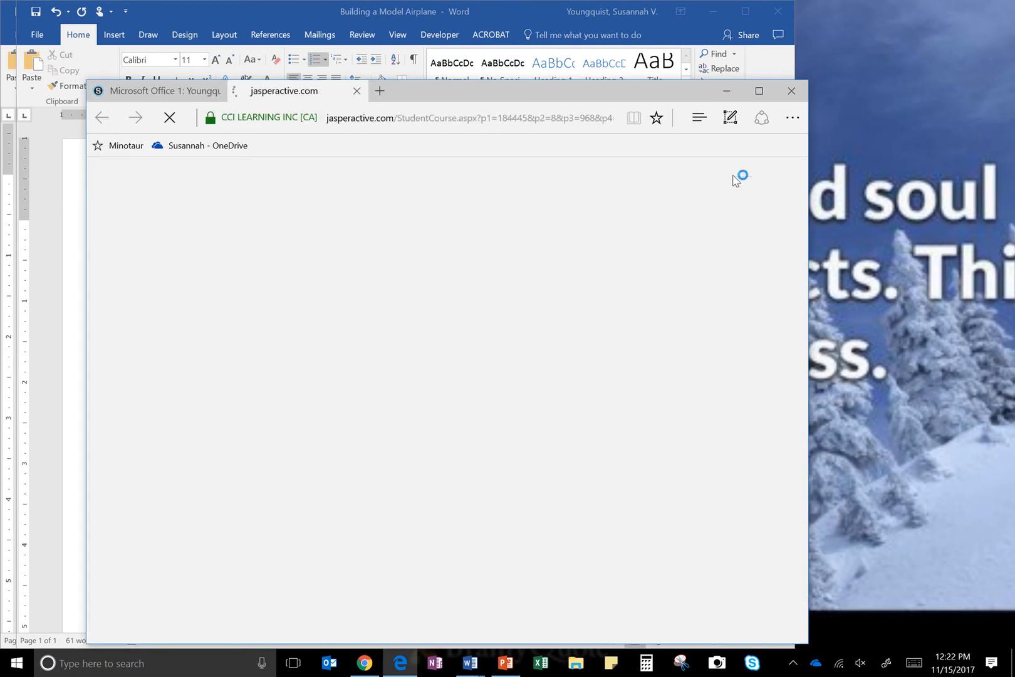